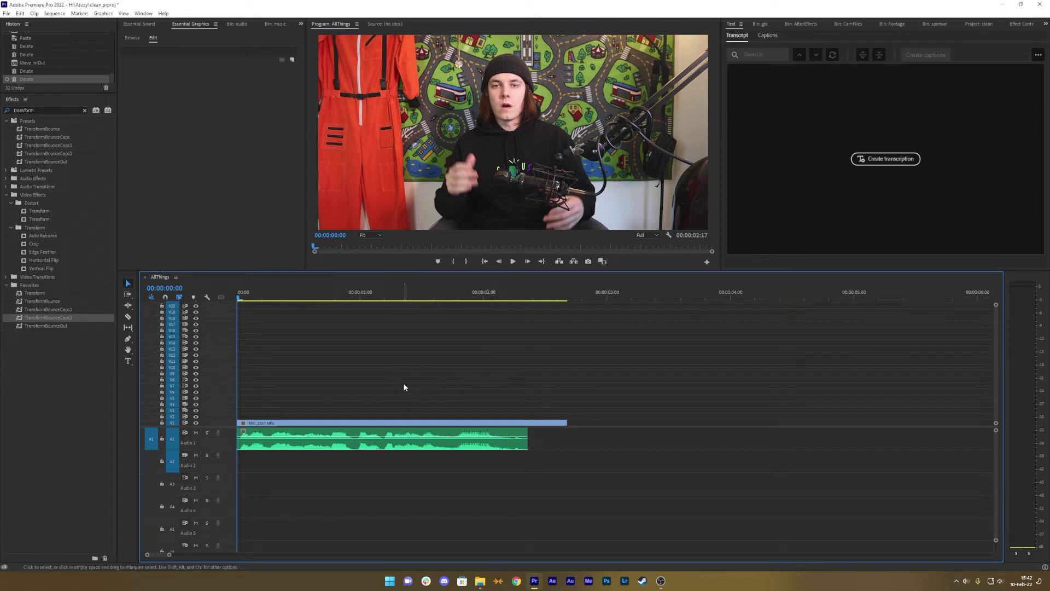
Nest the video and audio clips in the AllThings sequence together as c1
drag(454, 392, 307, 445)
right_click(313, 443)
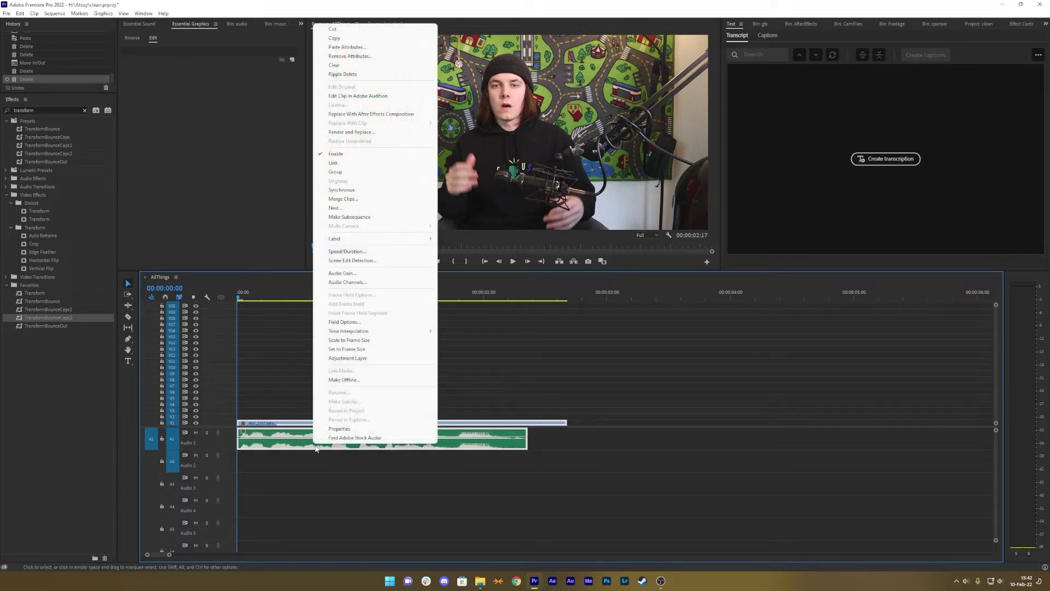
click(348, 209)
text(c1)
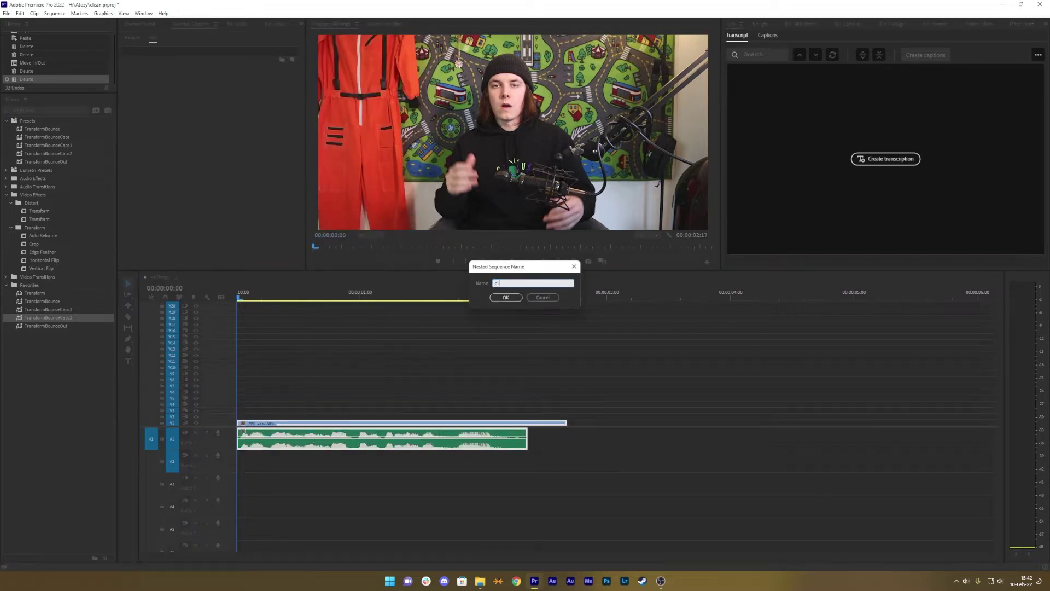
key(Return)
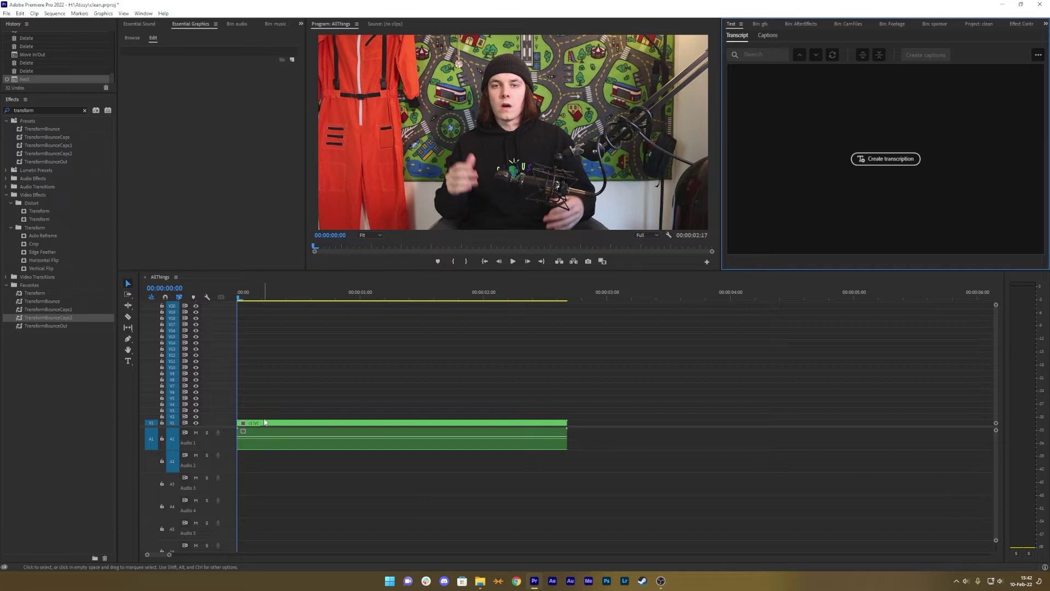
Duplicate only the video part of nest c1 onto track V12, aligned with the start of the sequence
shift+click(275, 424)
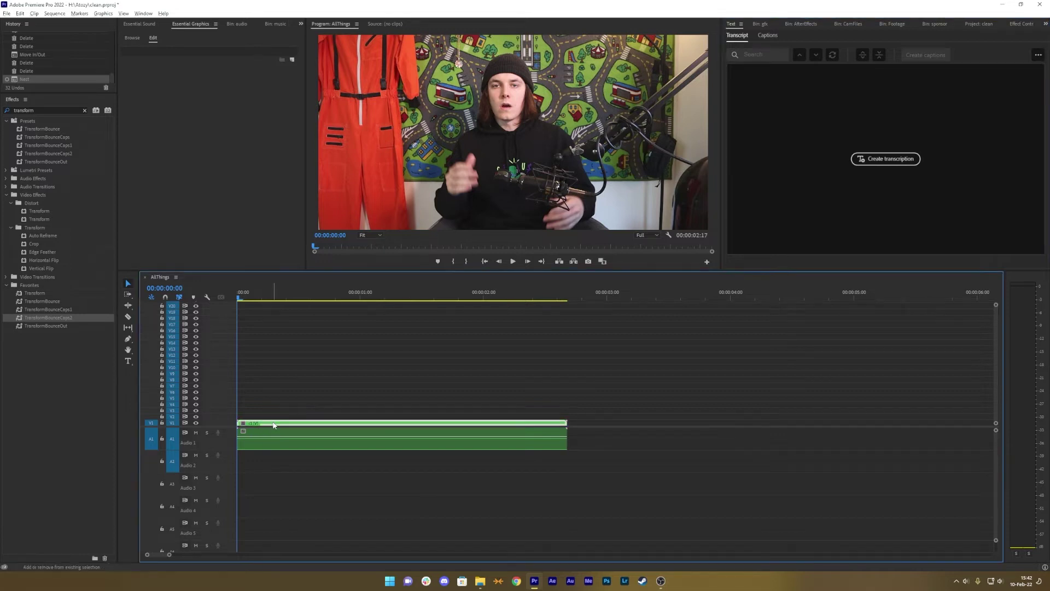
drag(274, 424, 314, 347)
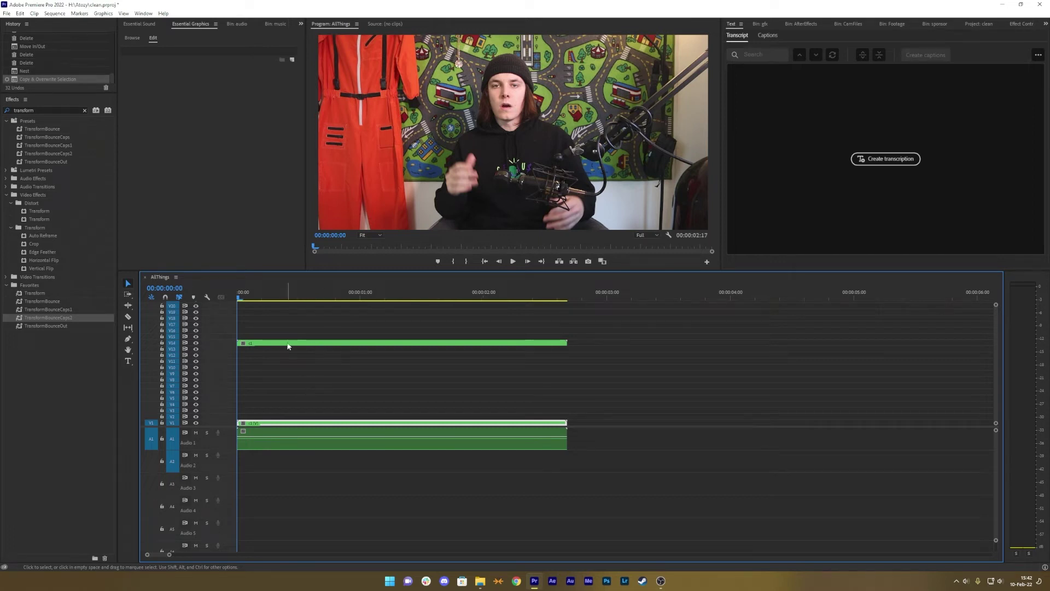
mouse_move(263, 345)
mouse_down()
mouse_move(277, 349)
mouse_move(257, 357)
mouse_up()
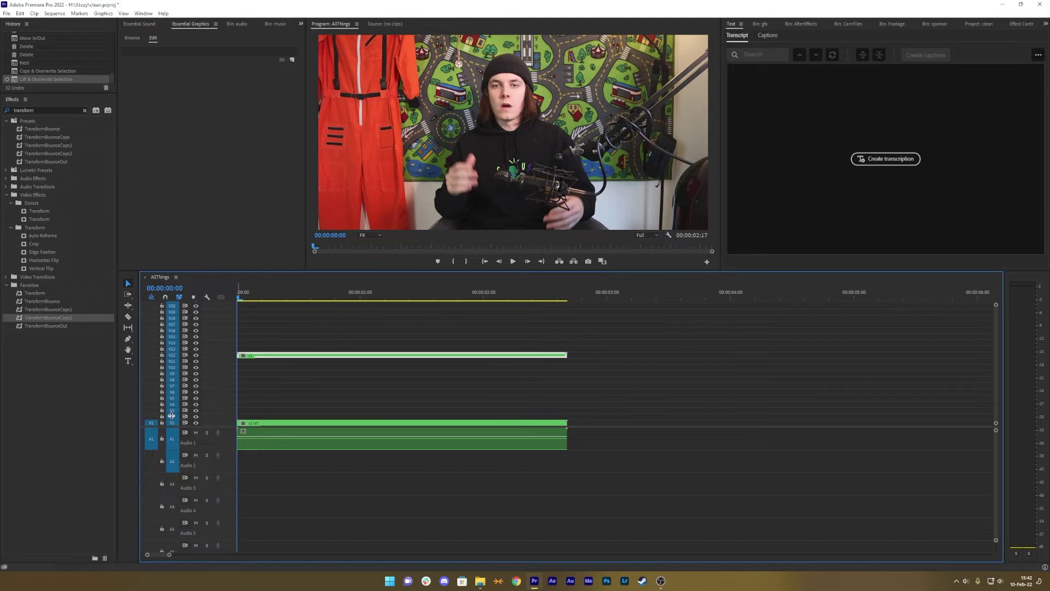
click(356, 380)
Copy the original clips from inside nest c1, paste them over the nest on V1 and A1 in AllThings, and delete the leftover nested audio
double_click(294, 427)
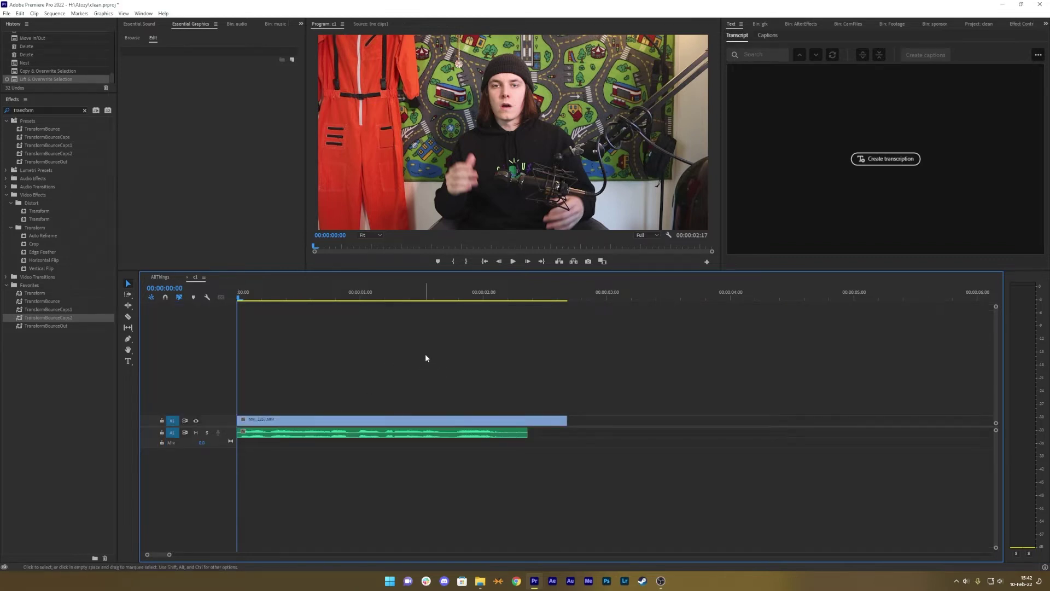
drag(426, 354, 300, 457)
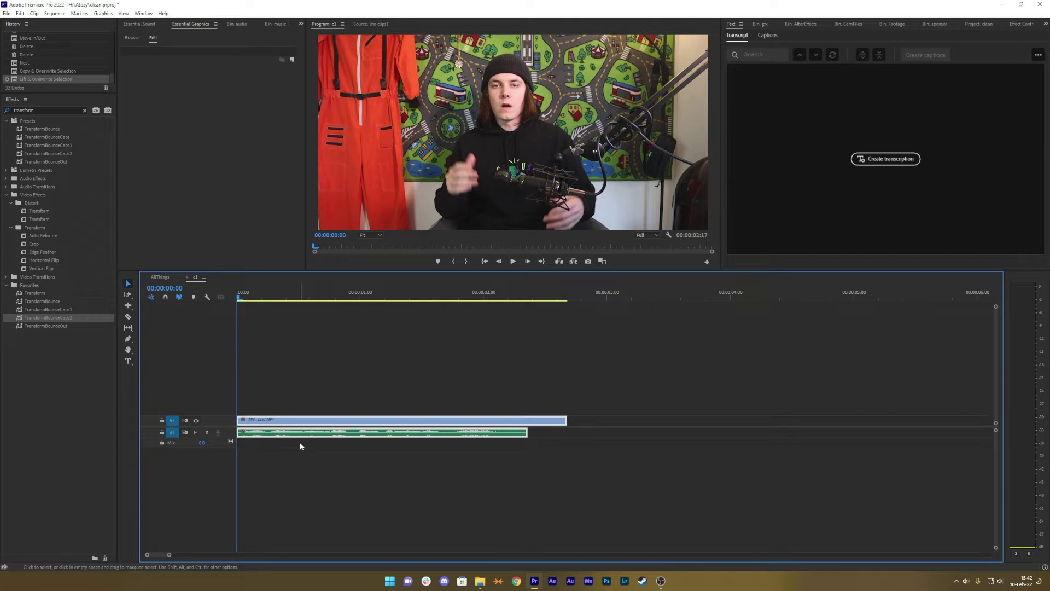
click(160, 277)
key(ctrl+v)
key(Delete)
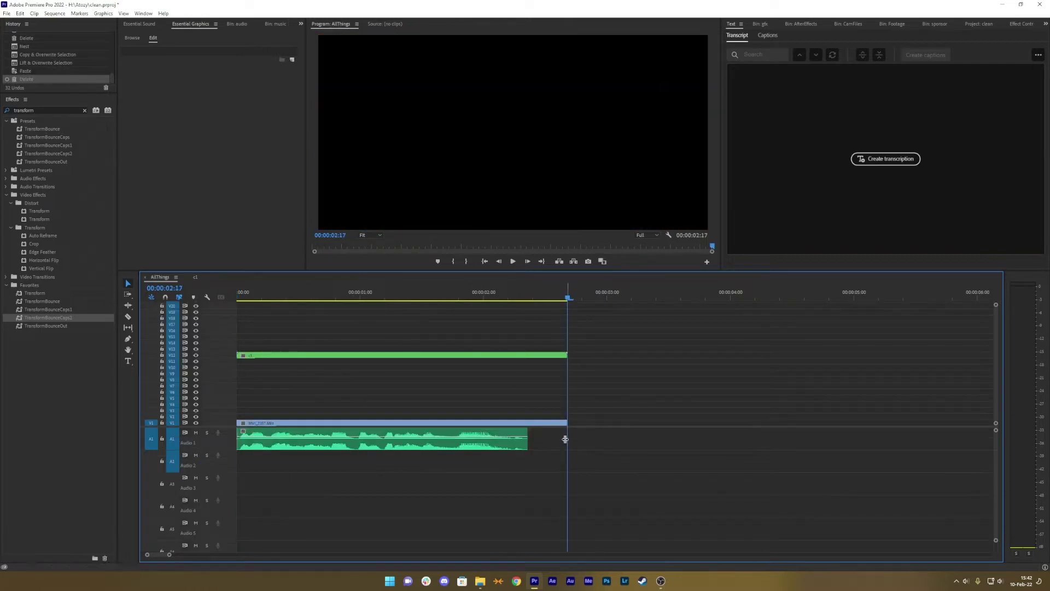
Open the c1 nest from track V12 and delete its video clip, keeping only the audio
double_click(288, 357)
click(312, 422)
key(Delete)
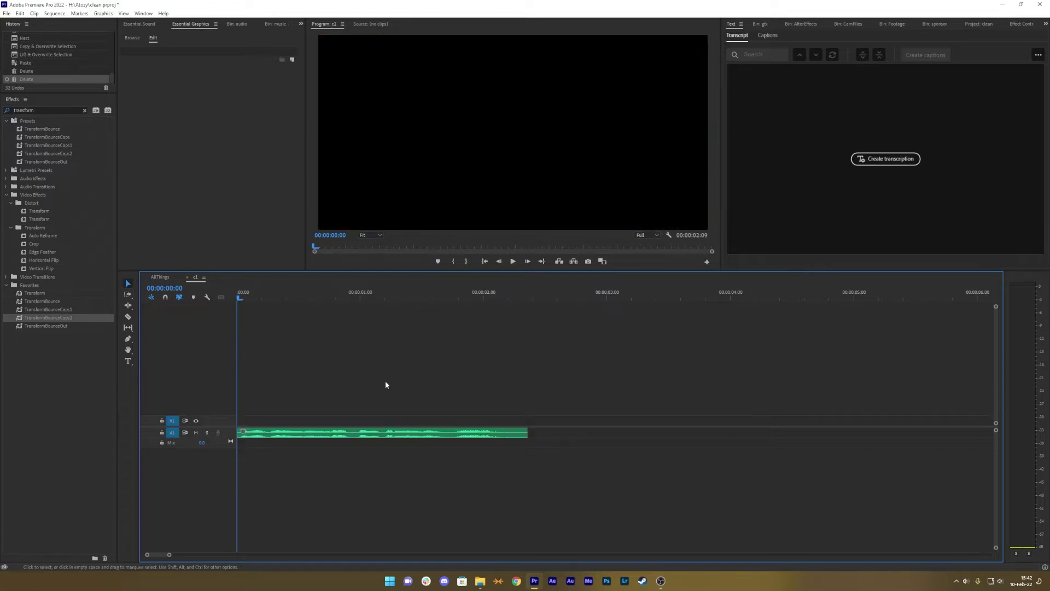
Mark the in and out points of sequence c1 around the audio clip using Mark Selection
click(266, 434)
right_click(334, 292)
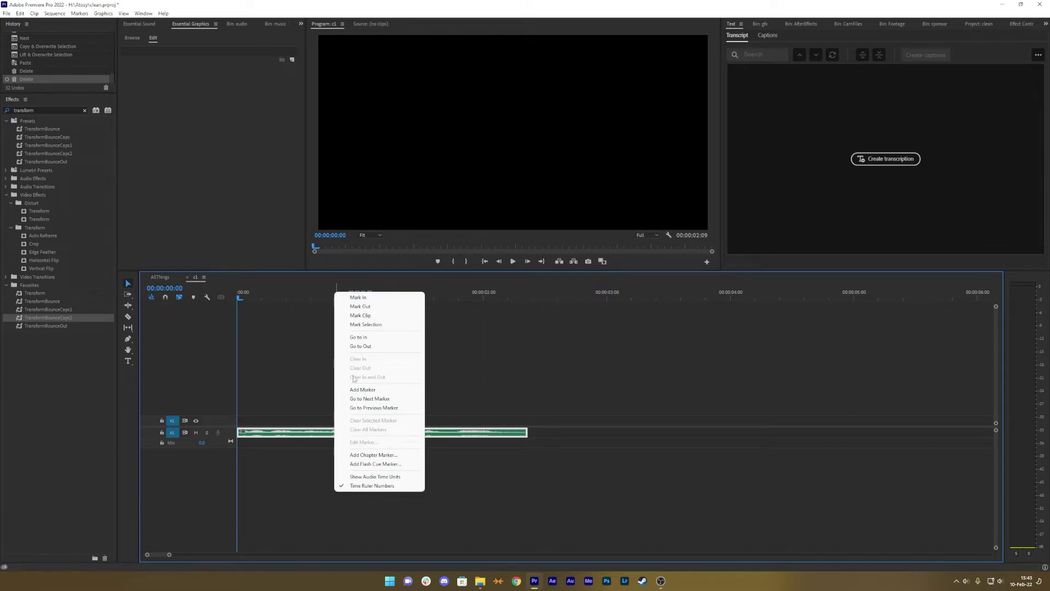
click(380, 325)
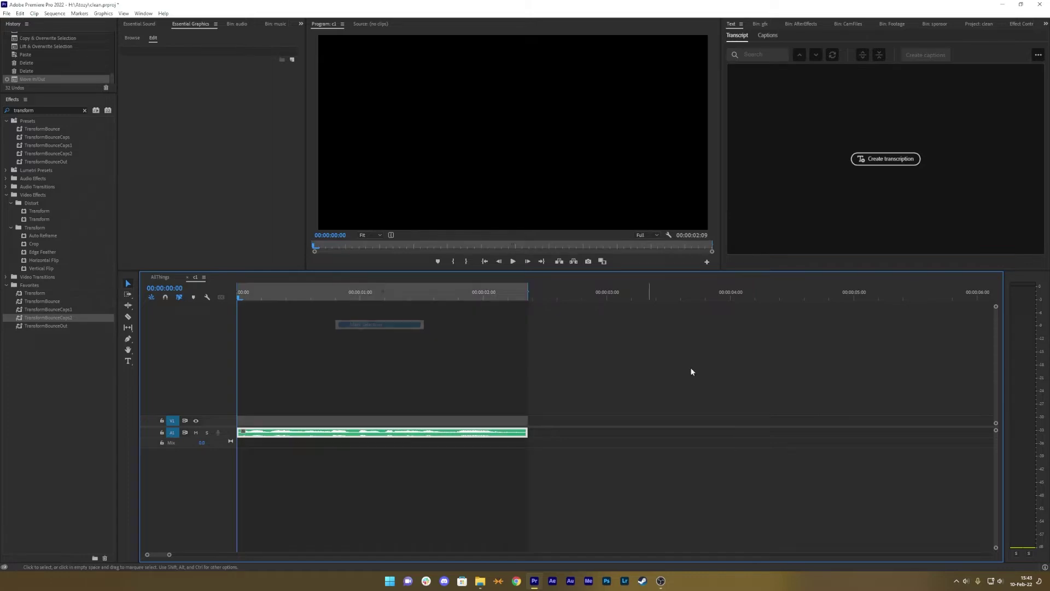
click(124, 14)
mouse_move(143, 13)
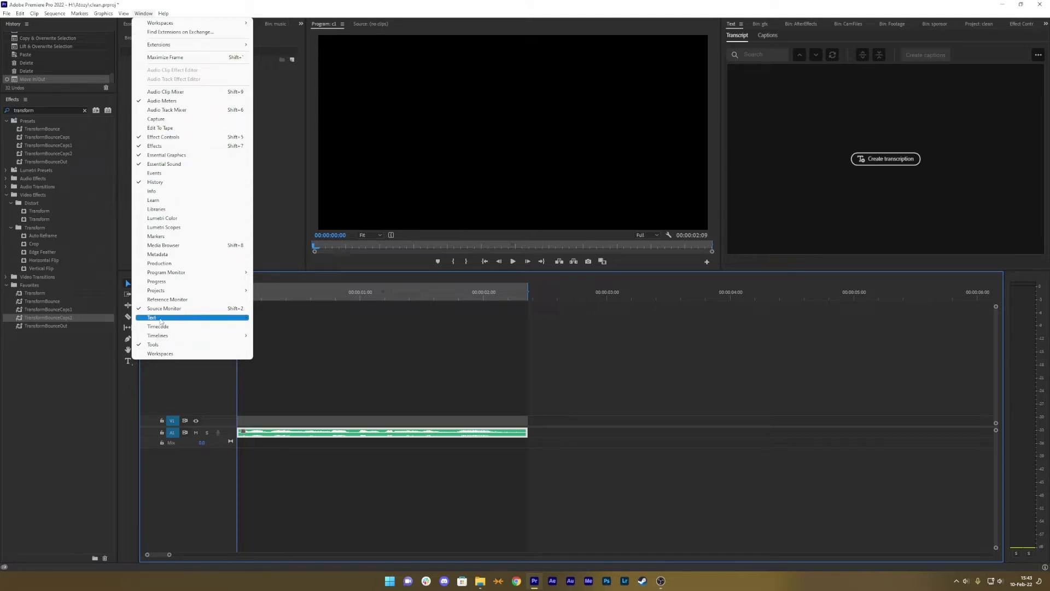
click(405, 336)
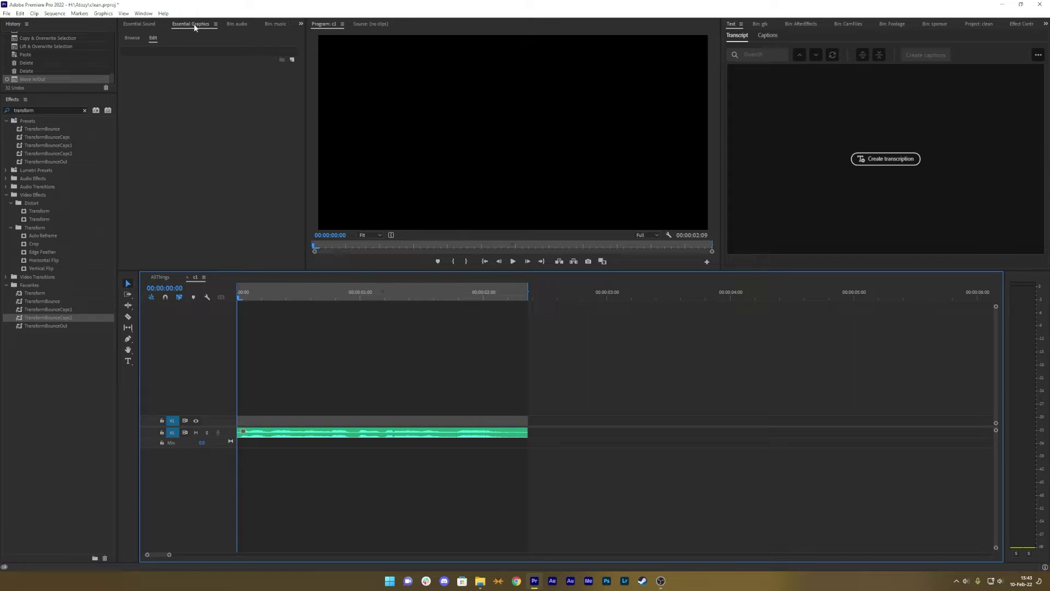
Transcribe sequence c1 from the Mix audio track with English as the language
click(892, 159)
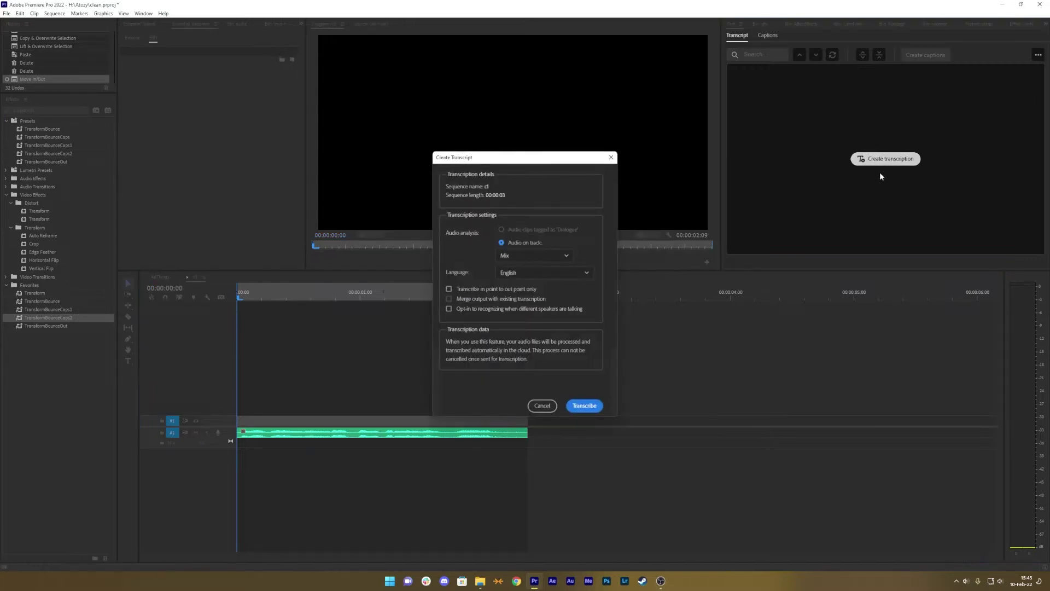
click(577, 273)
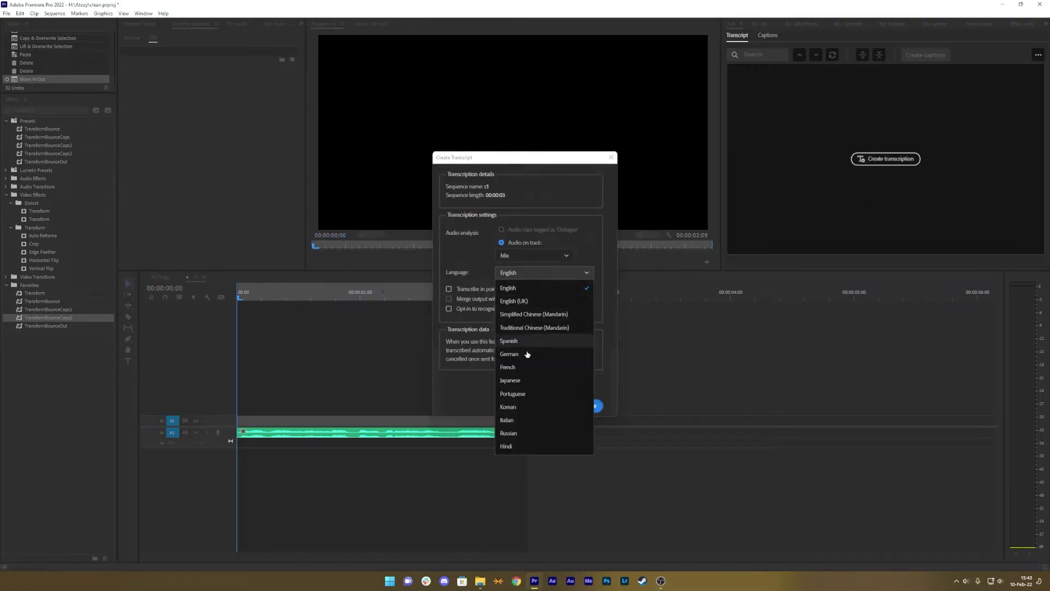
key(Escape)
click(533, 273)
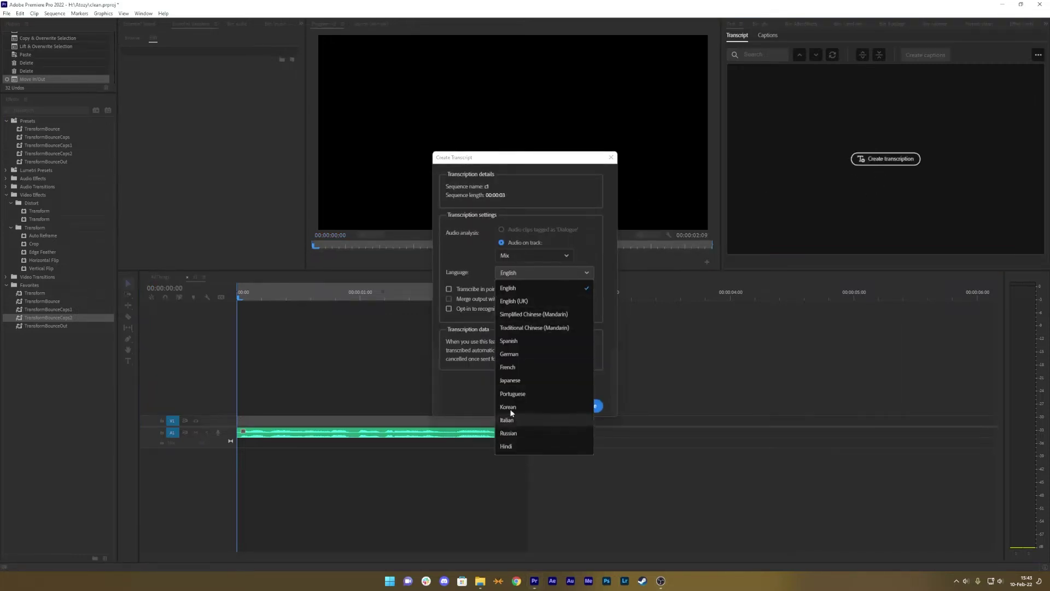
click(487, 263)
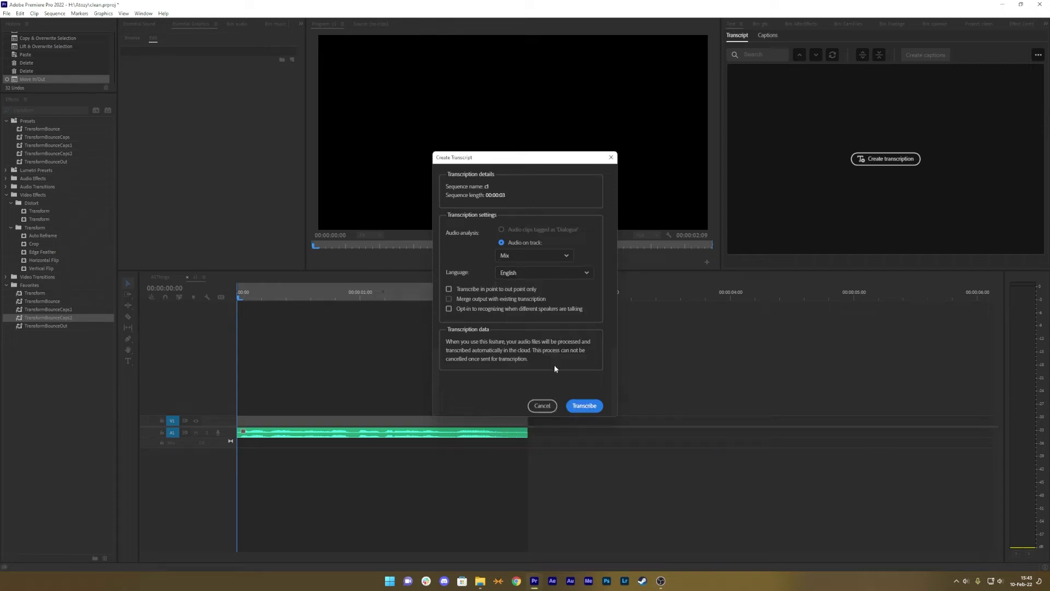
click(591, 406)
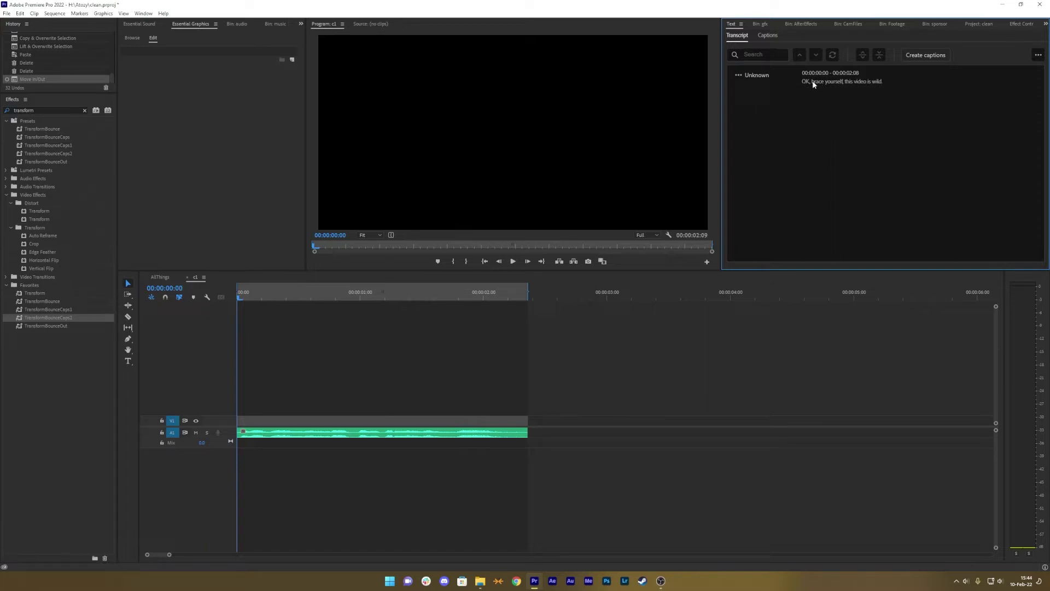
Play back sequence c1 to check the transcript against the audio, and return the playhead to the start
key(space)
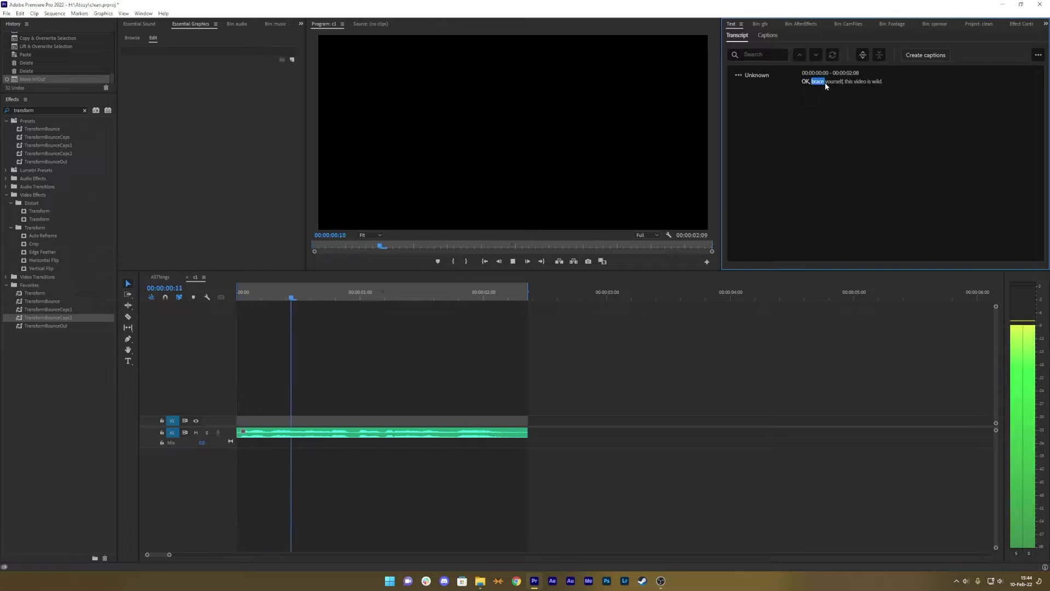
key(space)
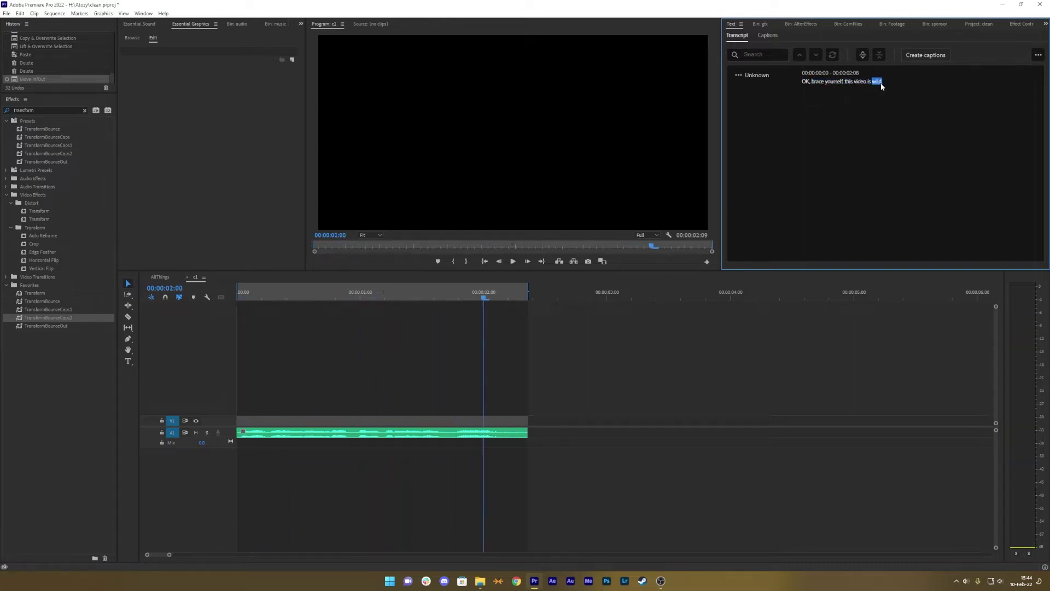
drag(383, 293, 237, 306)
Strip the punctuation from the transcript so it reads "OK brace yourself this video is wild"
double_click(811, 81)
click(816, 81)
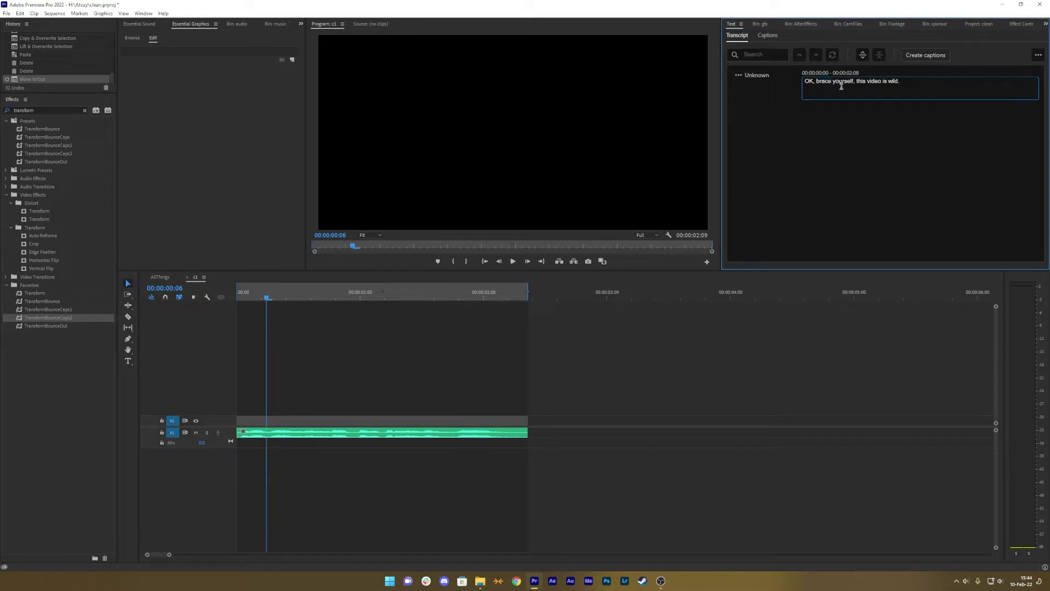
key(BackSpace)
key(BackSpace)
click(888, 130)
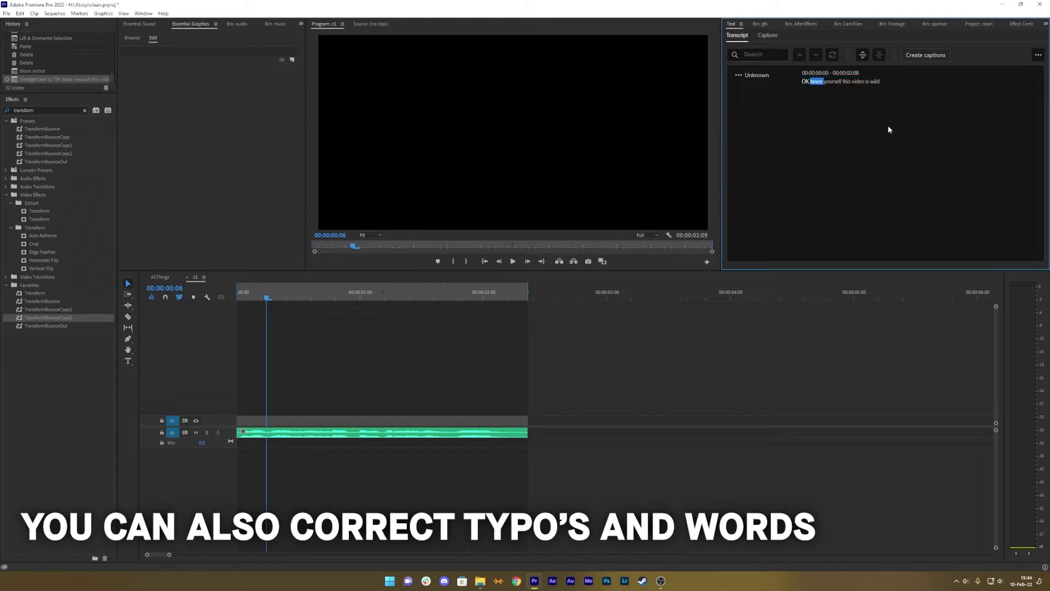
Start creating captions from the sequence transcript and choose the Atozy1 caption preset
click(931, 56)
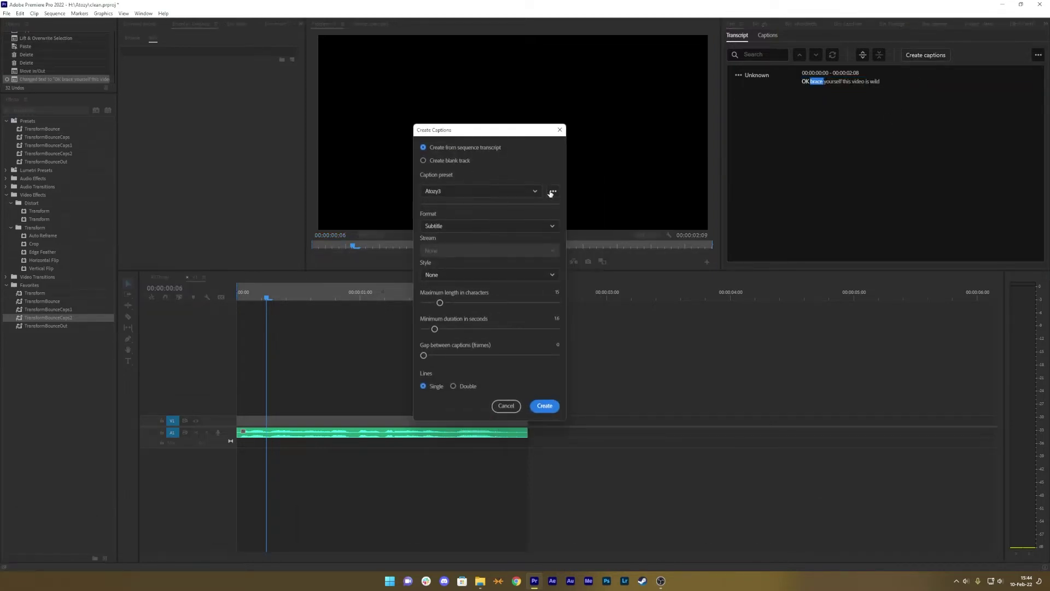
click(552, 193)
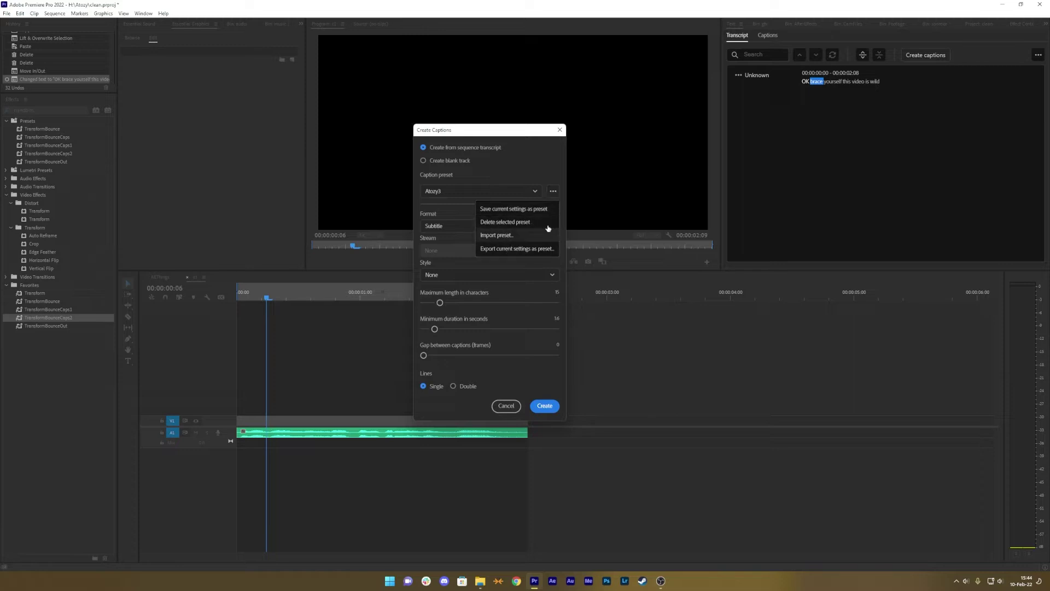
click(542, 170)
click(469, 193)
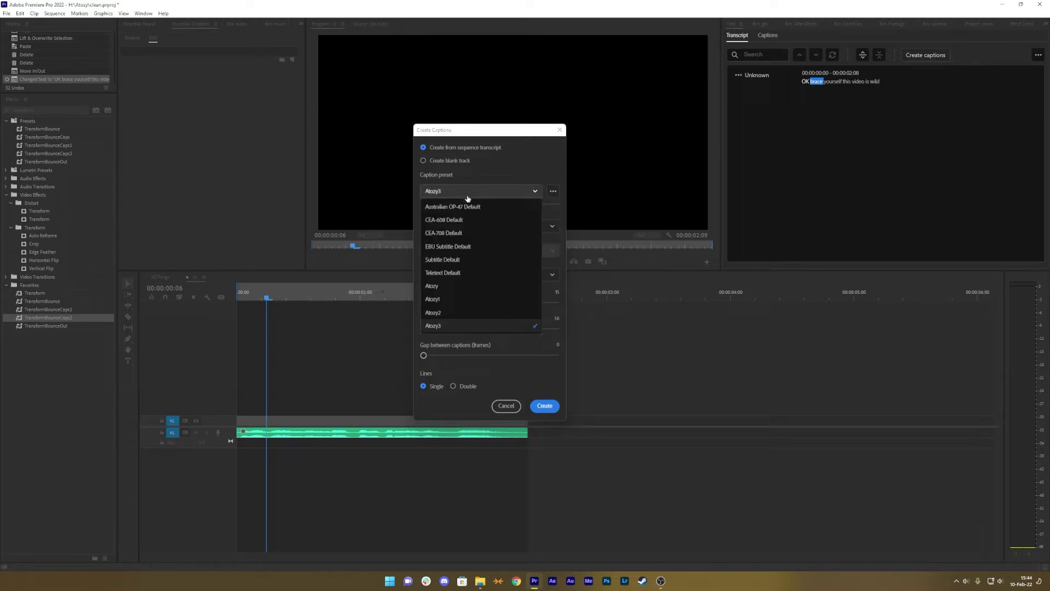
click(450, 300)
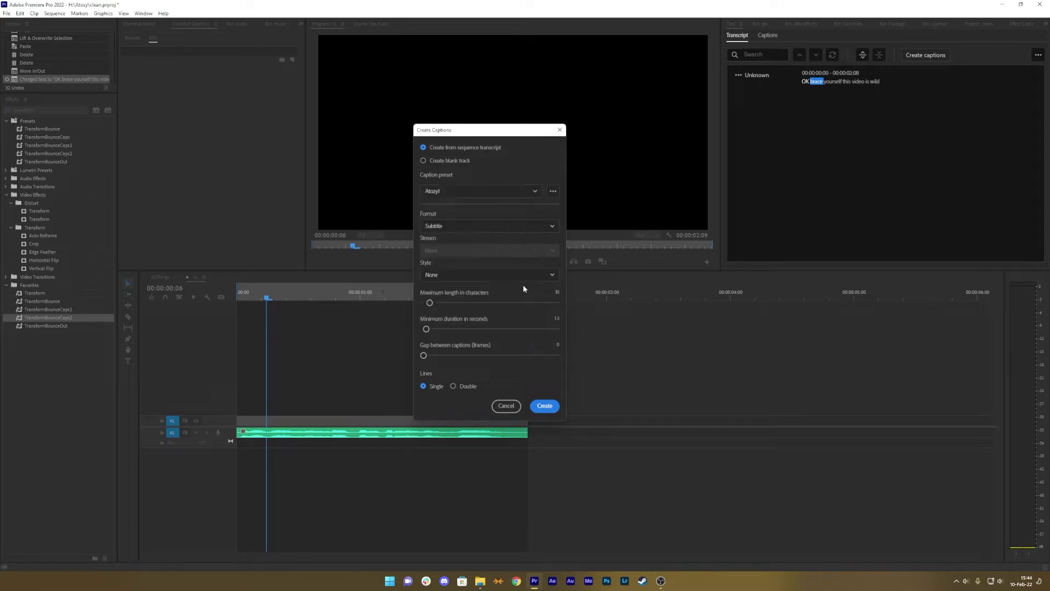
click(499, 192)
click(501, 192)
drag(472, 131, 722, 160)
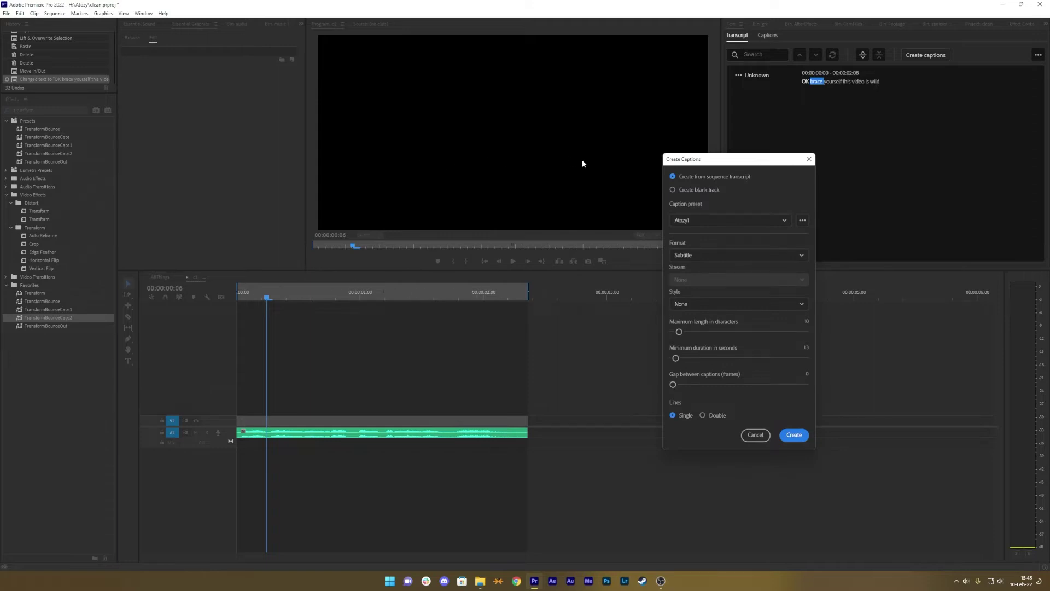
drag(706, 160, 467, 148)
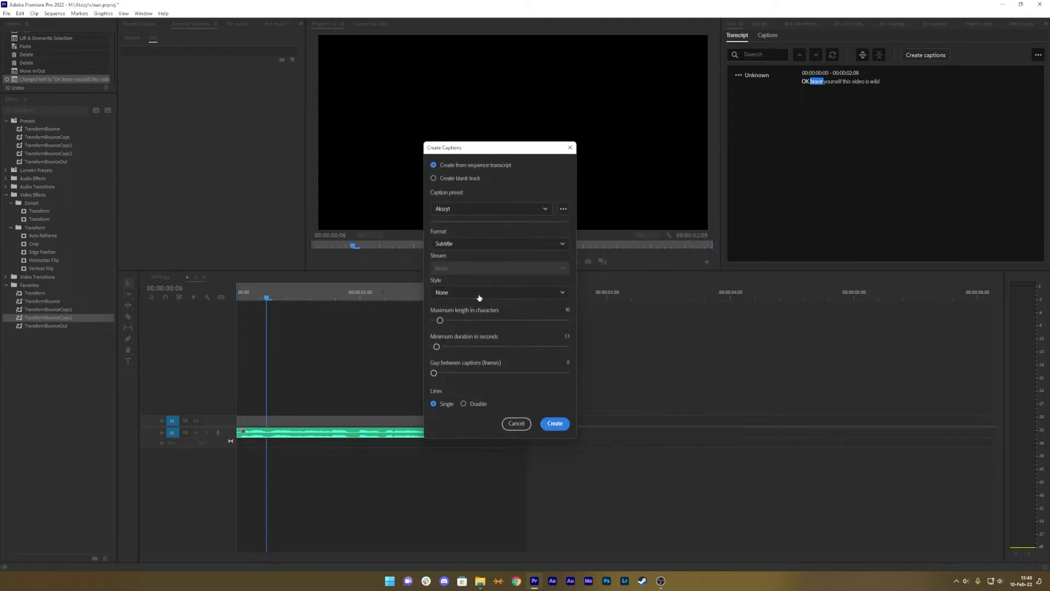
Choose the Atozy2 caption preset with a 7-character maximum, 1.2-second minimum duration and single lines, and create the captions
click(482, 210)
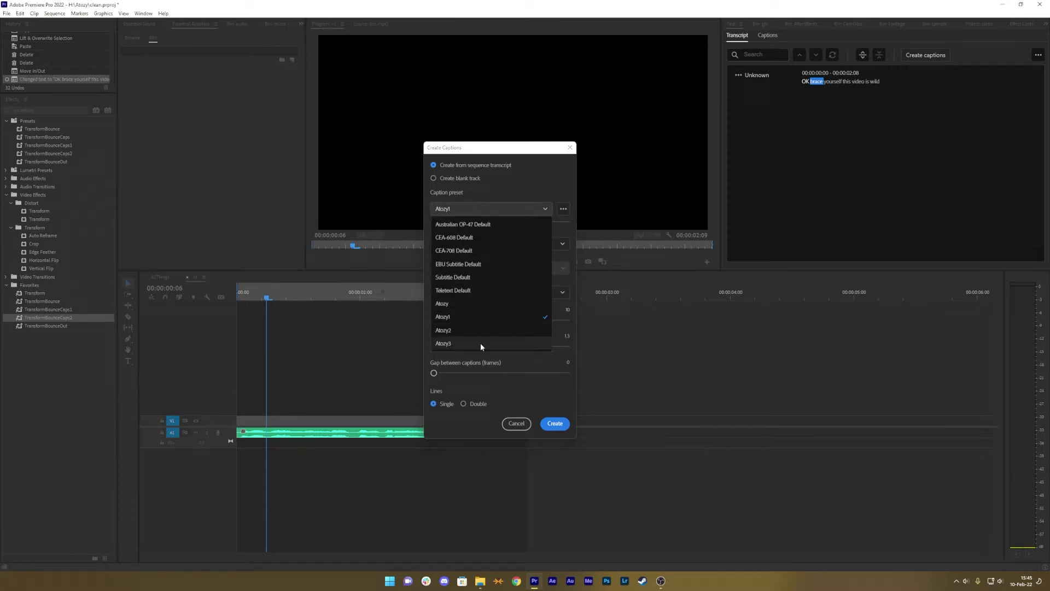
click(455, 331)
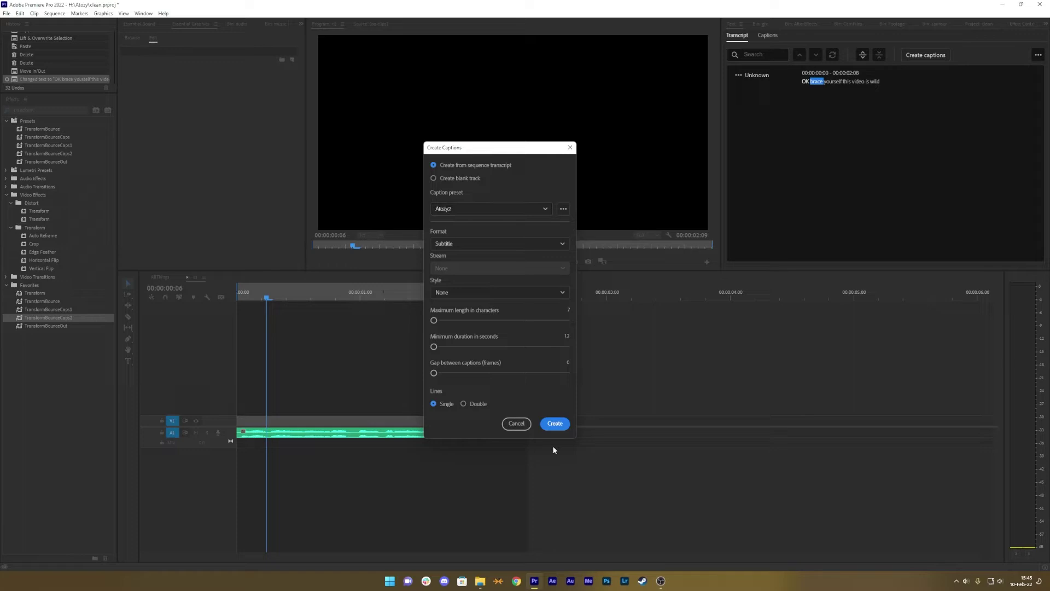
click(555, 425)
Play the captions from the start and extend the last caption, "wild", to end at 00:00:02:23
key(Home)
key(space)
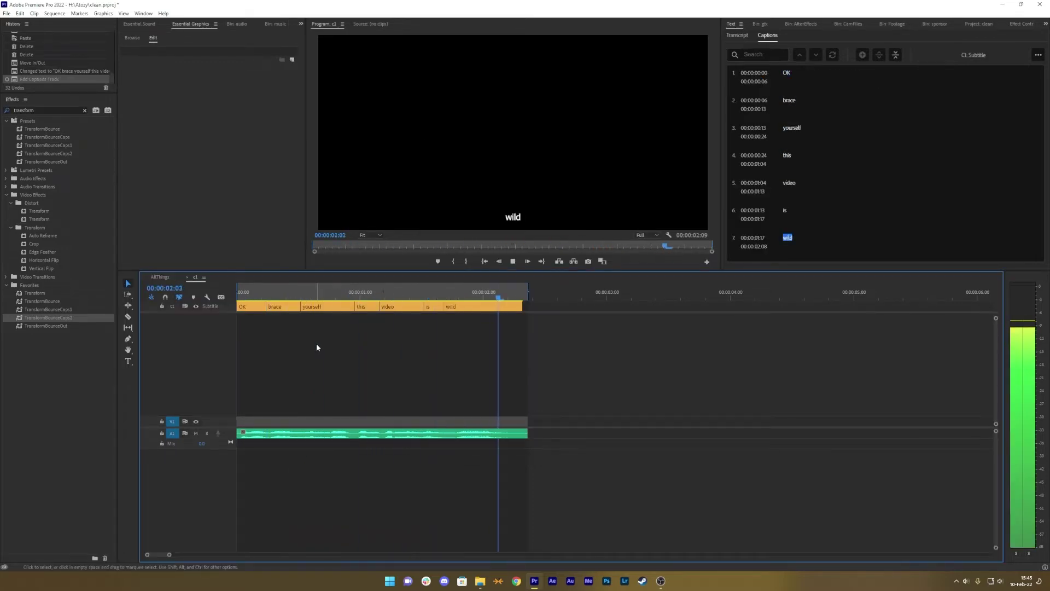
key(space)
drag(522, 308, 596, 307)
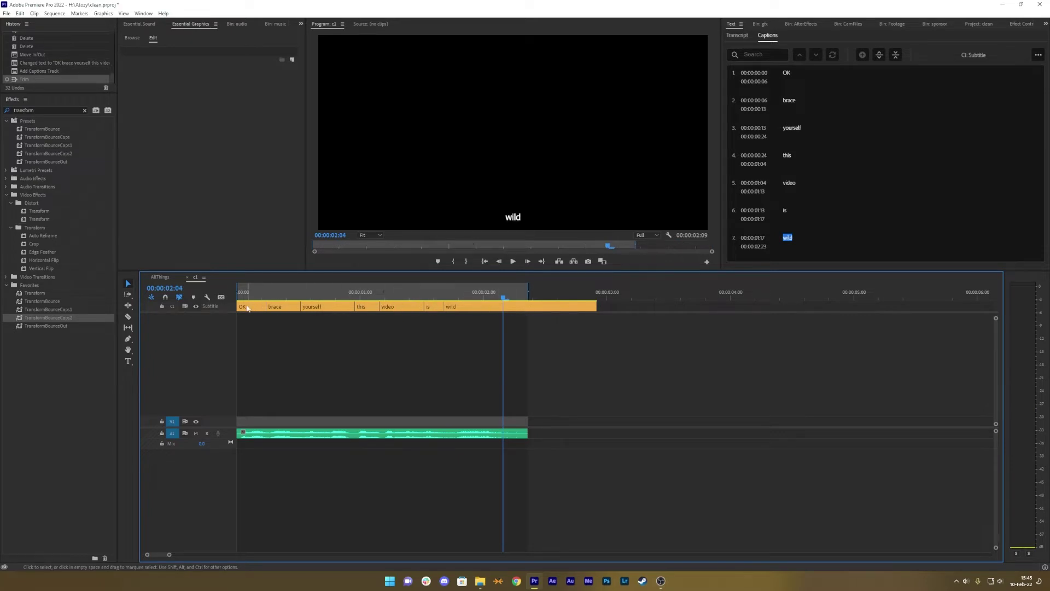
Delete the Subtitle caption track and return to the sequence transcript
right_click(219, 307)
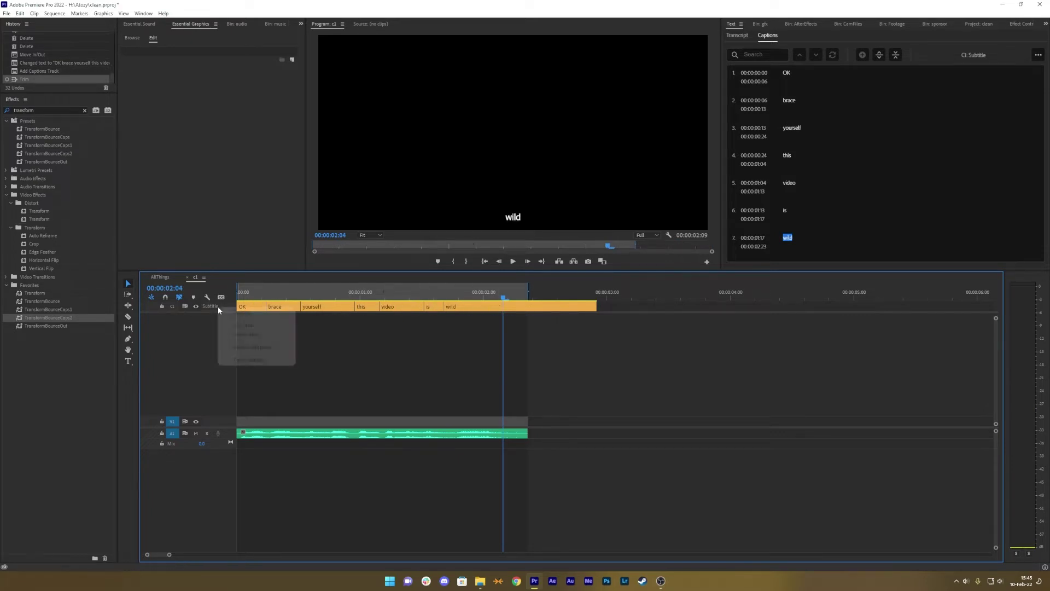
click(246, 334)
click(737, 35)
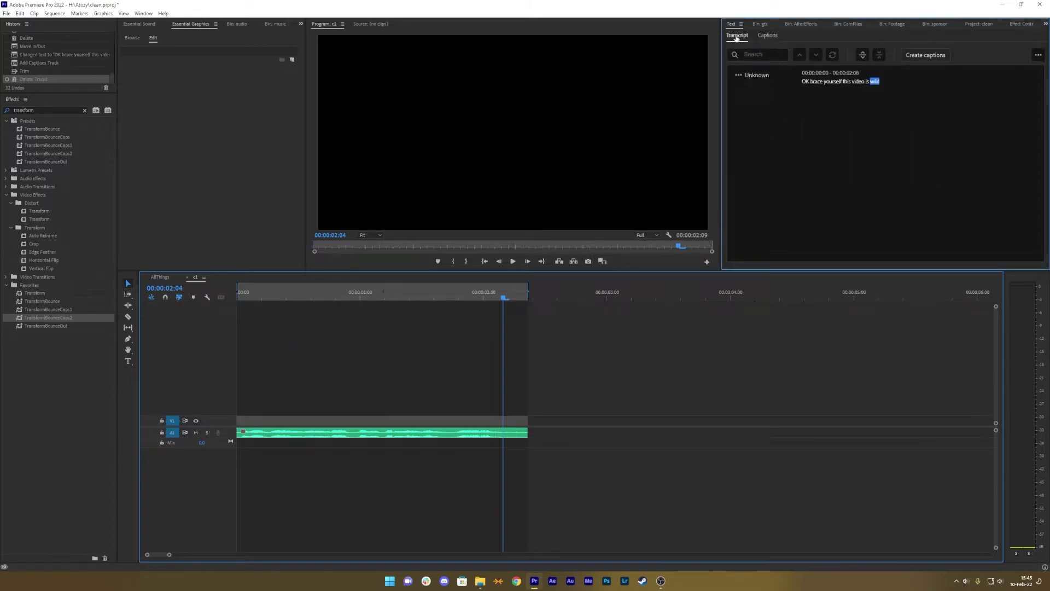
Create captions from the sequence transcript with the Atozy1 preset, a 10-character maximum and single lines, and play them from the start
click(926, 55)
click(494, 202)
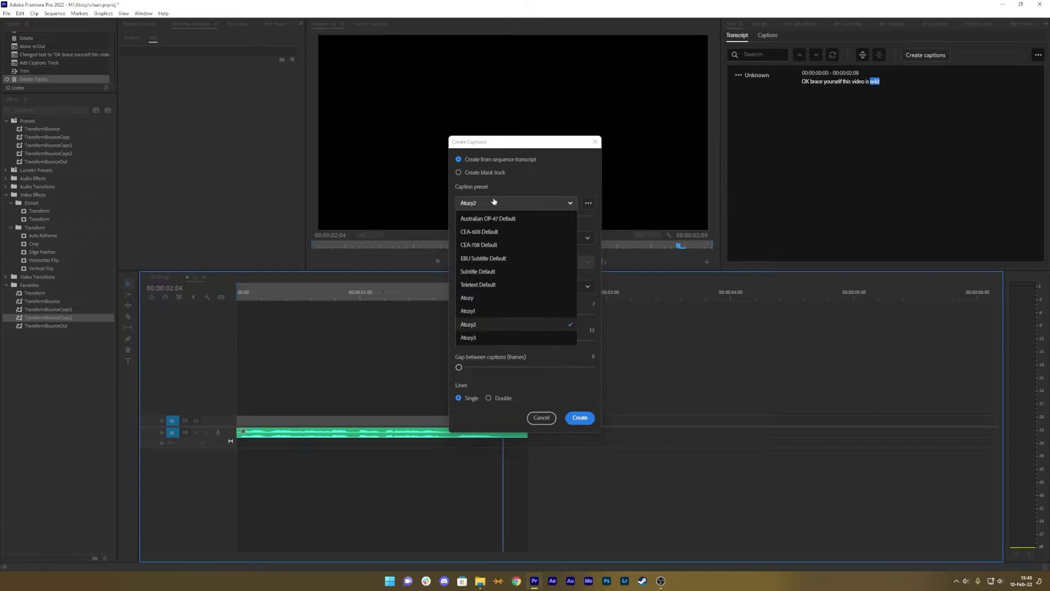
click(492, 312)
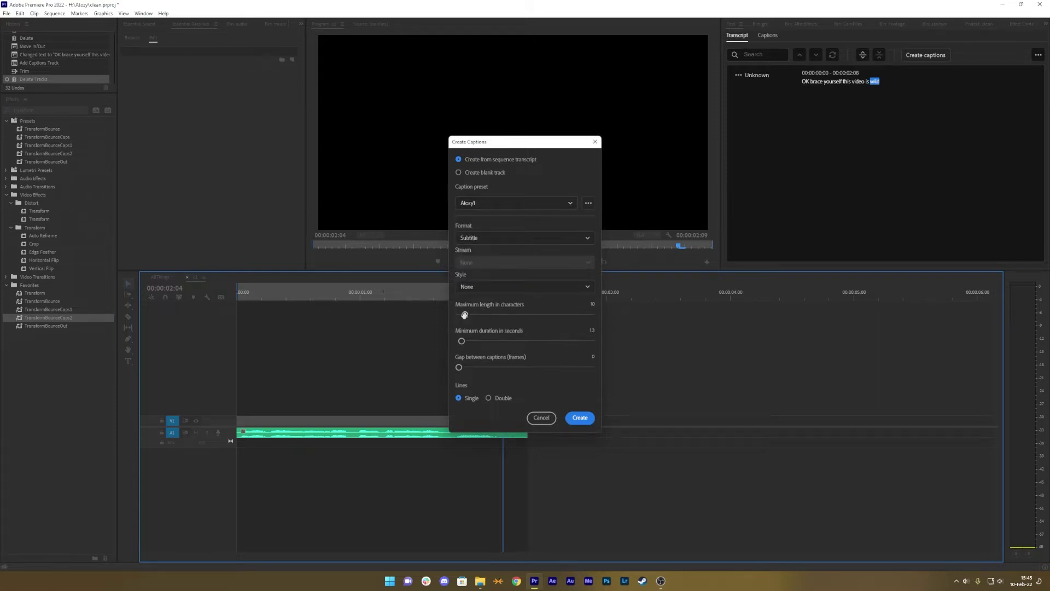
click(580, 417)
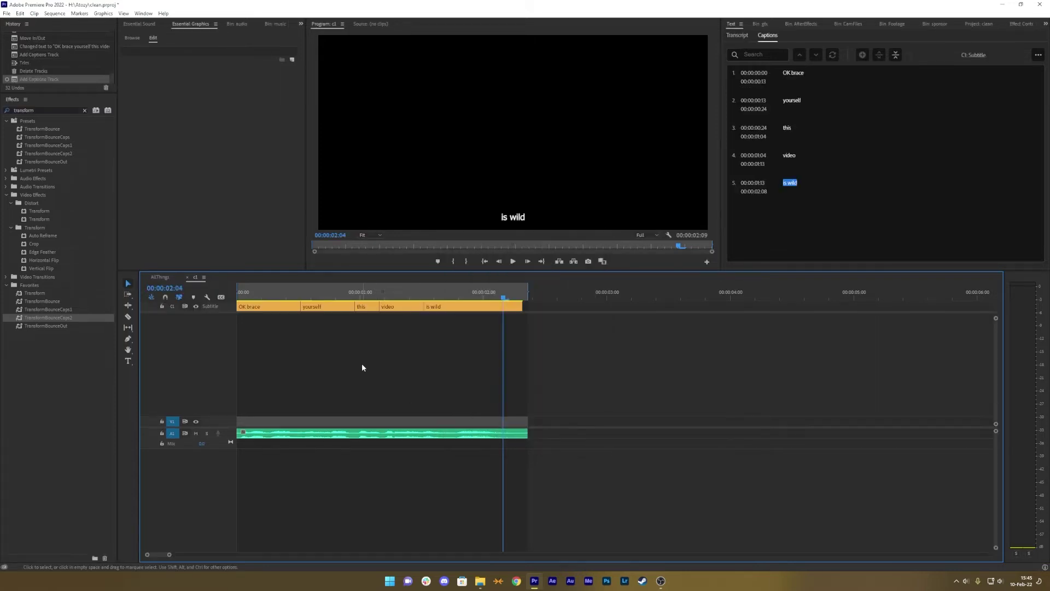
drag(380, 295, 236, 294)
key(space)
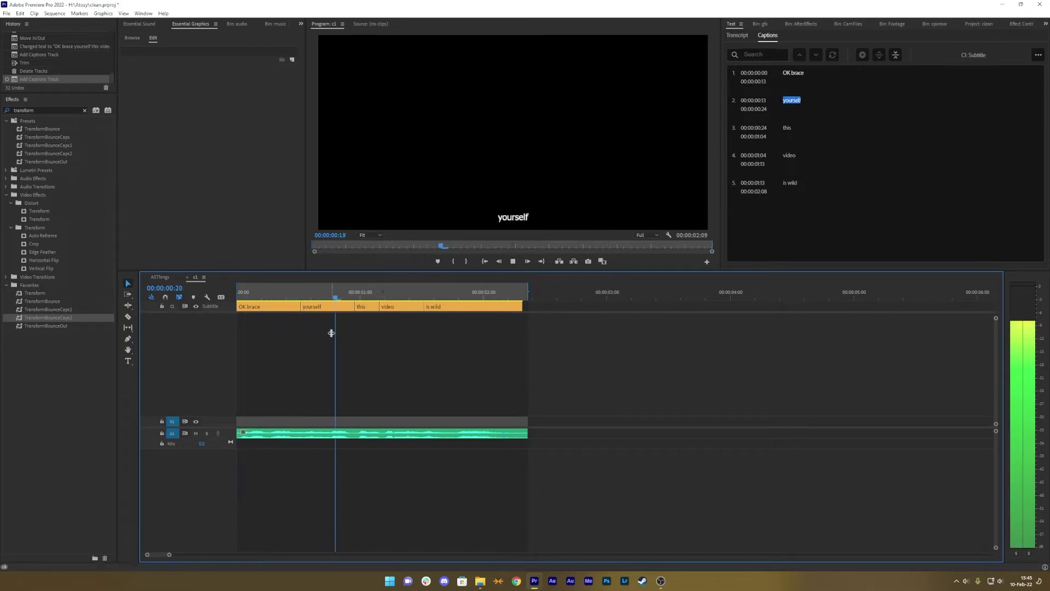
Extend the last caption, "is wild", to end at 00:00:02:21 and split the "OK brace" caption at 00:00:00:06
drag(522, 307, 587, 307)
key(Up)
key(Up)
key(Up)
key(Up)
key(Up)
key(space)
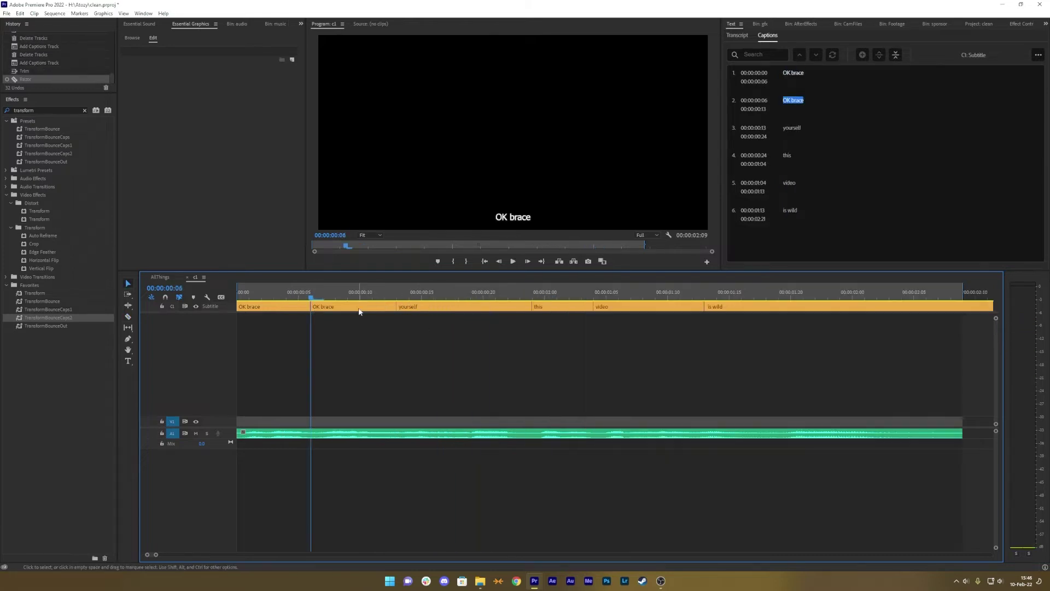
Edit the two split "OK brace" captions so the first reads "OK" and the second reads "brace"
click(359, 308)
click(513, 217)
double_click(513, 217)
click(504, 217)
key(BackSpace)
key(BackSpace)
key(BackSpace)
drag(298, 296, 273, 295)
click(515, 218)
drag(507, 217, 596, 227)
key(BackSpace)
click(534, 412)
Play back the word-by-word captions and select the "OK" caption at the start of the sequence
key(space)
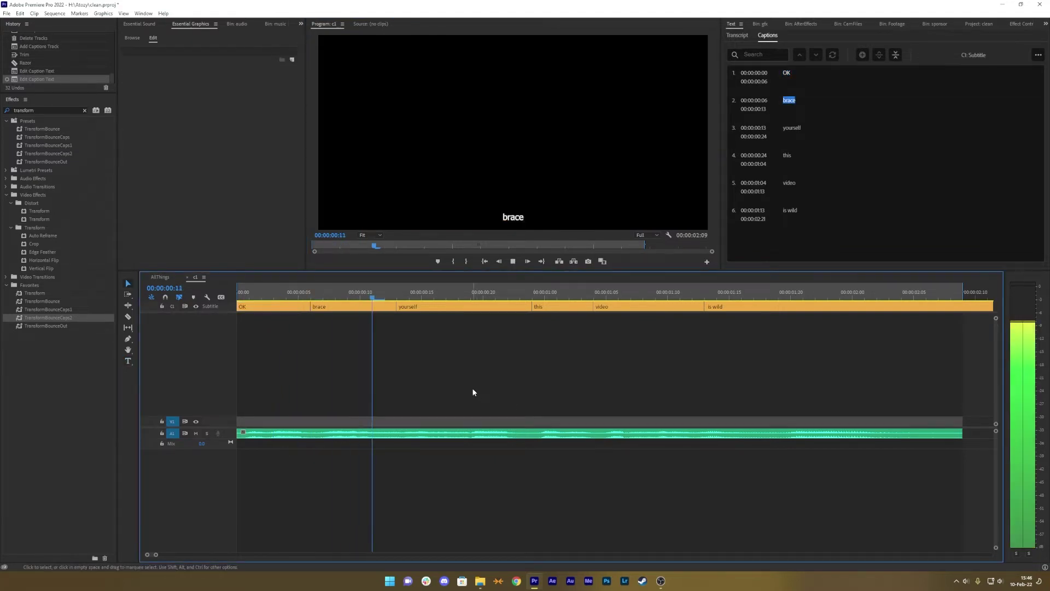
key(minus)
key(space)
drag(607, 290, 163, 303)
click(260, 307)
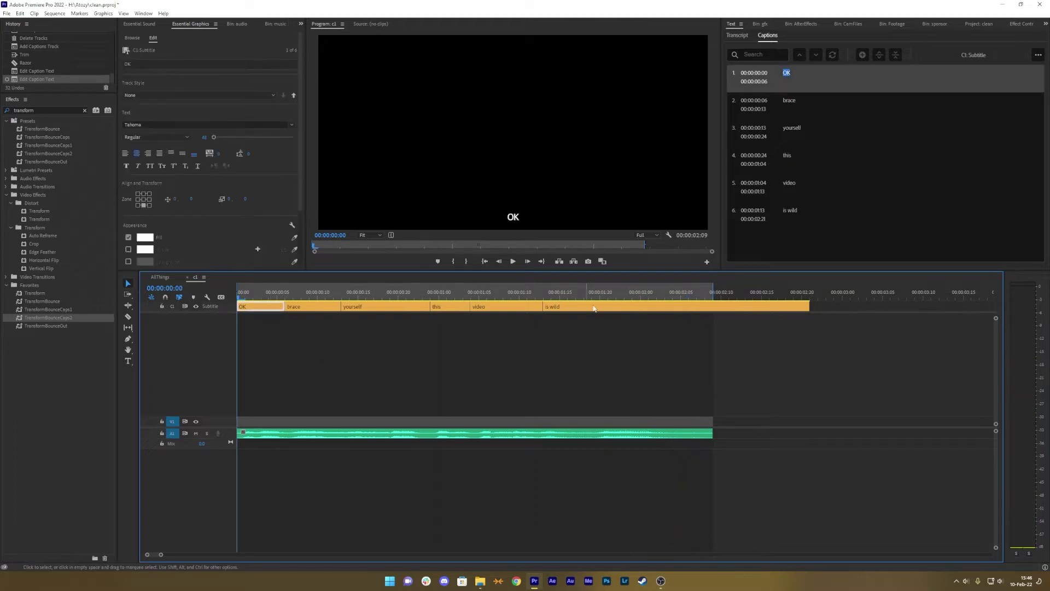
Roll the cut between the "yourself" and "this" captions to 00:00:00:23 and play the result from the start
alt+scroll(445, 383, up, 1)
alt+scroll(422, 326, up, 1)
key(n)
drag(429, 307, 418, 307)
key(backslash)
key(v)
key(space)
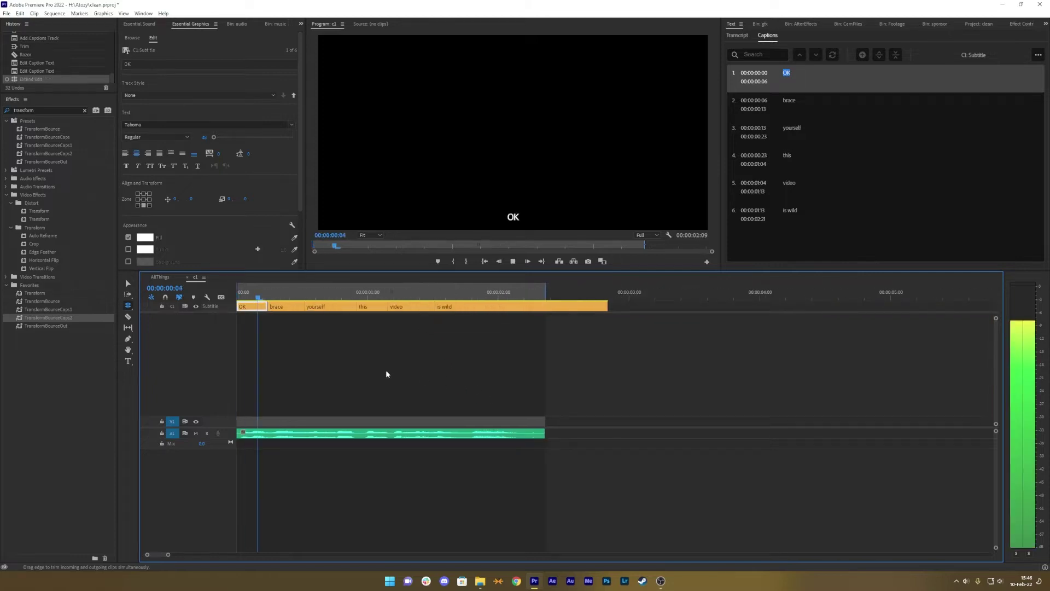
key(space)
drag(262, 292, 195, 298)
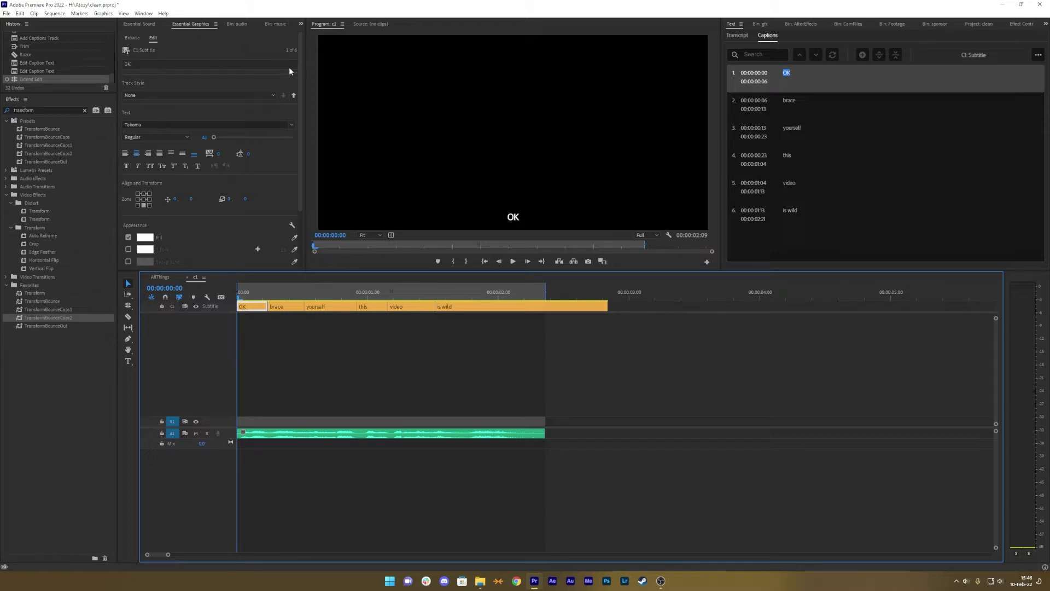
Create a new track style named atozy2 for the captions
scroll(301, 88, up, 1)
click(218, 96)
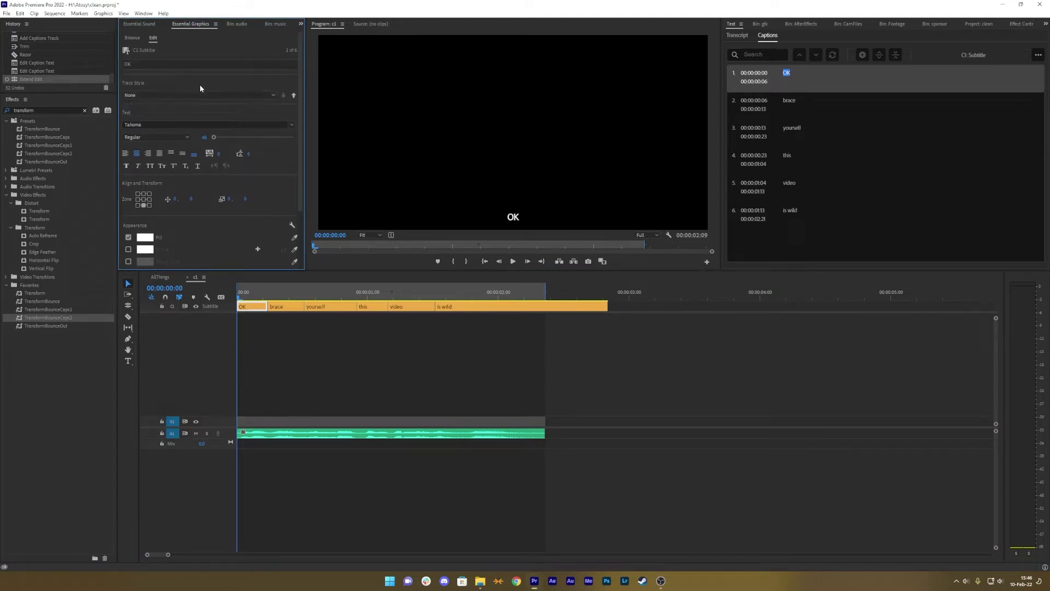
click(165, 105)
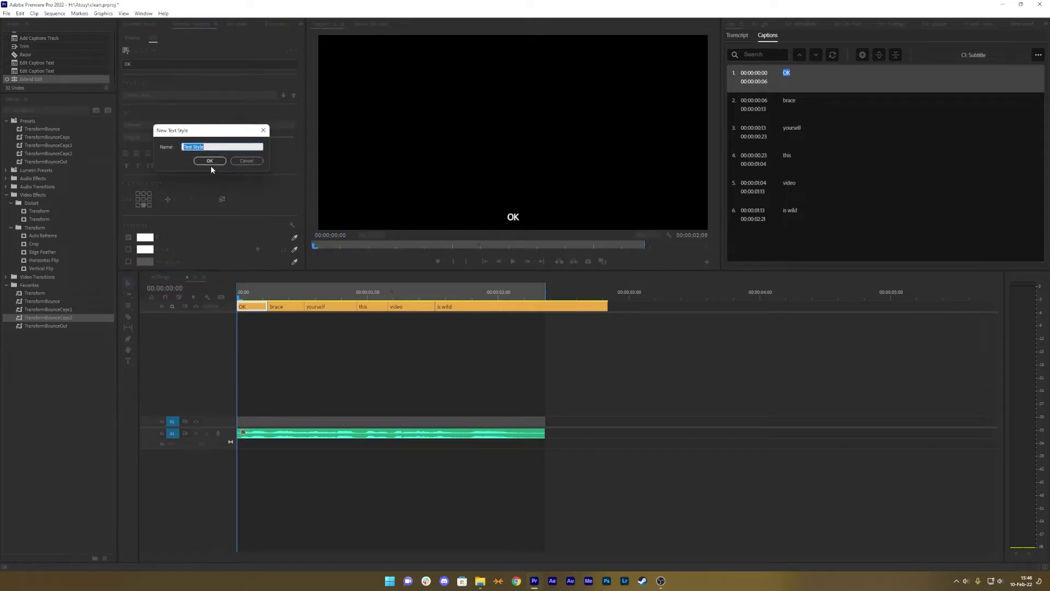
text(atozy2)
key(Return)
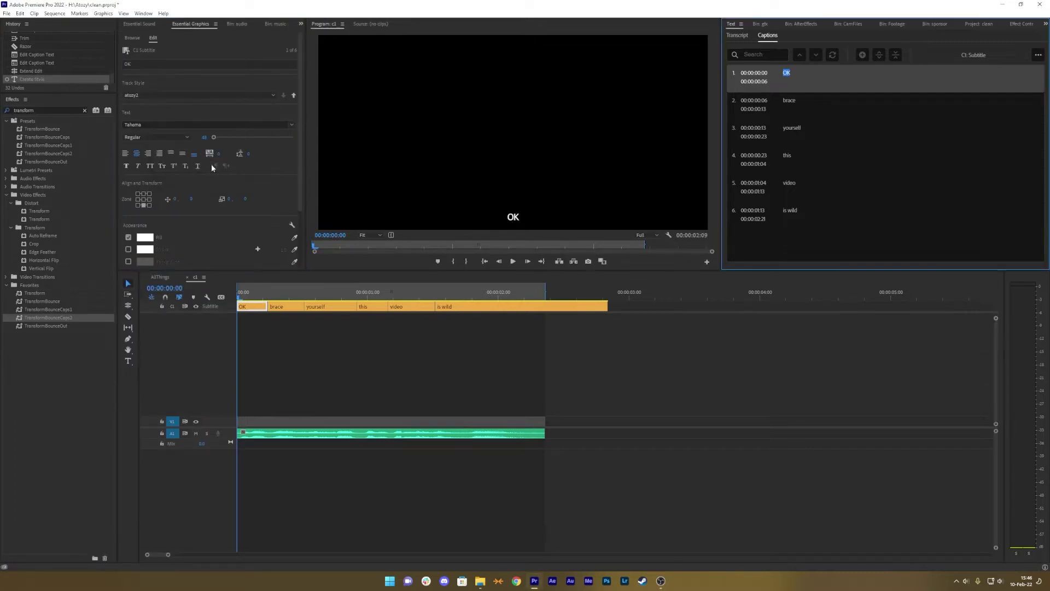
Set the caption's font size to 150
click(201, 137)
text(150)
key(Return)
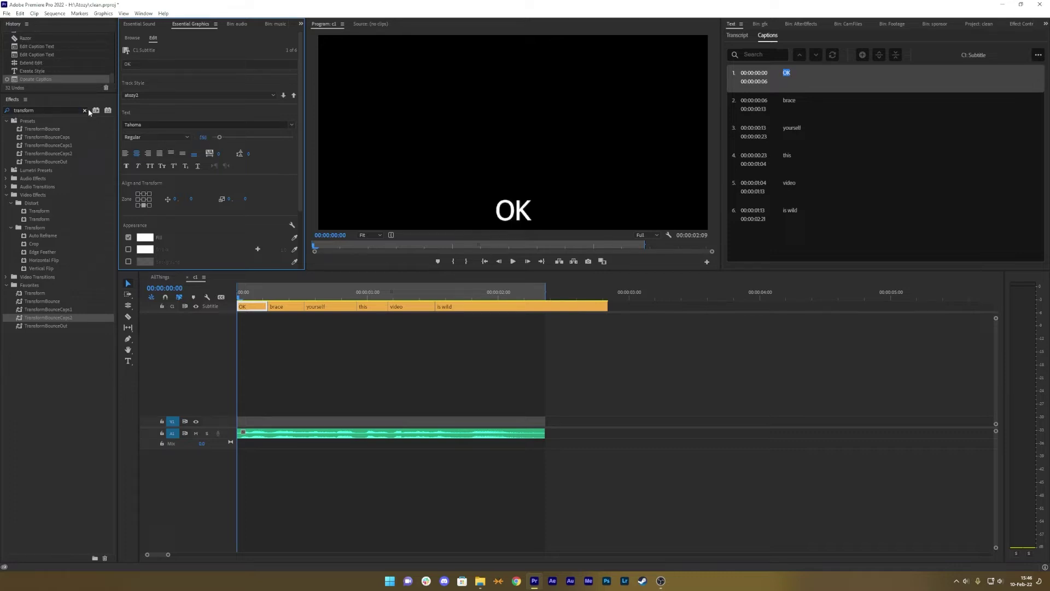
Set the caption font to Maison Neue Bold with faux bold and all caps
click(149, 124)
text(maiso)
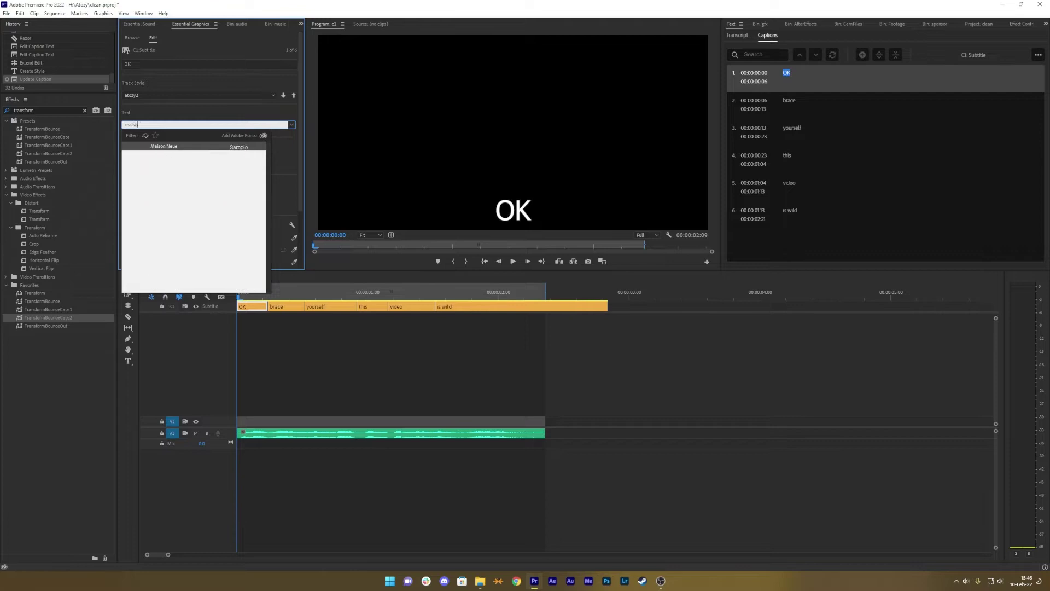
click(167, 231)
click(159, 137)
click(141, 155)
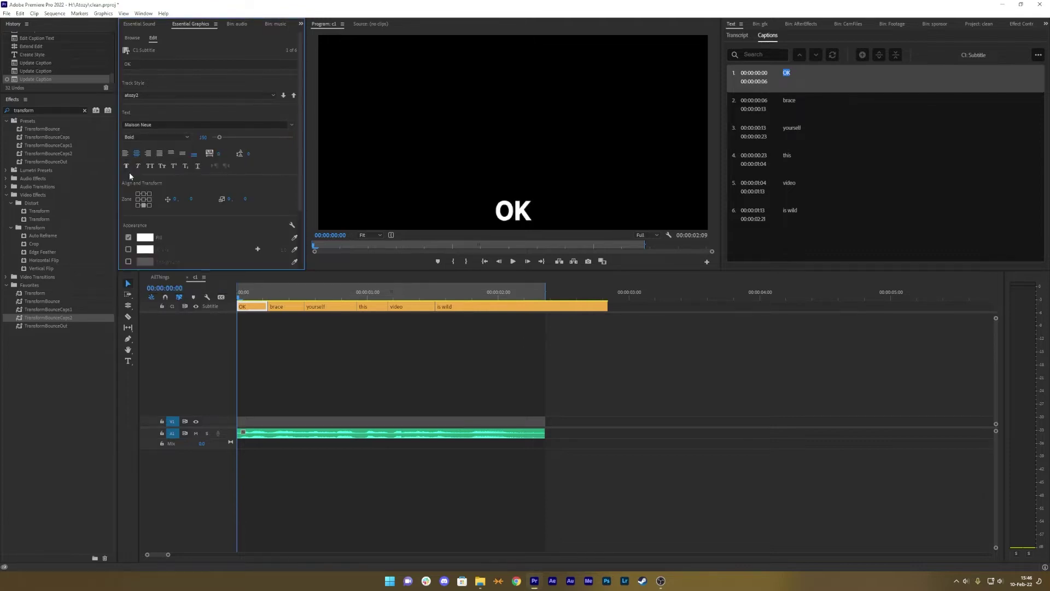
click(127, 165)
click(150, 167)
drag(300, 158, 304, 180)
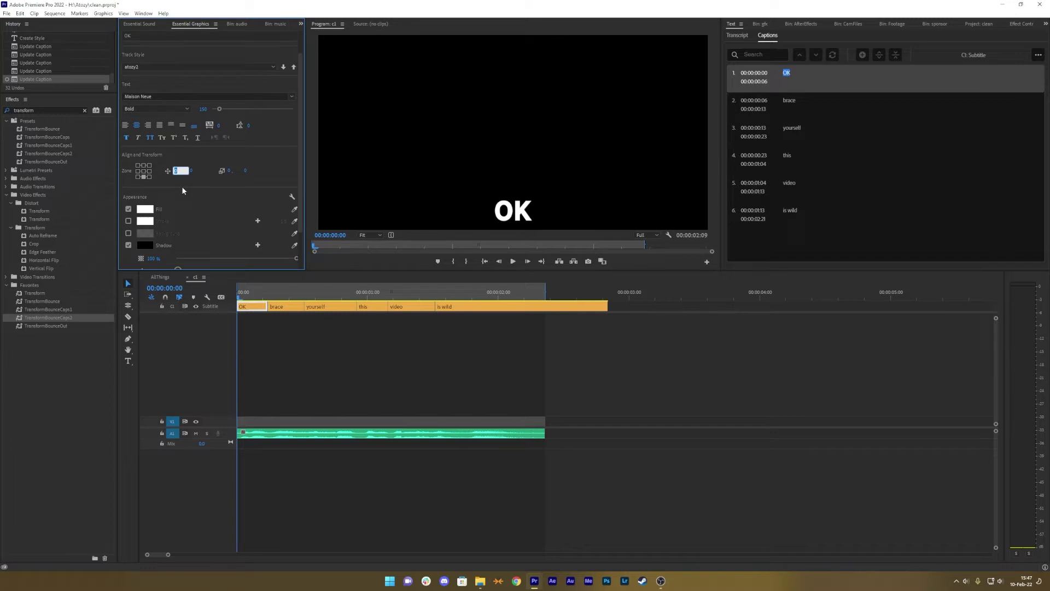
text(60)
key(Return)
key(ctrl+z)
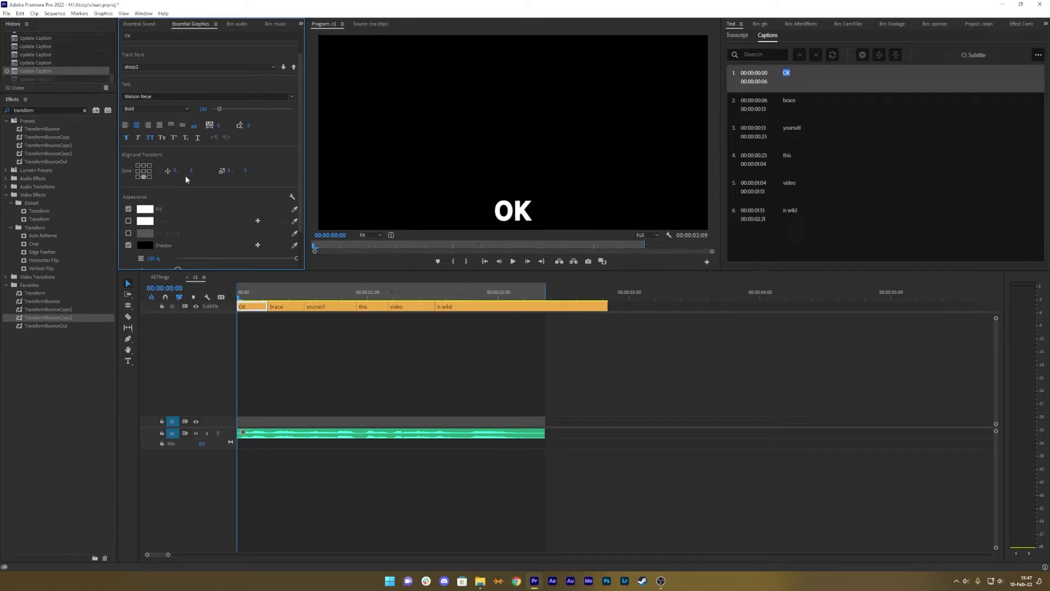
Place the caption in the centre zone of the frame and set its shadow size to 10 and blur to 100
click(144, 170)
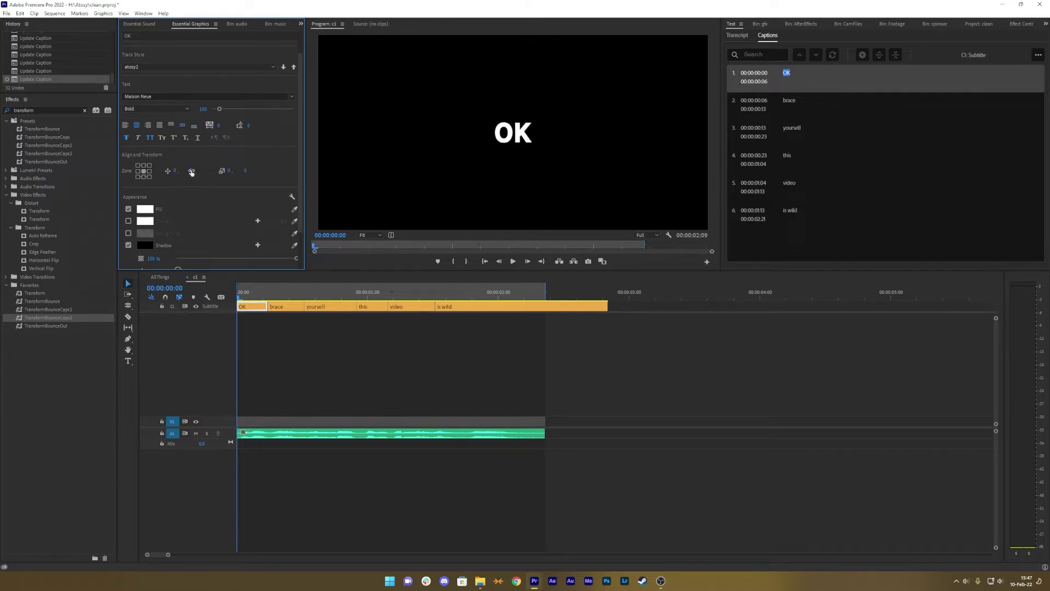
scroll(294, 159, down, 2)
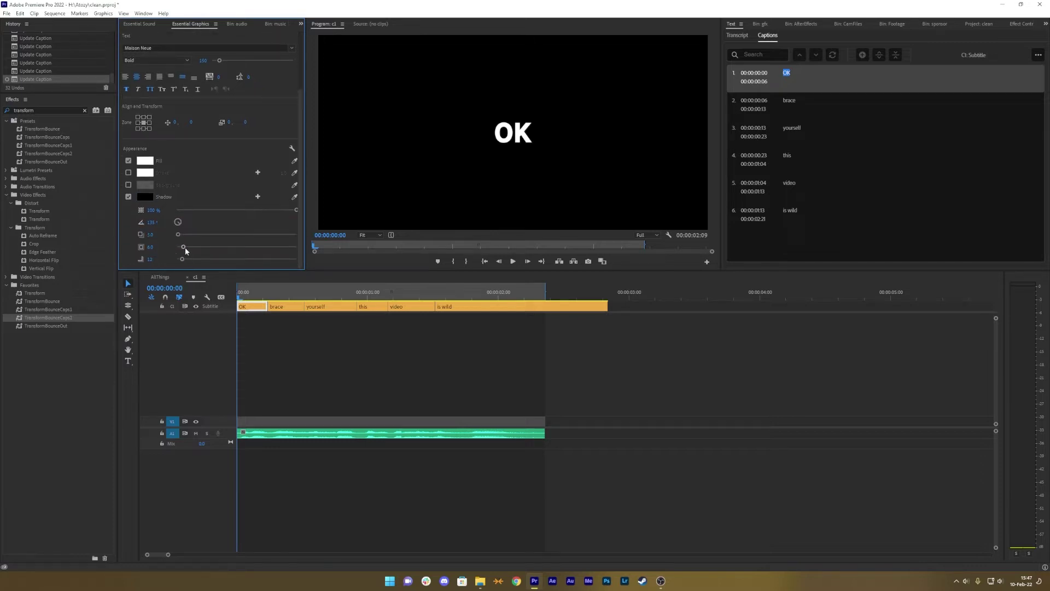
click(153, 246)
text(10)
key(Tab)
text(100)
key(Return)
mouse_move(241, 293)
mouse_down()
mouse_move(425, 292)
mouse_move(203, 289)
mouse_move(242, 291)
mouse_up()
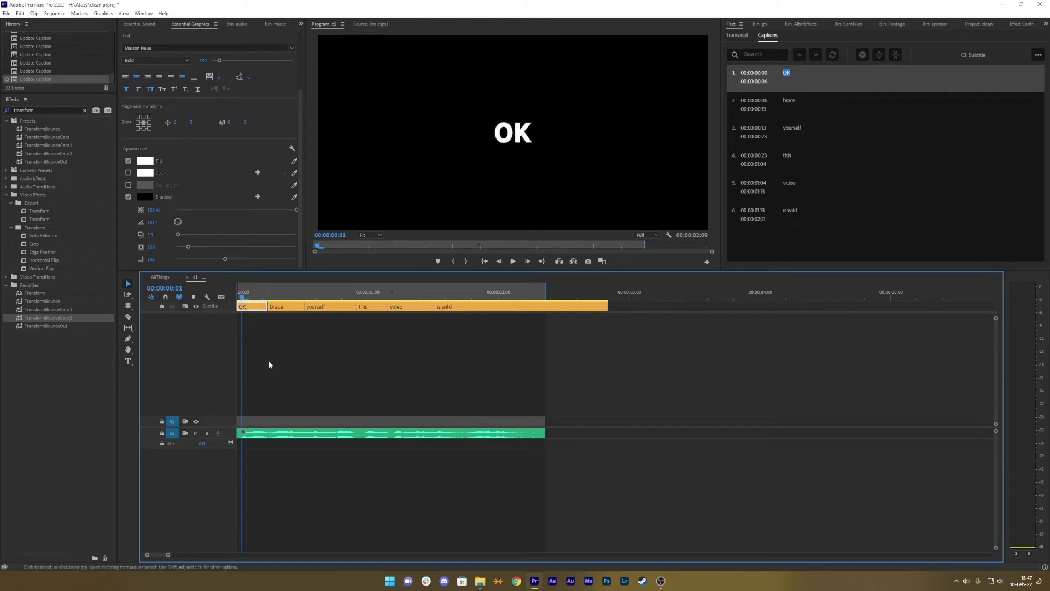
Place the grey matte on V2 at the sequence start and adjust the caption's shadow size to about 33 and blur to 30
click(993, 24)
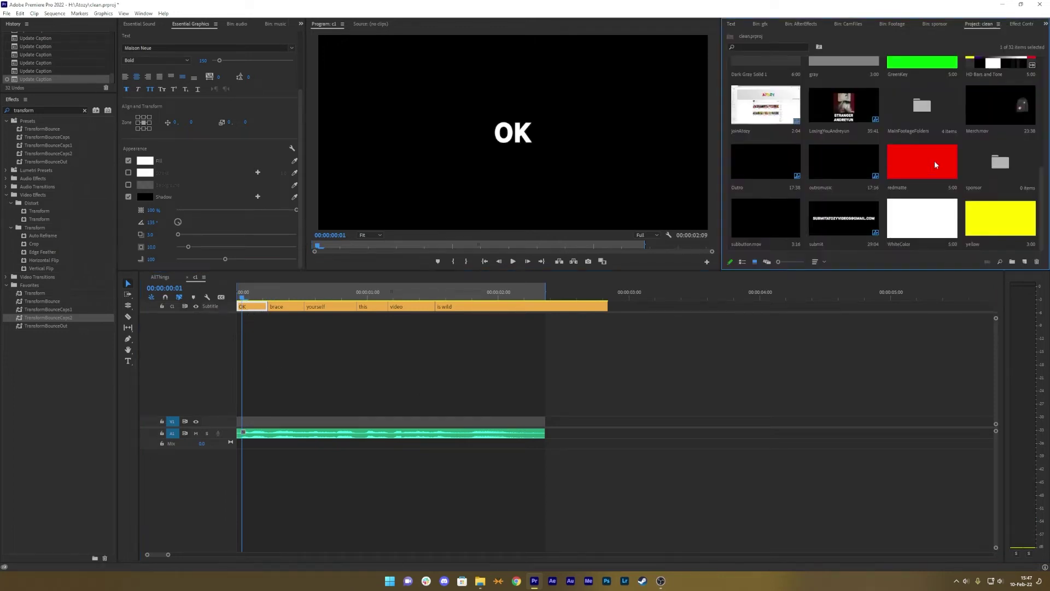
scroll(934, 160, up, 3)
drag(845, 219, 260, 399)
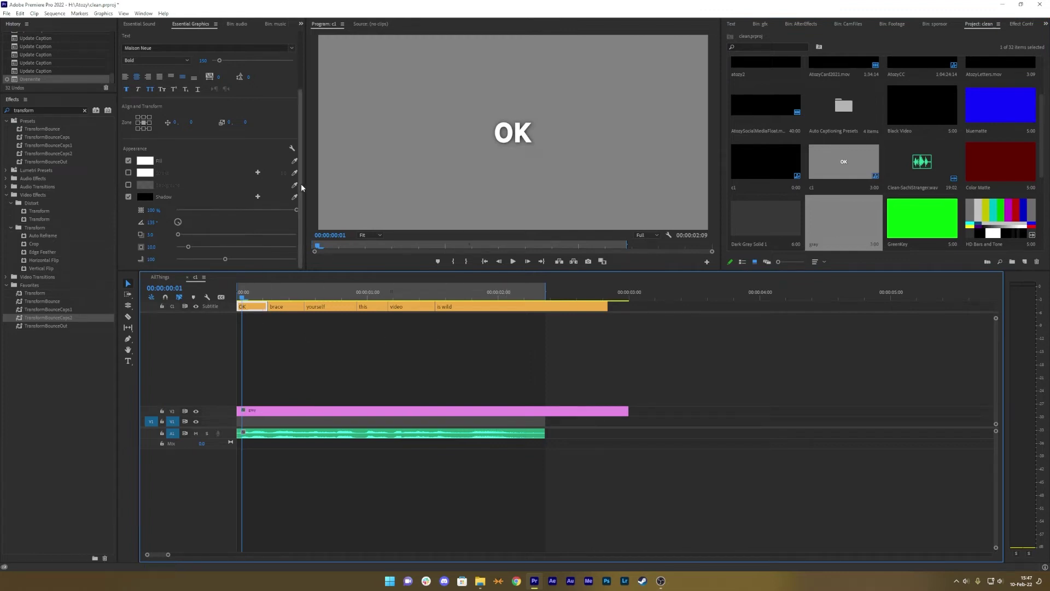
drag(188, 247, 216, 248)
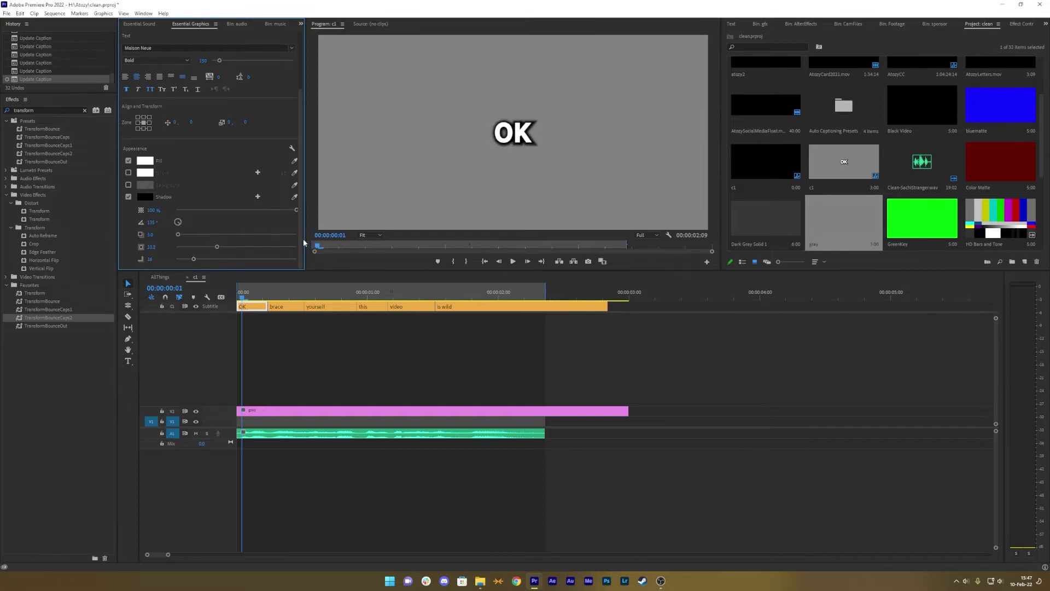
Try a black stroke on the caption text and turn it off again
click(128, 173)
click(145, 172)
click(625, 234)
mouse_move(276, 174)
mouse_down()
mouse_move(303, 130)
mouse_move(298, 221)
mouse_move(305, 141)
mouse_up()
click(128, 173)
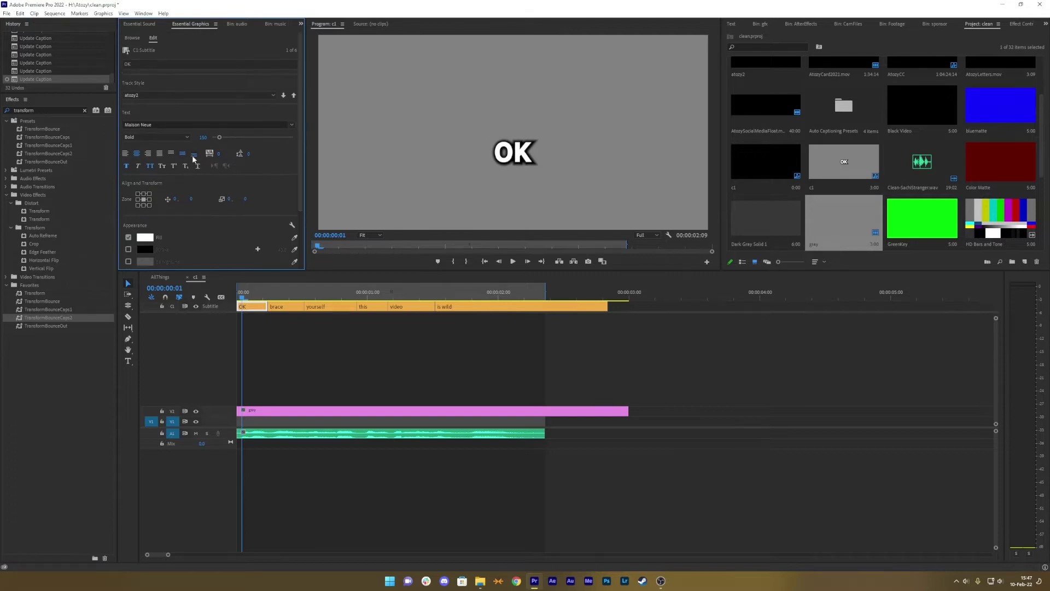
Try the top and bottom vertical text alignments and return the caption to centre alignment
click(170, 153)
click(194, 154)
click(182, 153)
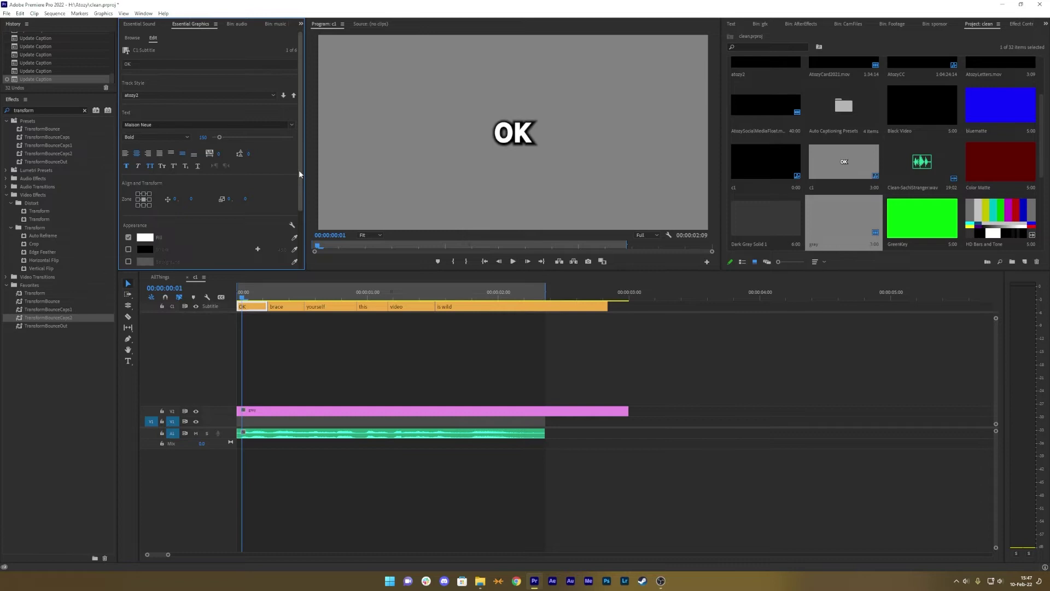
Push the caption's attributes to the style in the project and scrub over the first captions
click(295, 97)
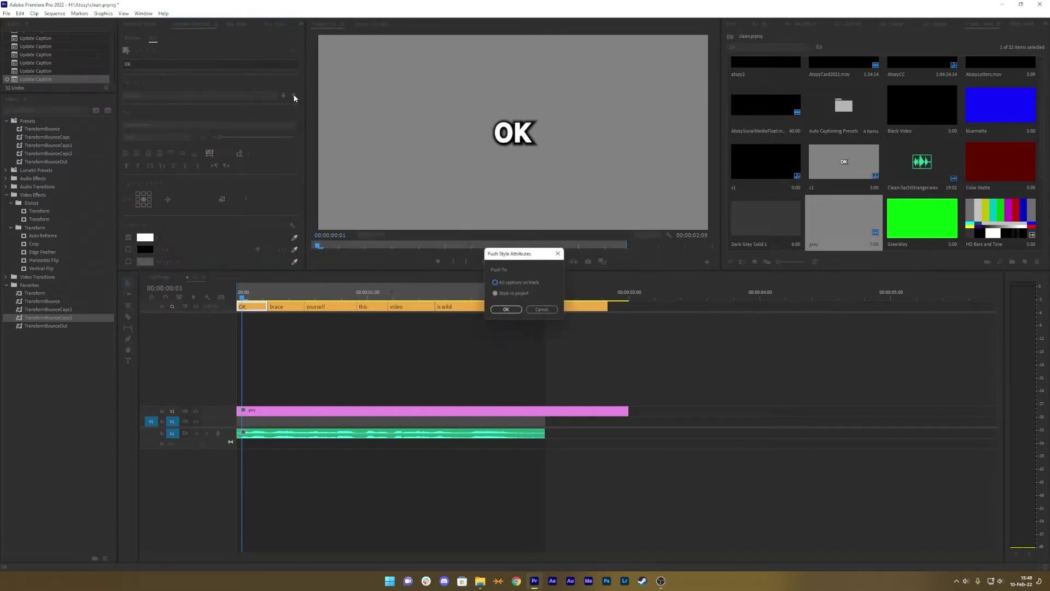
click(502, 295)
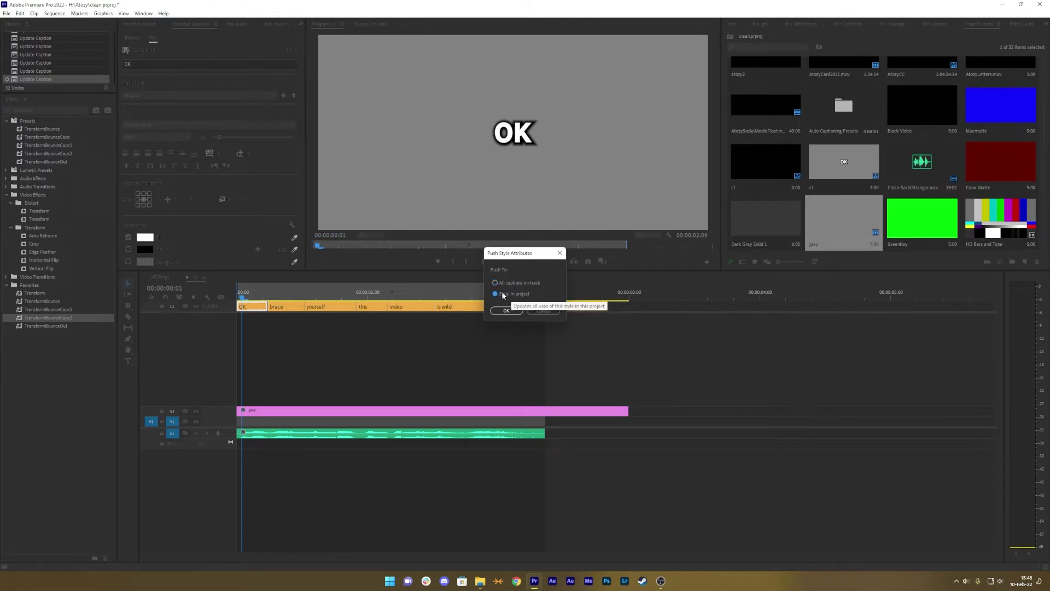
click(506, 310)
click(276, 296)
mouse_move(276, 296)
mouse_down()
mouse_move(496, 294)
mouse_move(239, 296)
mouse_move(258, 296)
mouse_up()
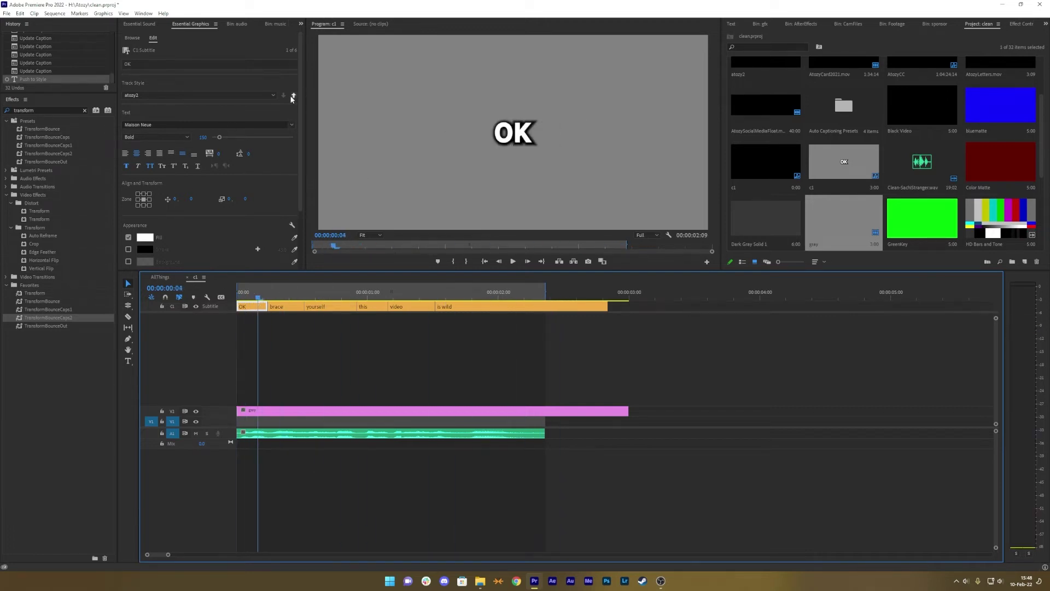
Try a caption font size of 200 and reset the caption to the saved atozy2 style
click(203, 137)
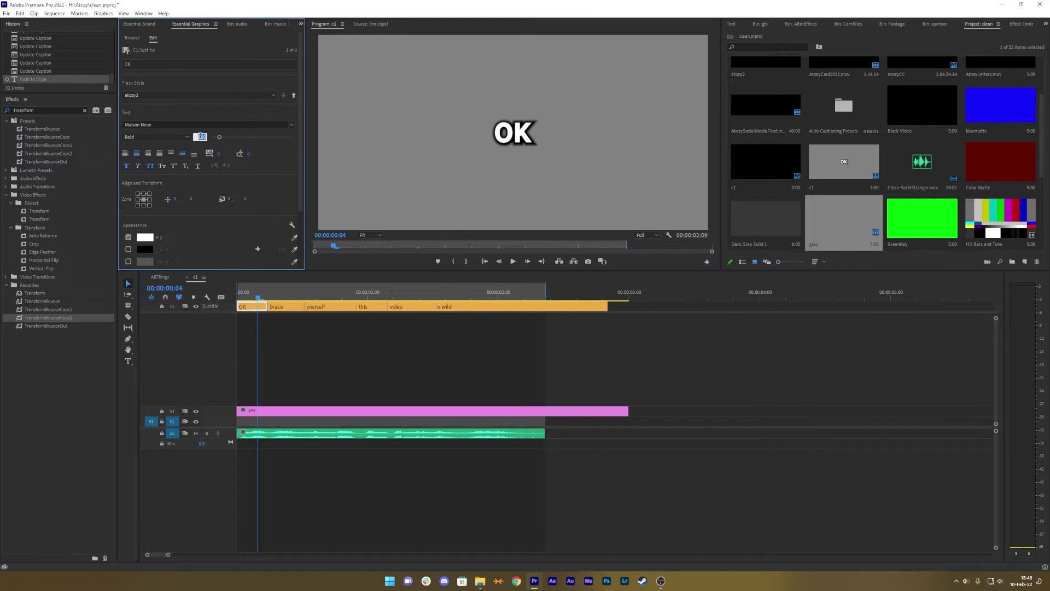
text(200)
key(Return)
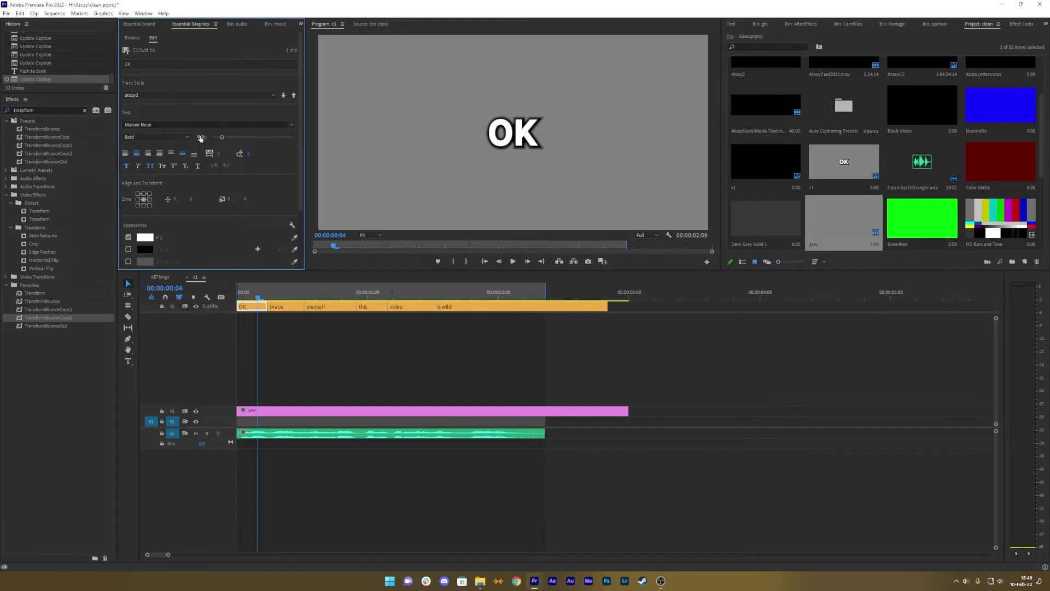
click(294, 95)
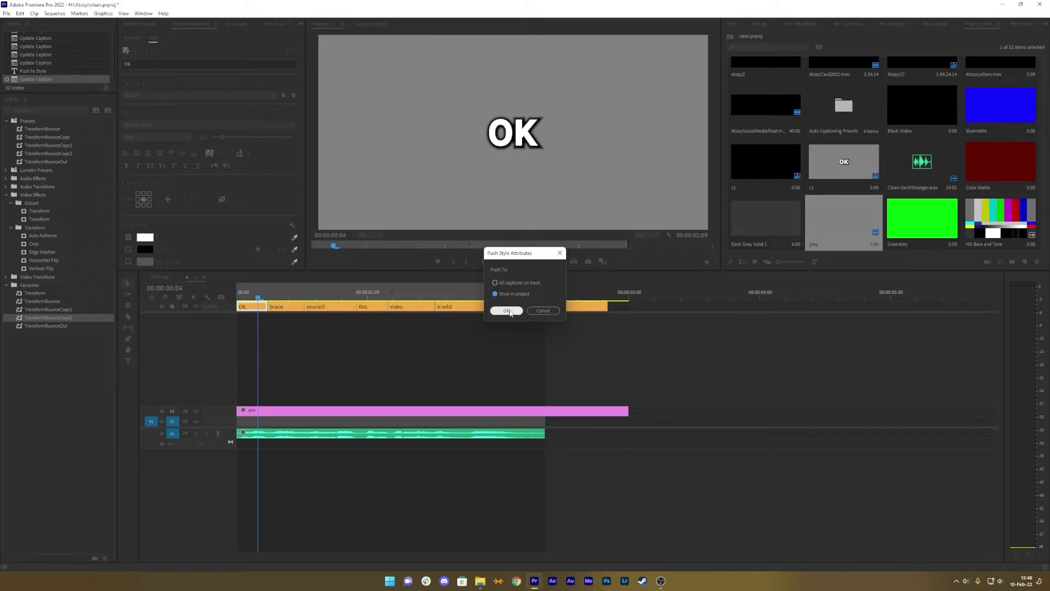
click(549, 310)
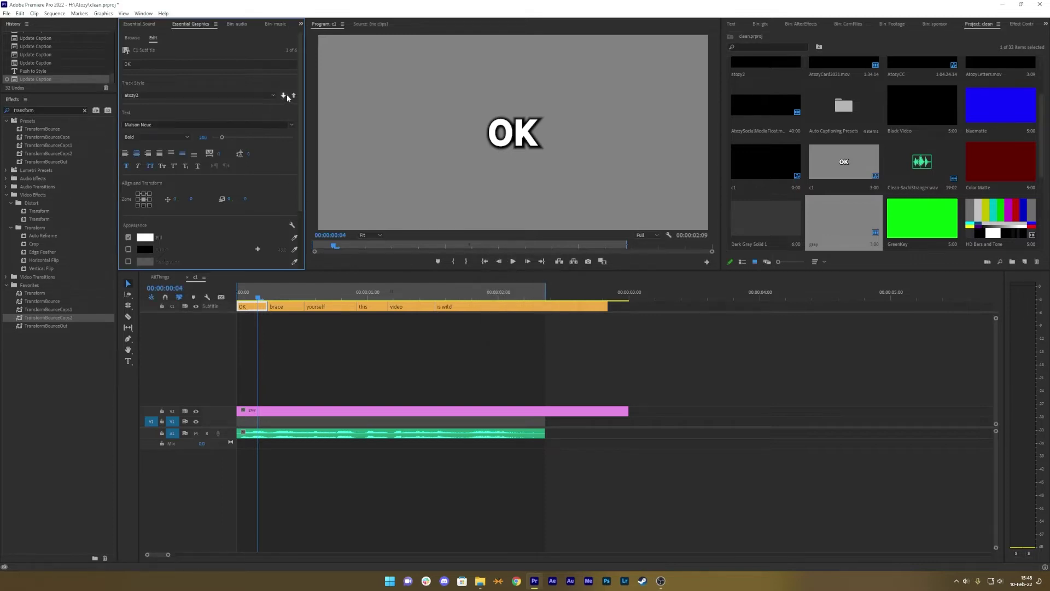
click(284, 96)
Apply the atozy track style to the captions and review its shadow settings
click(154, 96)
click(153, 125)
drag(257, 298, 238, 295)
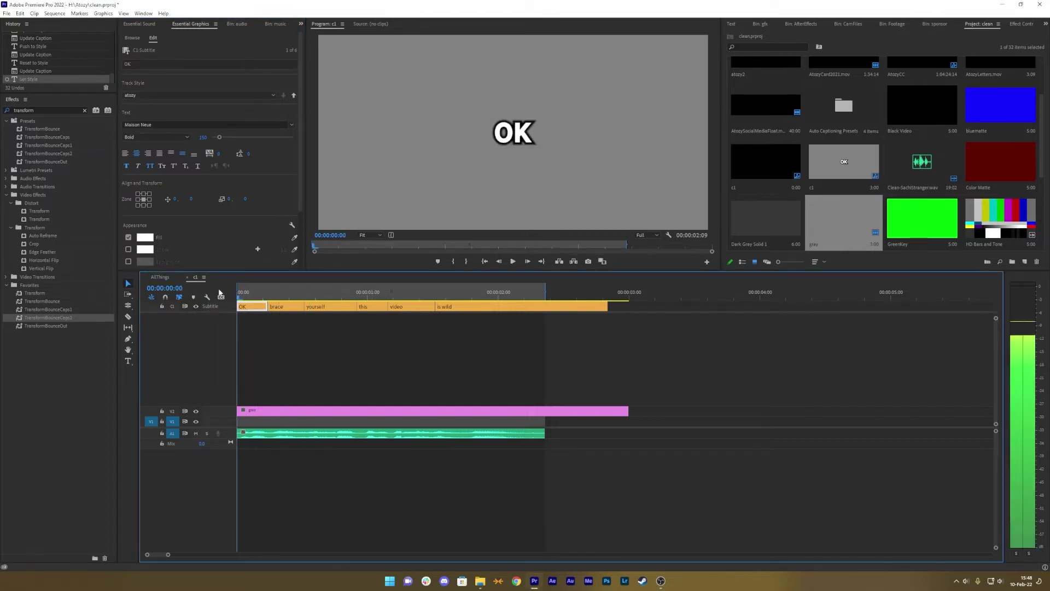
drag(299, 150, 307, 220)
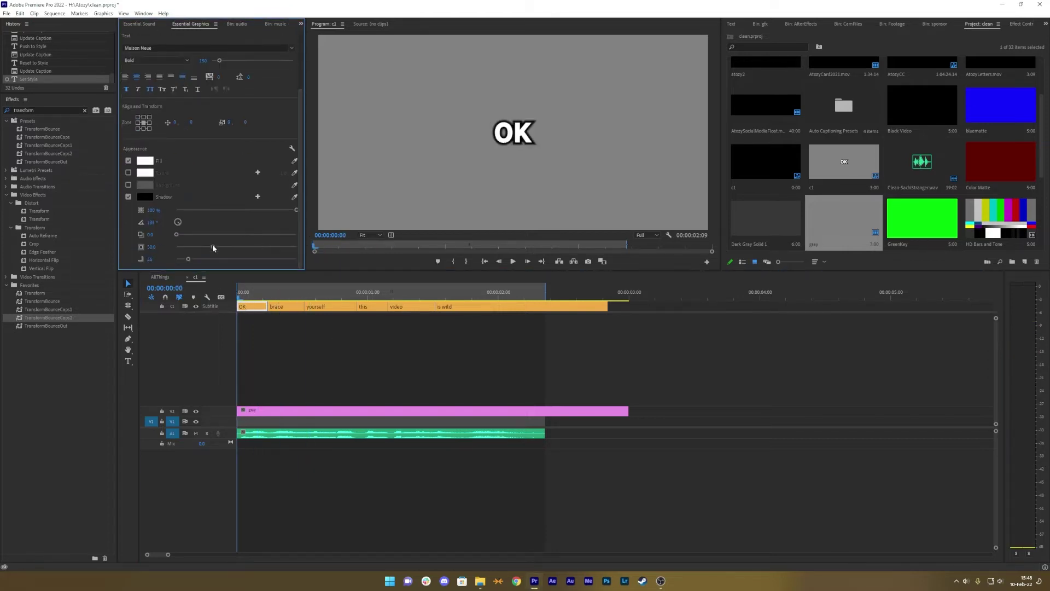
click(258, 306)
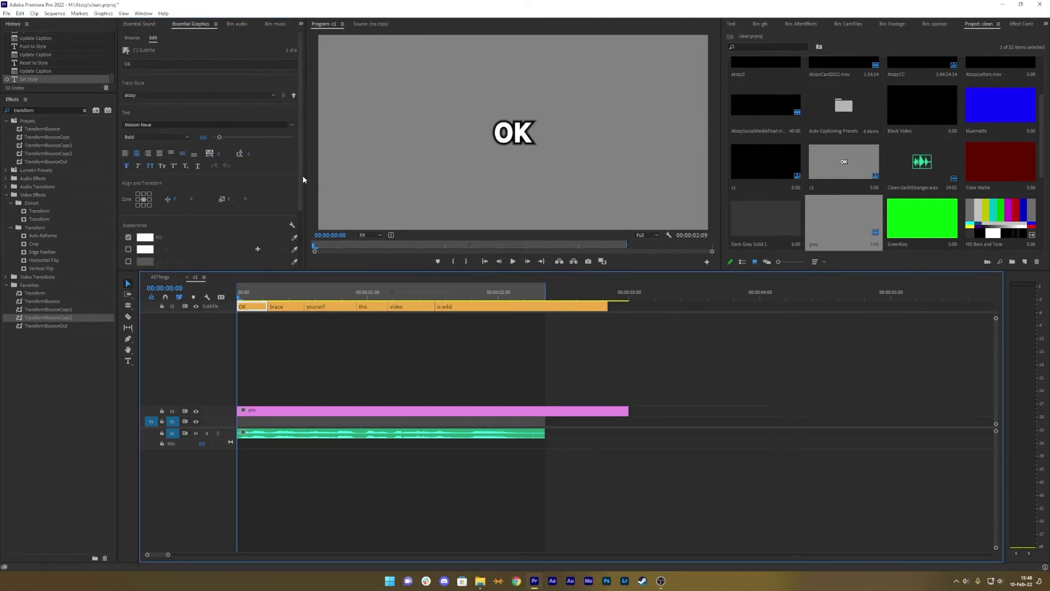
Play back the styled captions and delete the grey background clip from the c1 sequence
key(space)
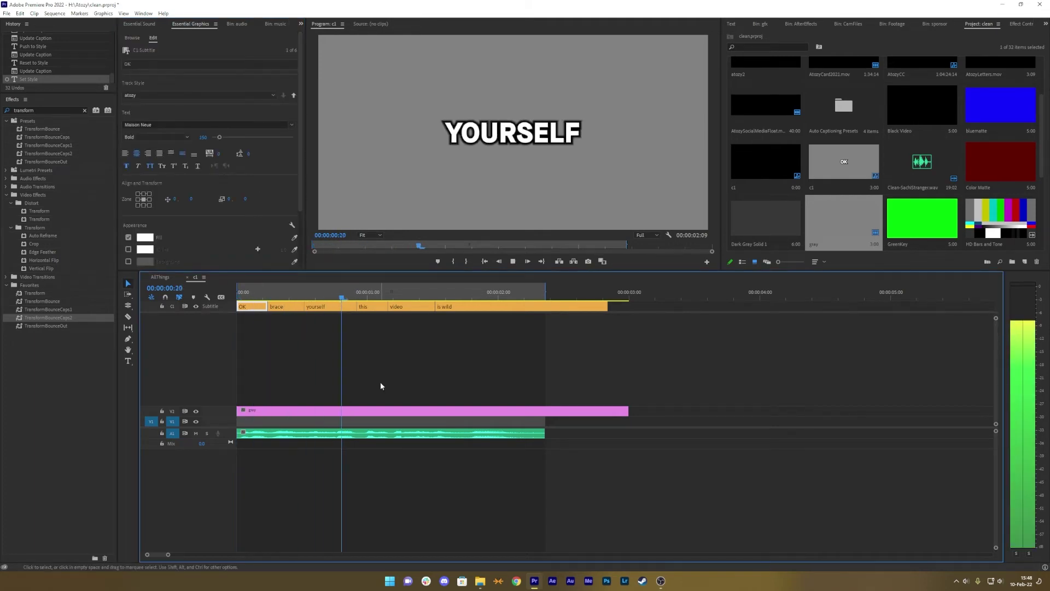
drag(584, 370, 608, 421)
key(Delete)
Set the first caption, OK, to a font size of 250 and play it back
click(295, 290)
drag(276, 286, 237, 290)
click(254, 306)
click(200, 137)
text(70)
key(Return)
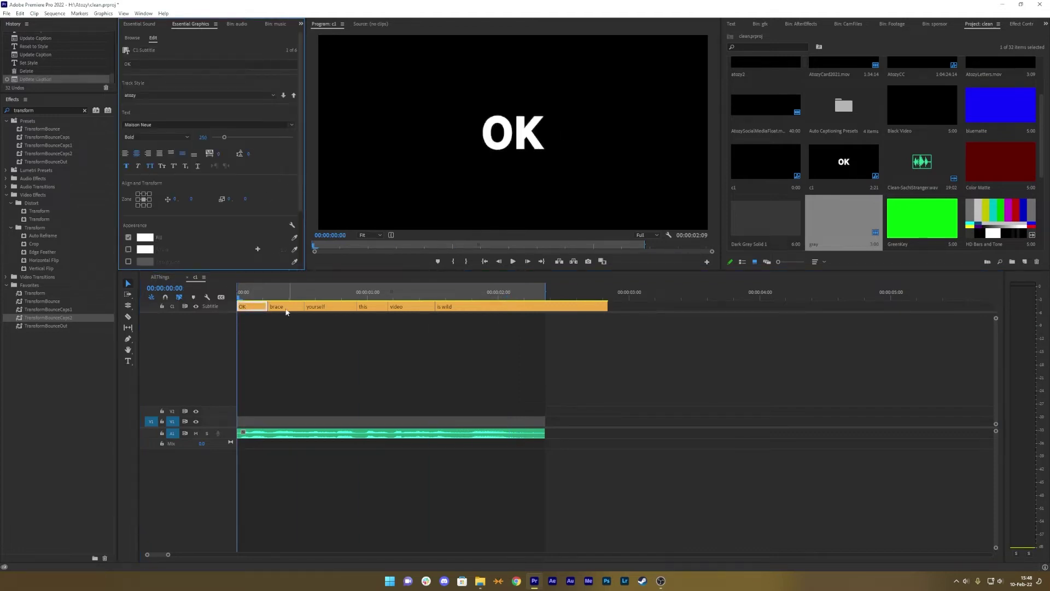
key(space)
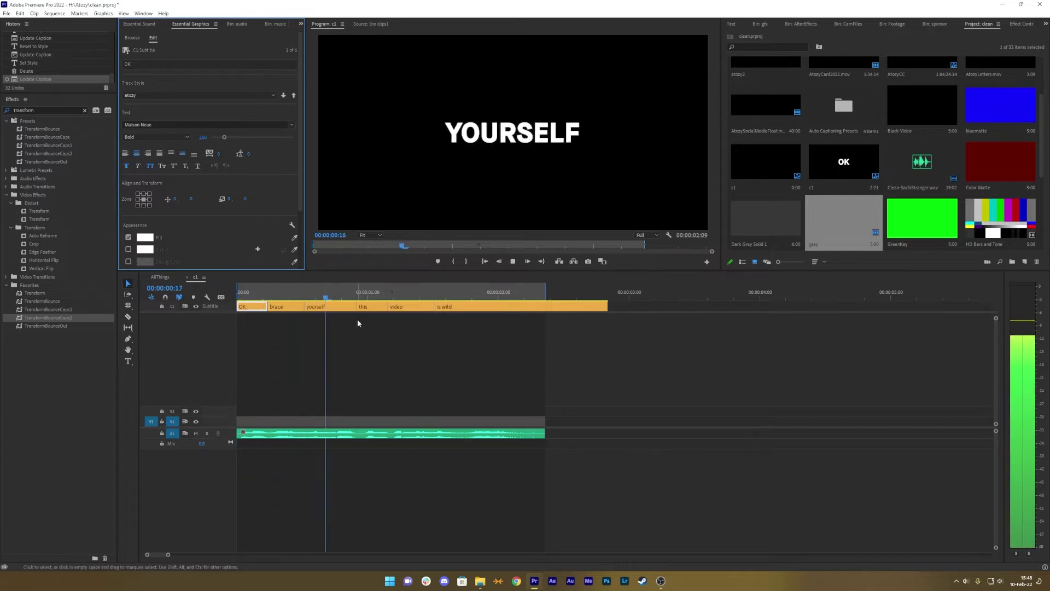
Set the font size of the "this", "video" and "is wild" captions to 200 together and preview them
click(380, 307)
shift+click(410, 307)
shift+click(473, 307)
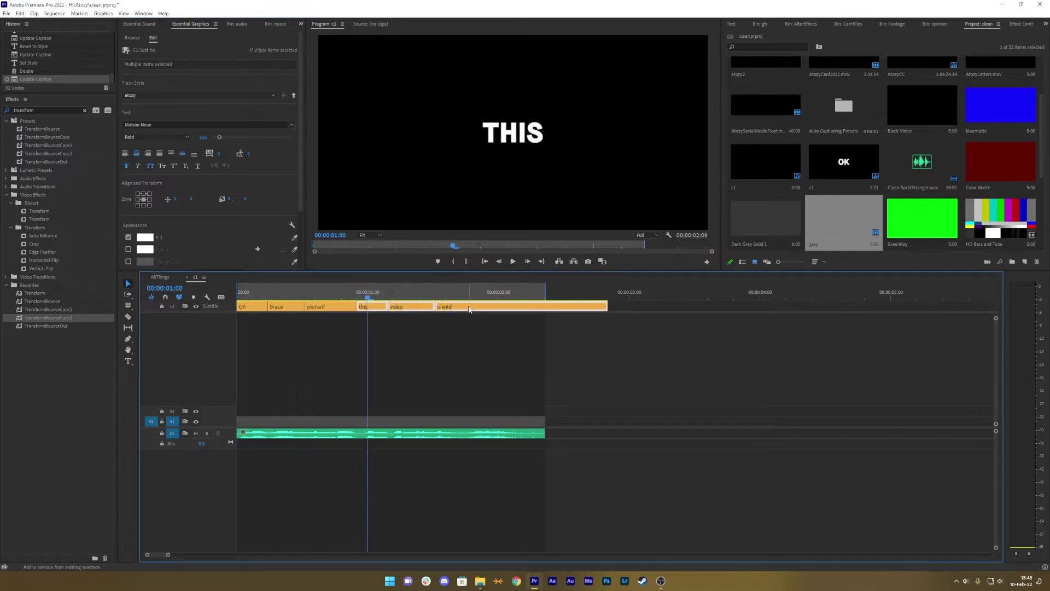
click(200, 137)
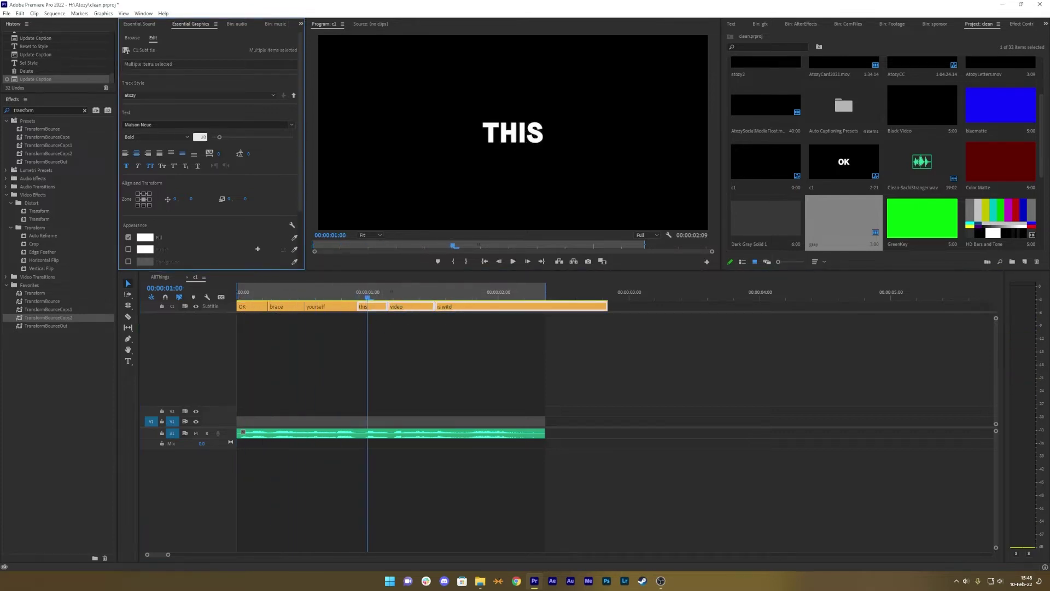
text(200)
key(Return)
key(space)
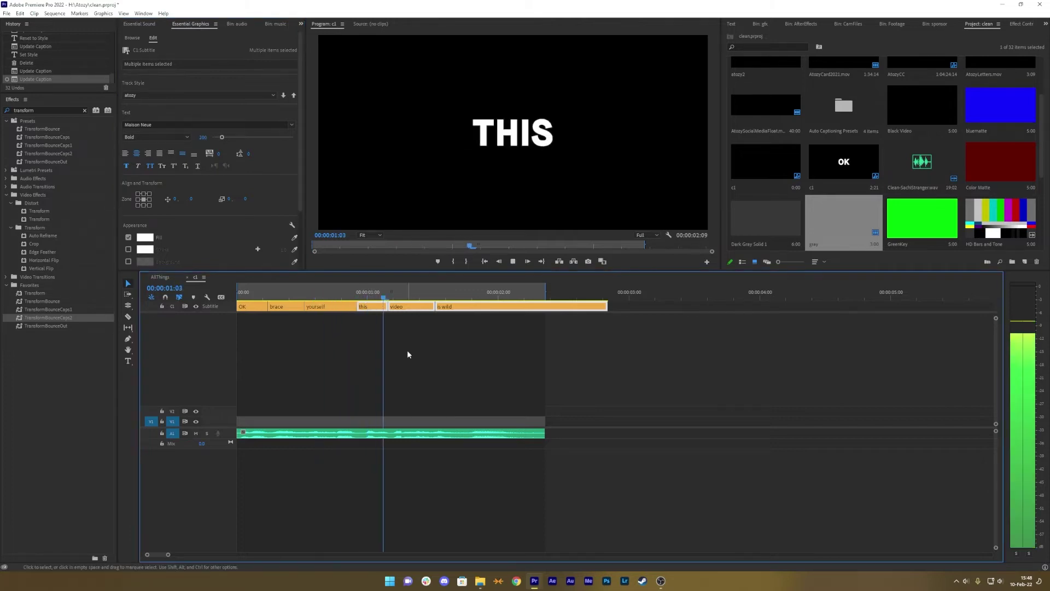
key(space)
click(454, 331)
Set the font size of the last caption, "is wild", to 250
click(465, 307)
drag(459, 296, 451, 297)
click(200, 137)
text(250)
key(Return)
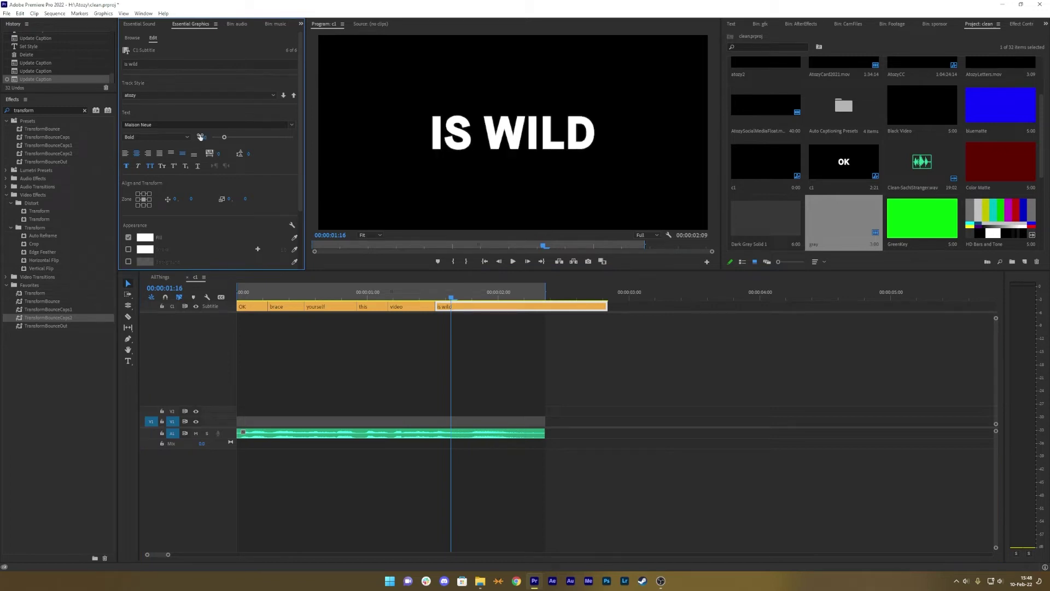
Try another font size on the "is wild" caption and undo the change
click(504, 143)
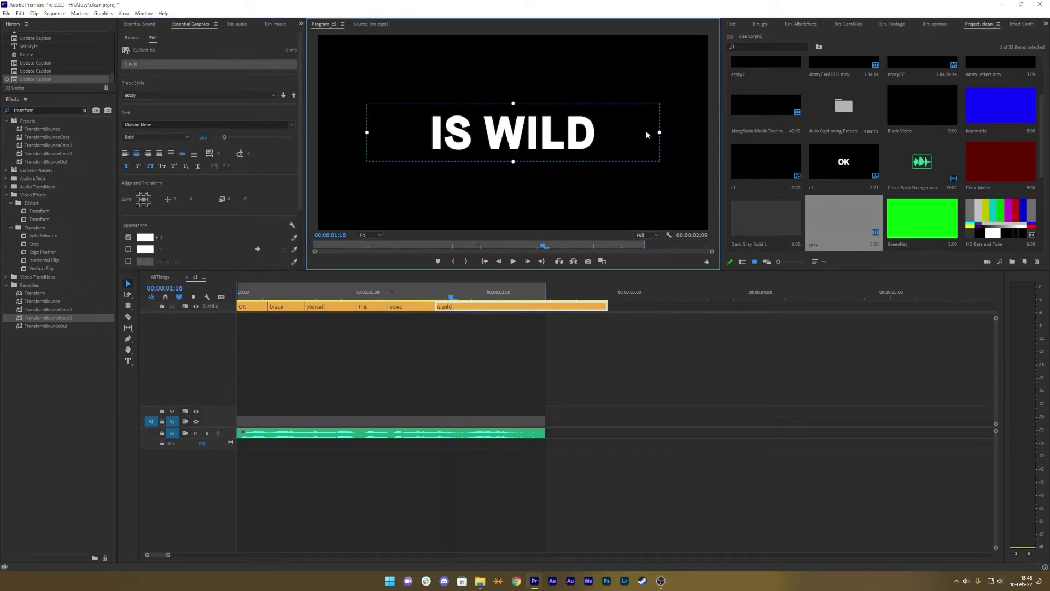
click(197, 139)
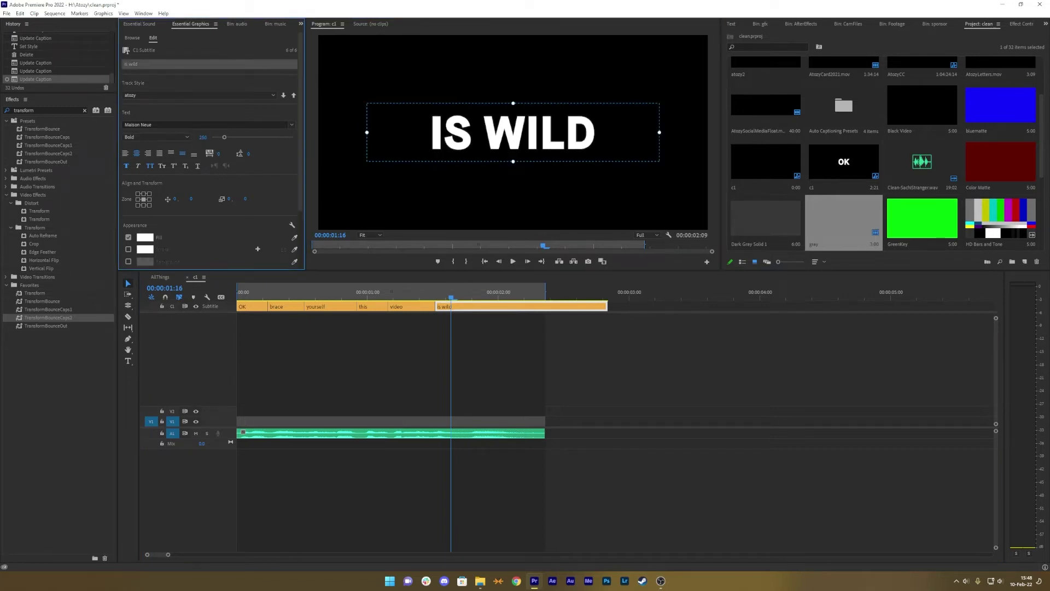
drag(203, 137, 225, 137)
key(ctrl+z)
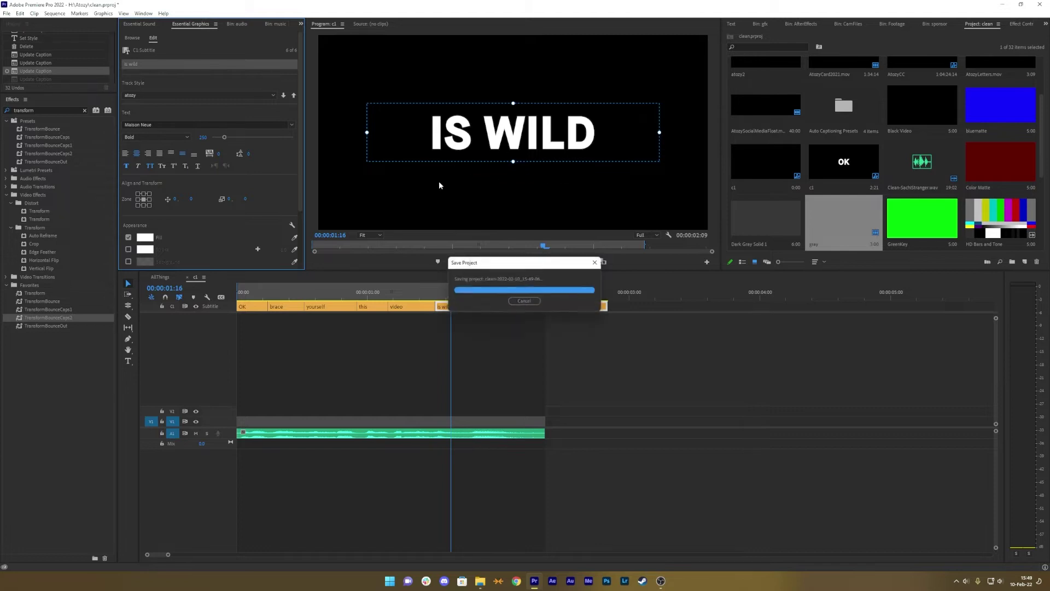
Play the c1 sequence from the beginning to review the resized captions
drag(452, 294, 229, 290)
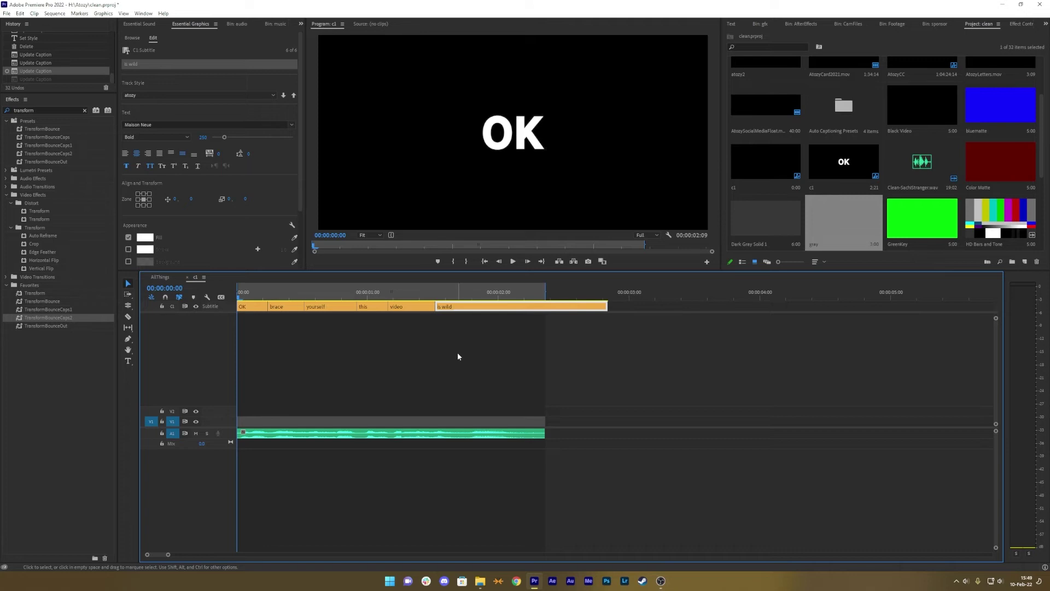
key(space)
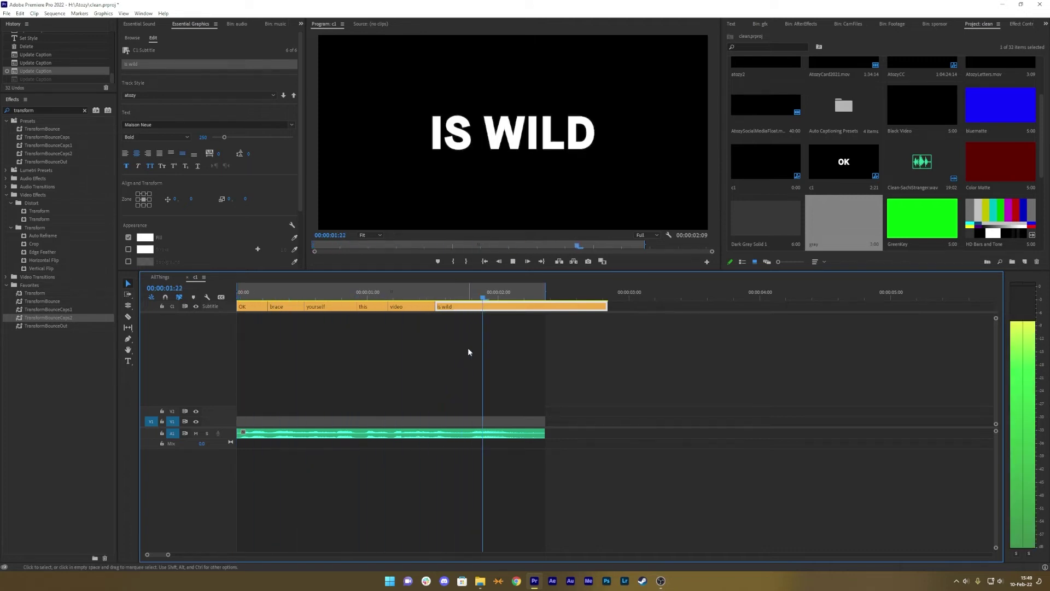
key(space)
key(Home)
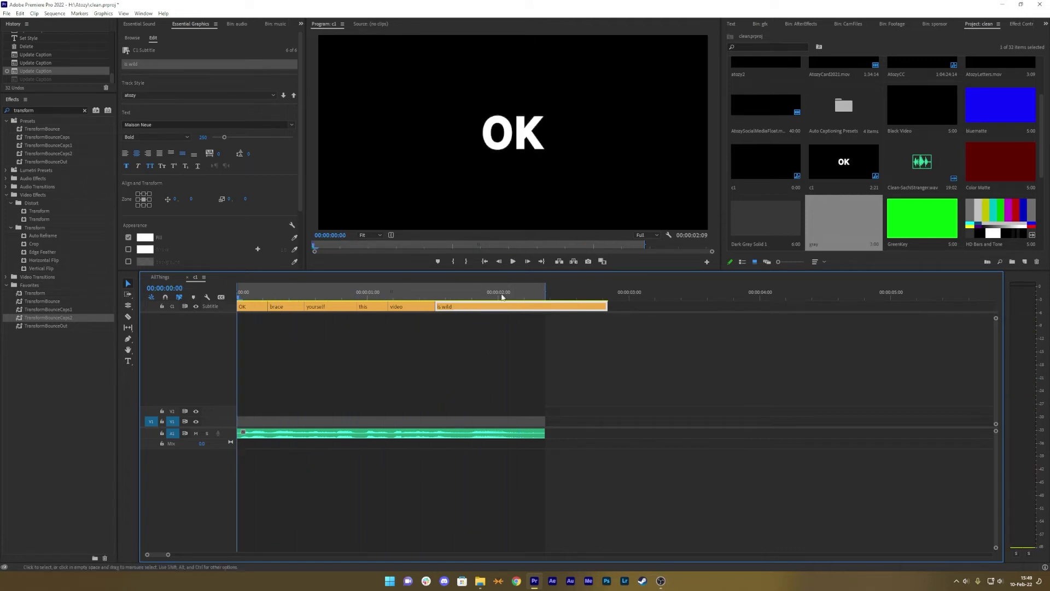
Close c1 and, in the AllThings sequence, split the nested c1 clip where the words BRACE and YOURSELF begin
click(187, 277)
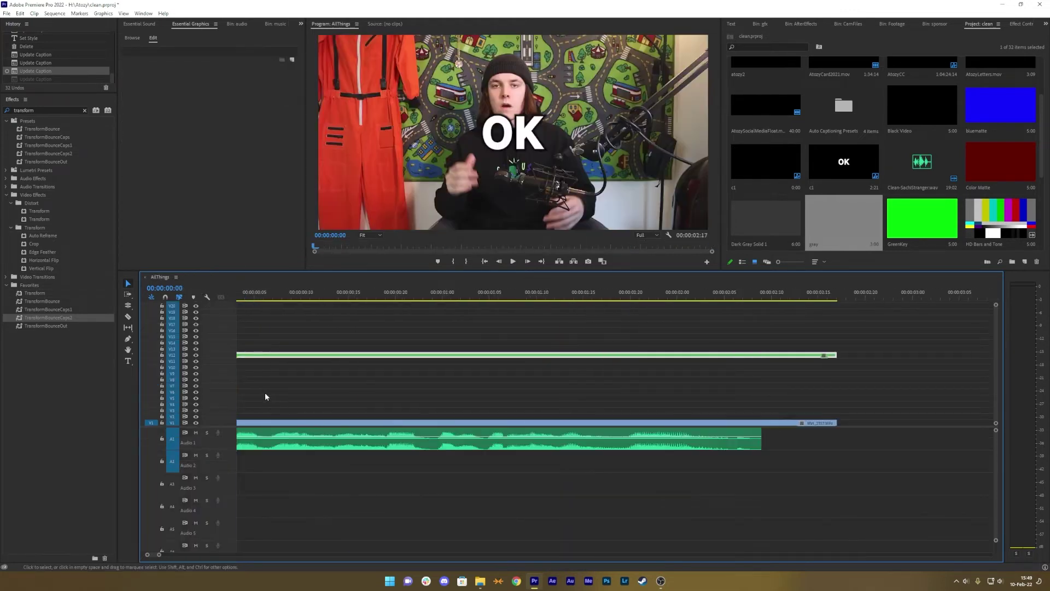
key(c)
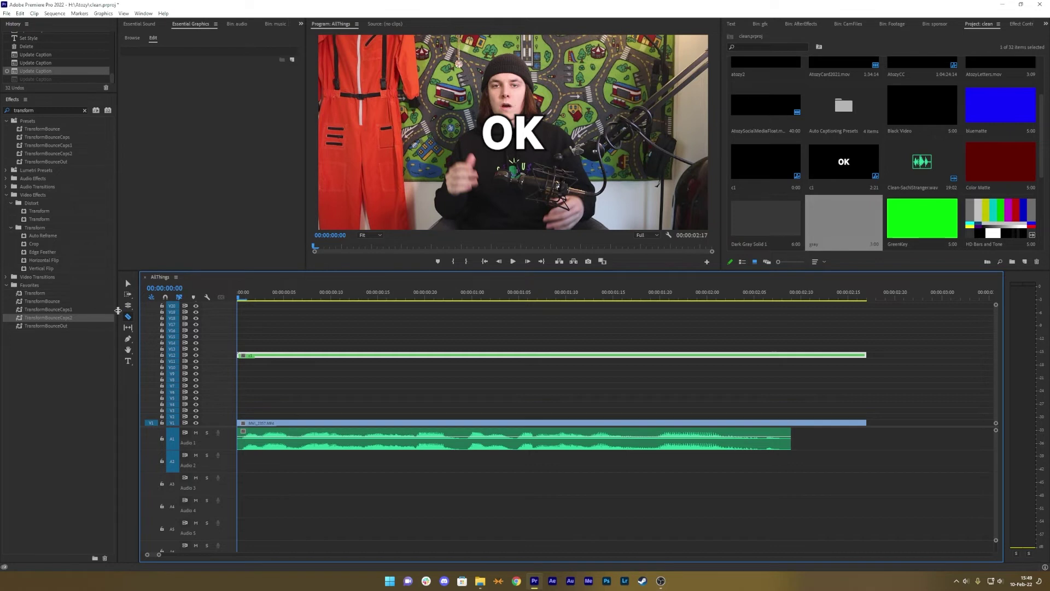
key(space)
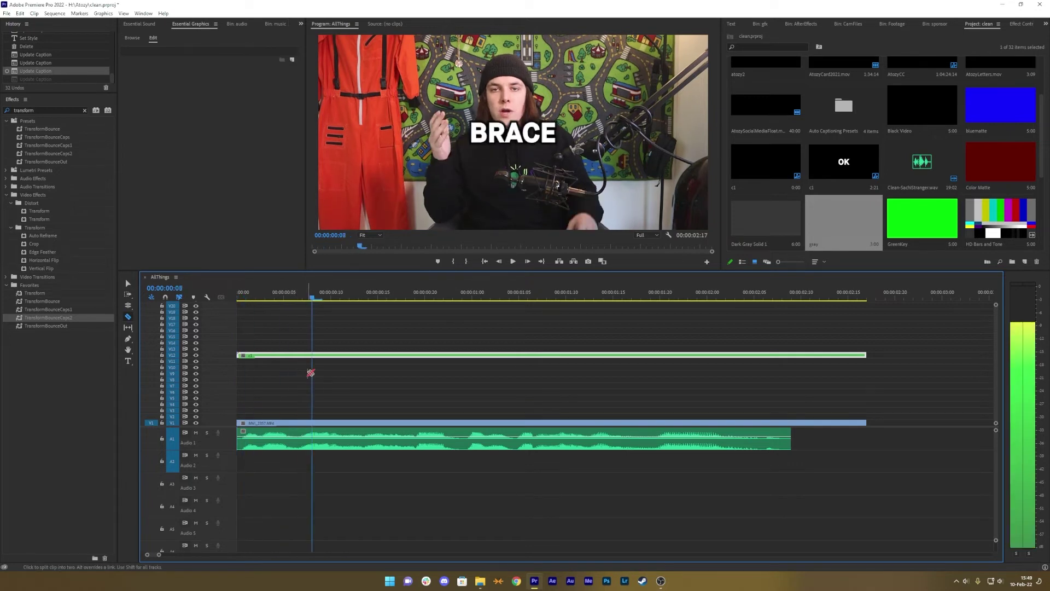
click(296, 355)
key(Left)
key(Left)
key(Left)
key(Left)
key(Right)
click(359, 355)
Split the nested c1 clip at 00:00:00:23, where the word THIS begins
key(Right)
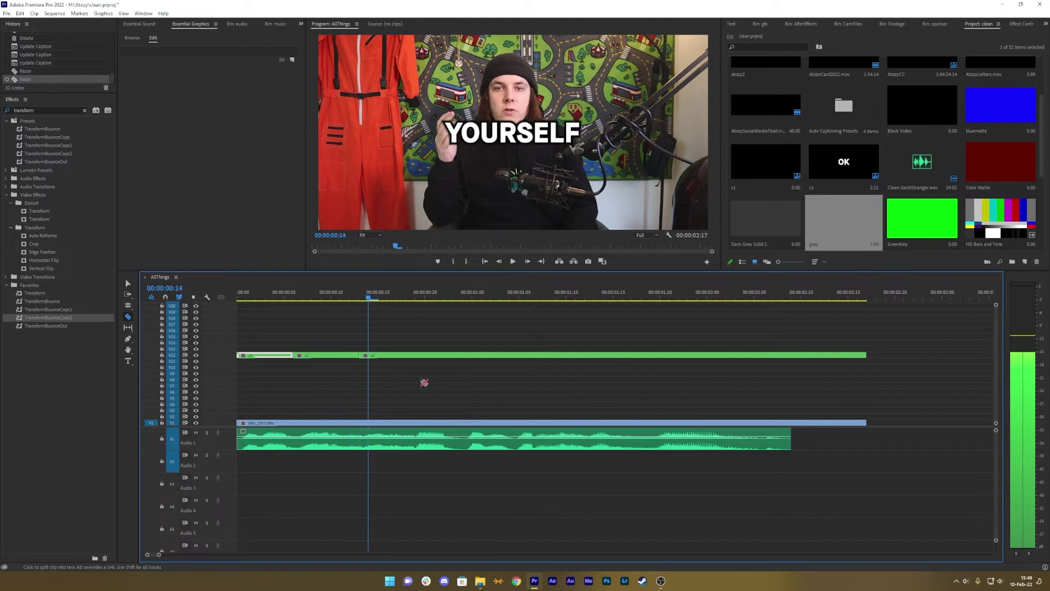
key(Right)
key(Right)
key(Right)
key(Right)
key(Right)
key(Right)
key(Right)
key(Right)
key(Right)
key(Left)
key(Left)
key(Right)
key(Right)
click(454, 355)
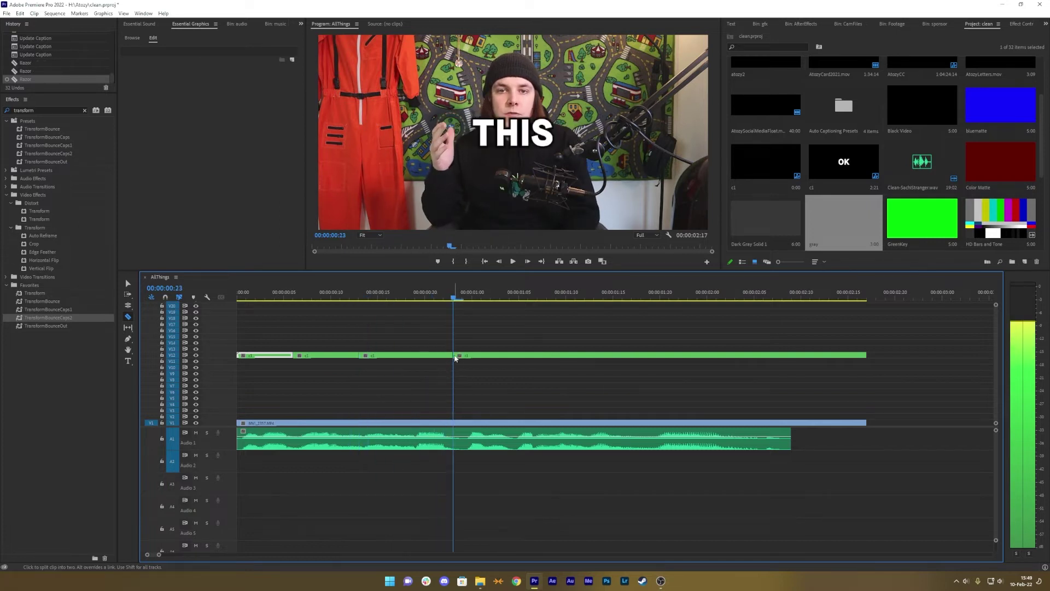
Split the nested c1 clip at the frame where the word VIDEO begins
key(Right)
key(Right)
key(Right)
key(Right)
key(Right)
key(Right)
key(Right)
key(Left)
key(Left)
key(Left)
key(Right)
click(514, 356)
Split the nested c1 clip at 00:00:01:13, where the words IS WILD begin
key(Right)
key(Right)
key(Right)
key(Right)
key(Right)
key(Right)
key(Right)
key(Right)
key(Right)
click(595, 356)
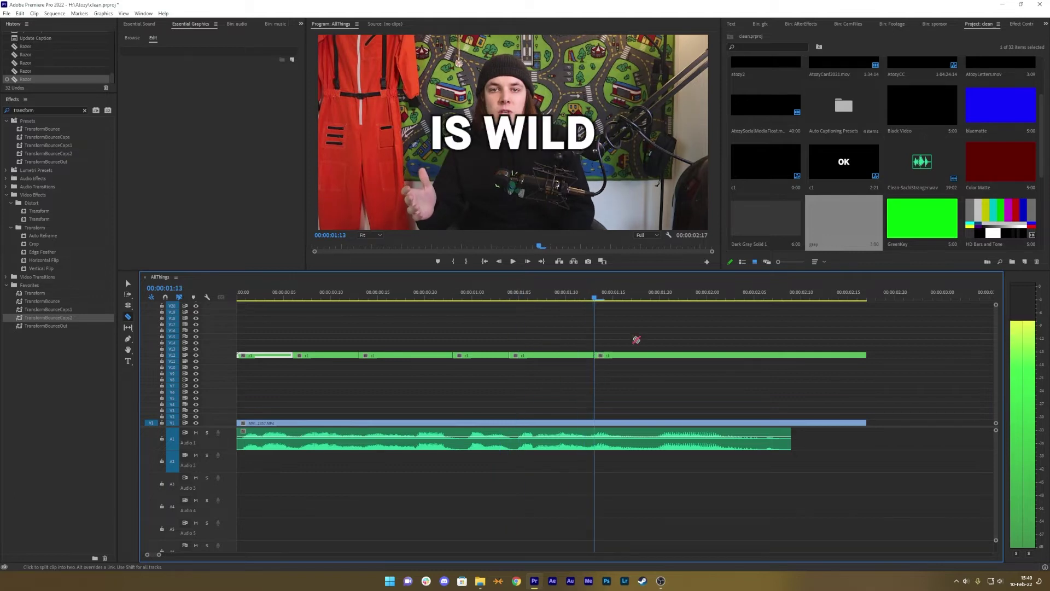
Select all the cut caption clips and play the AllThings sequence from the start to check the splits
key(v)
drag(705, 333, 263, 372)
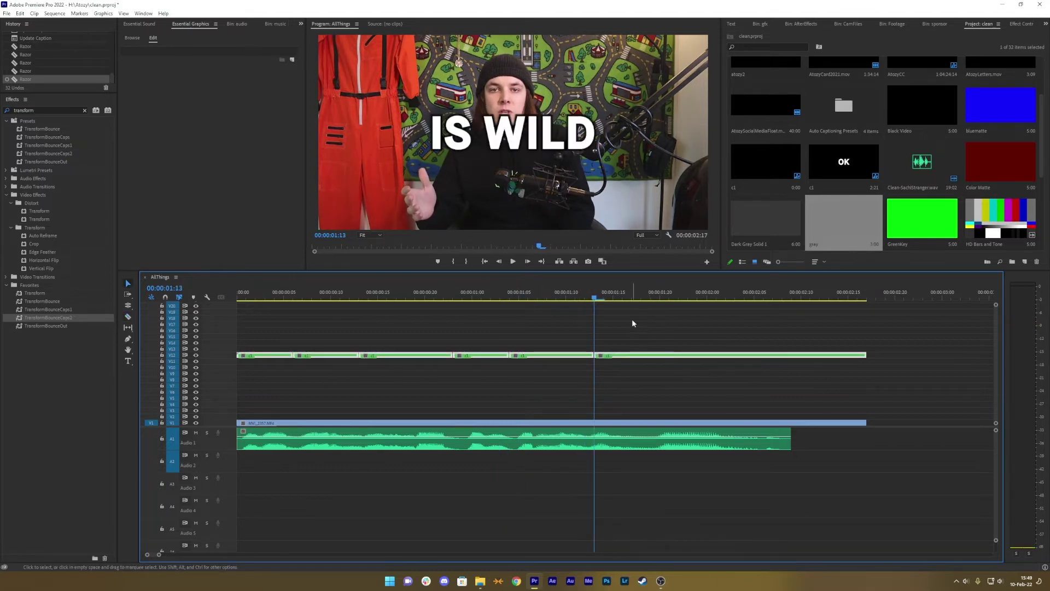
key(Home)
key(space)
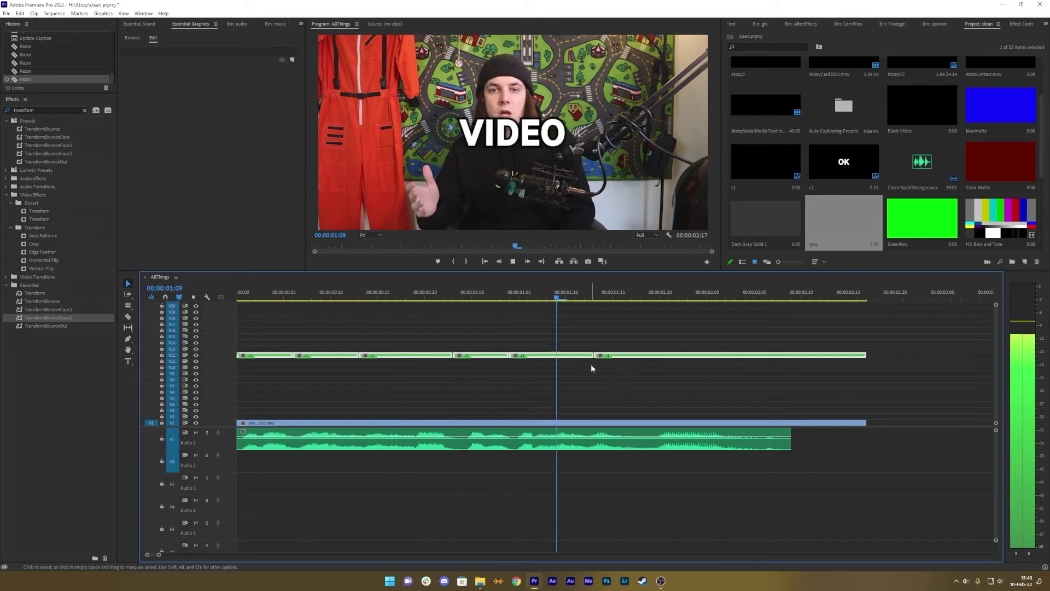
key(space)
Show the effect settings of the first caption clip, OK, and apply the Distort Transform effect to it
drag(721, 297, 265, 297)
click(261, 357)
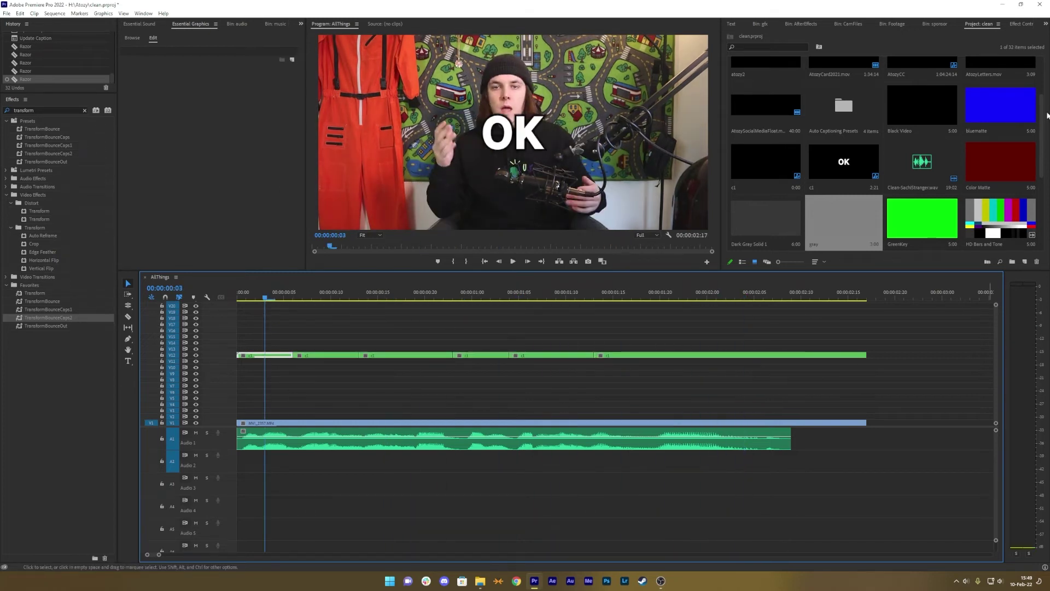
click(1045, 24)
click(1029, 99)
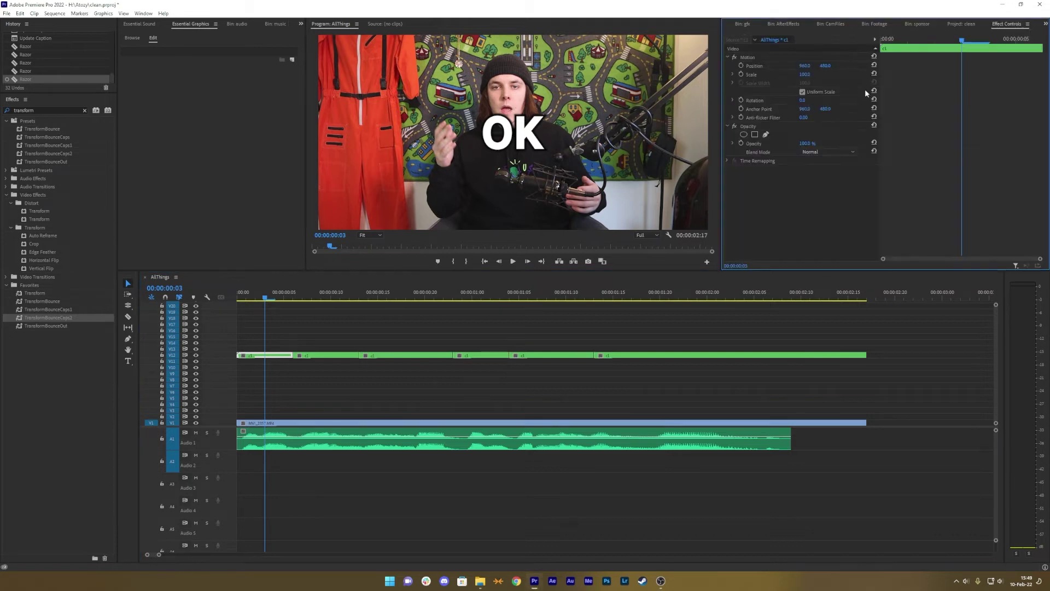
click(58, 116)
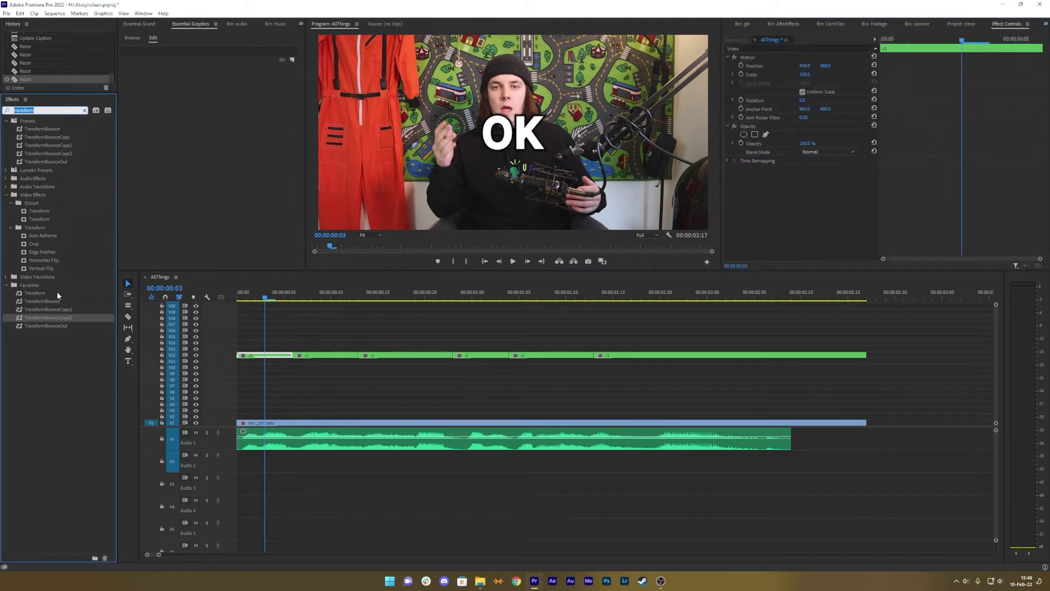
drag(33, 219, 268, 356)
Add Transform Scale keyframes to the OK clip at frames 0, 3 and 5
key(Home)
click(741, 212)
scroll(280, 399, up, 3)
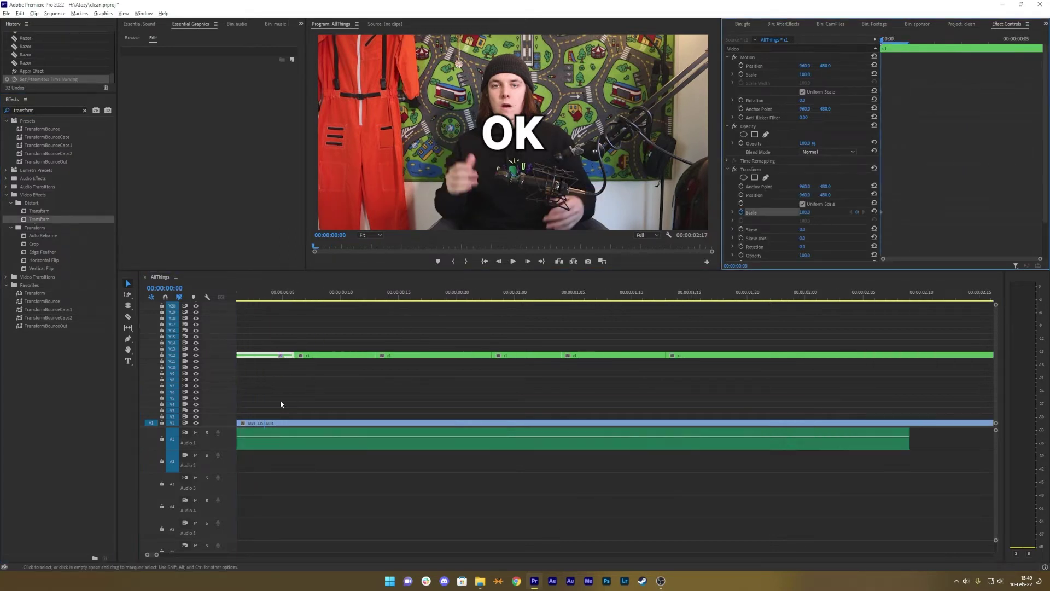
key(Right)
key(Right)
key(Right)
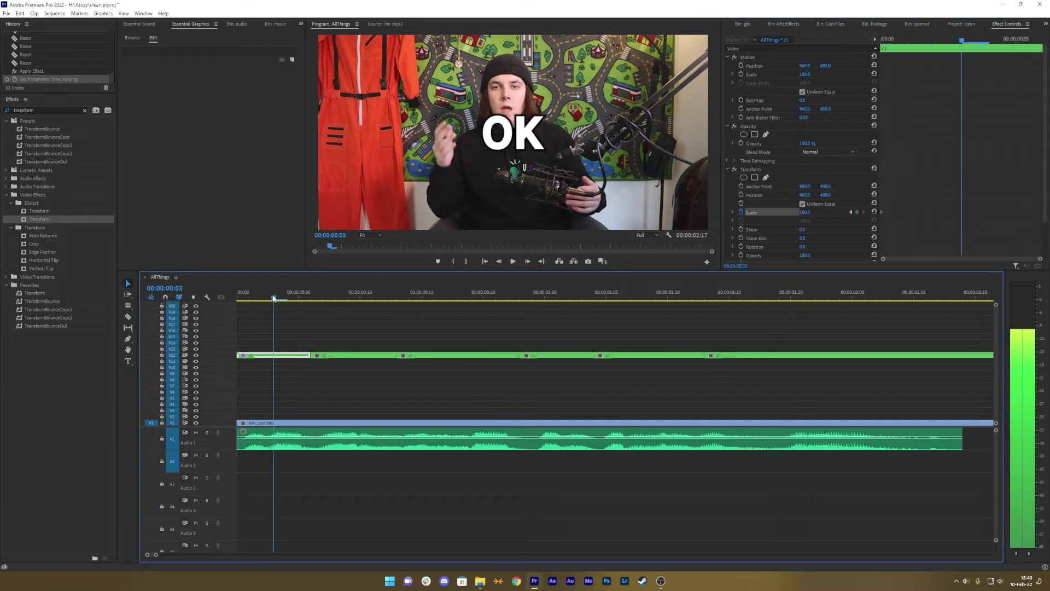
click(857, 211)
drag(281, 297, 299, 301)
click(857, 212)
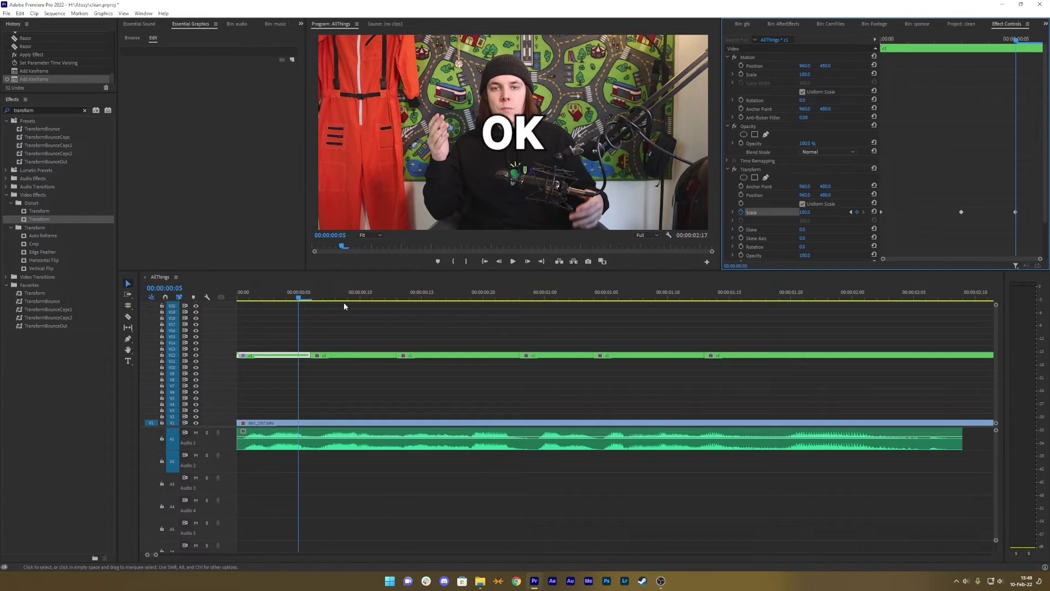
Add another Transform Scale keyframe at 00:00:01:03 and set its value to 105
click(581, 295)
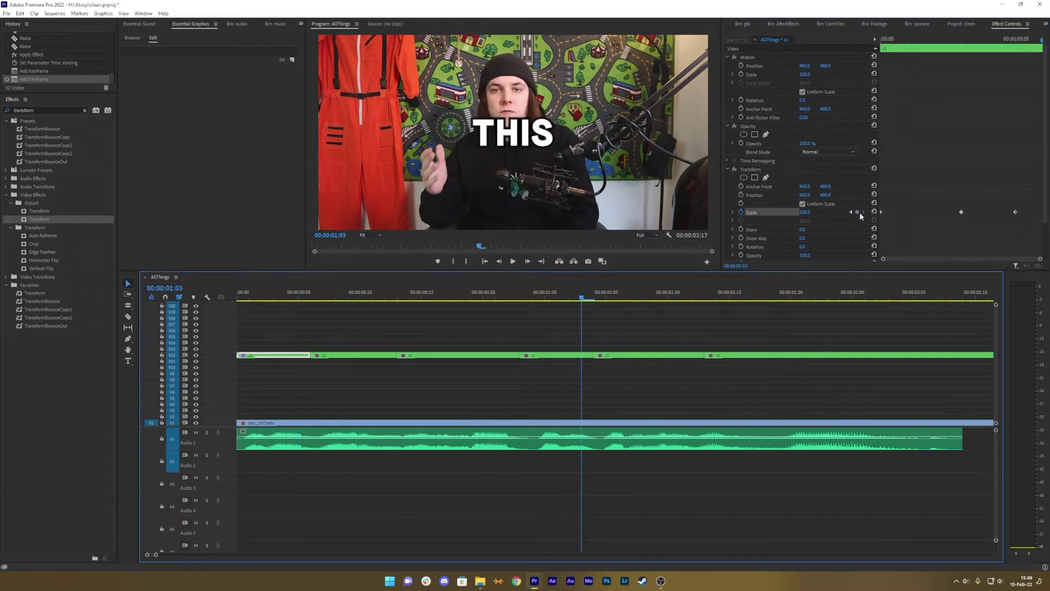
click(857, 212)
drag(601, 294, 545, 294)
click(811, 212)
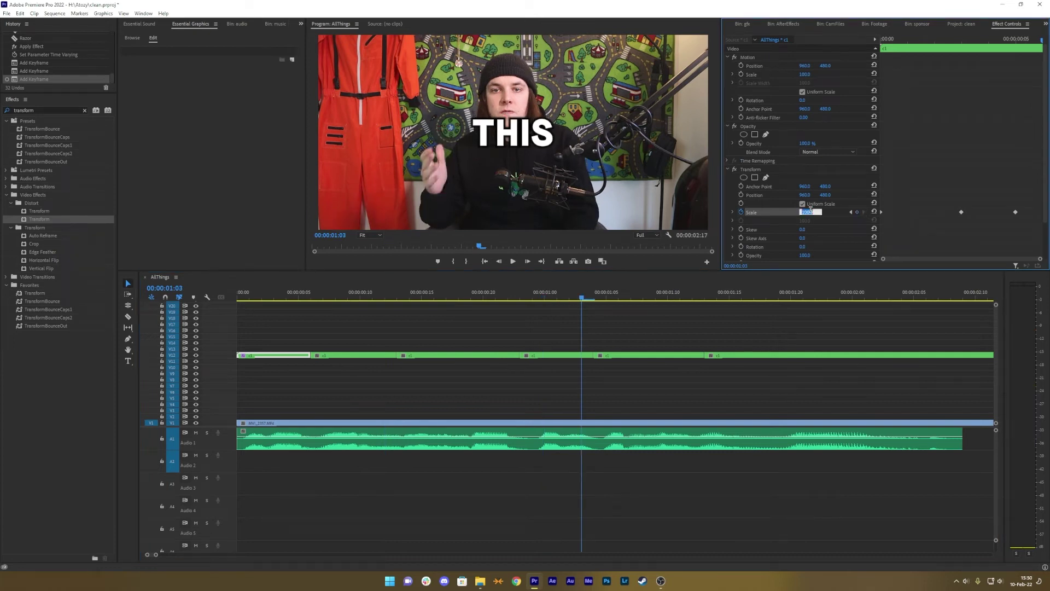
text(105)
key(Return)
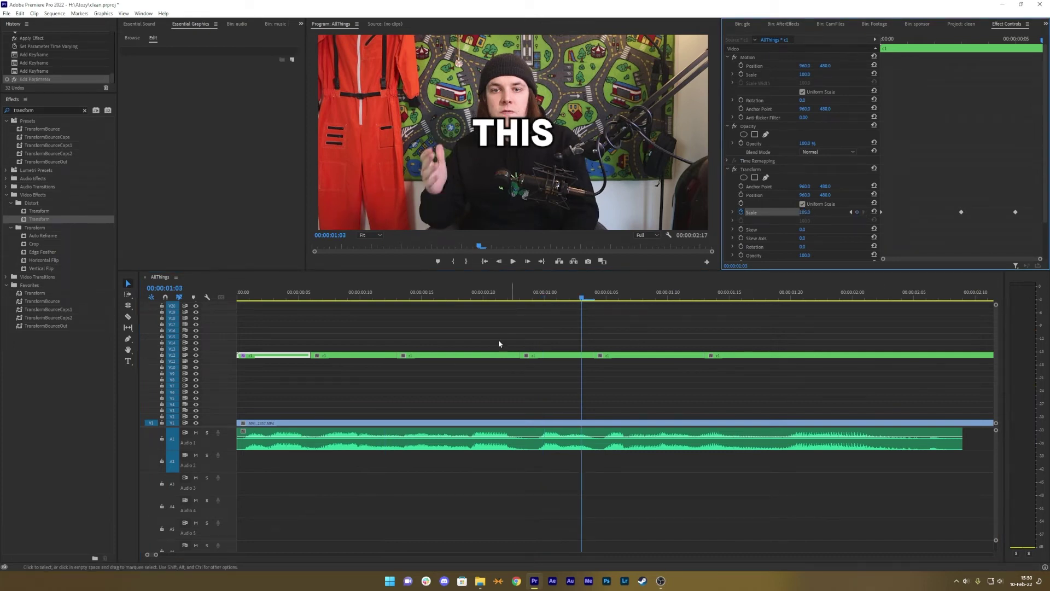
Set the OK clip's Transform Scale to 120 at the frame 3 keyframe and 70 at the first keyframe
click(850, 212)
click(851, 212)
click(810, 211)
text(120)
key(Return)
click(851, 212)
click(810, 212)
text(70)
key(Return)
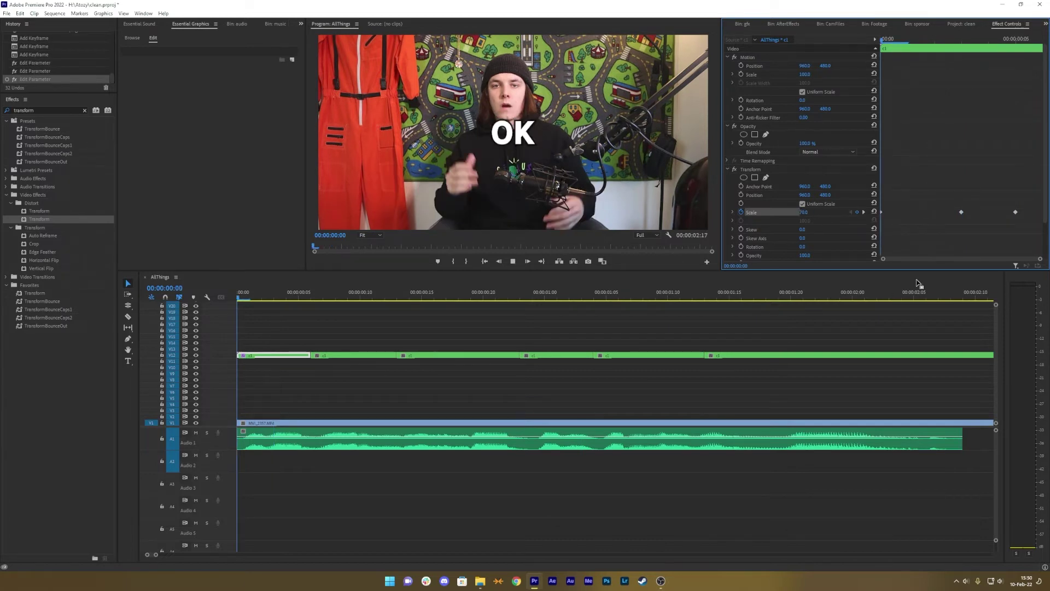
Move the second Scale keyframe to frame 2 and the third to frame 3, and play back the bounce
click(263, 296)
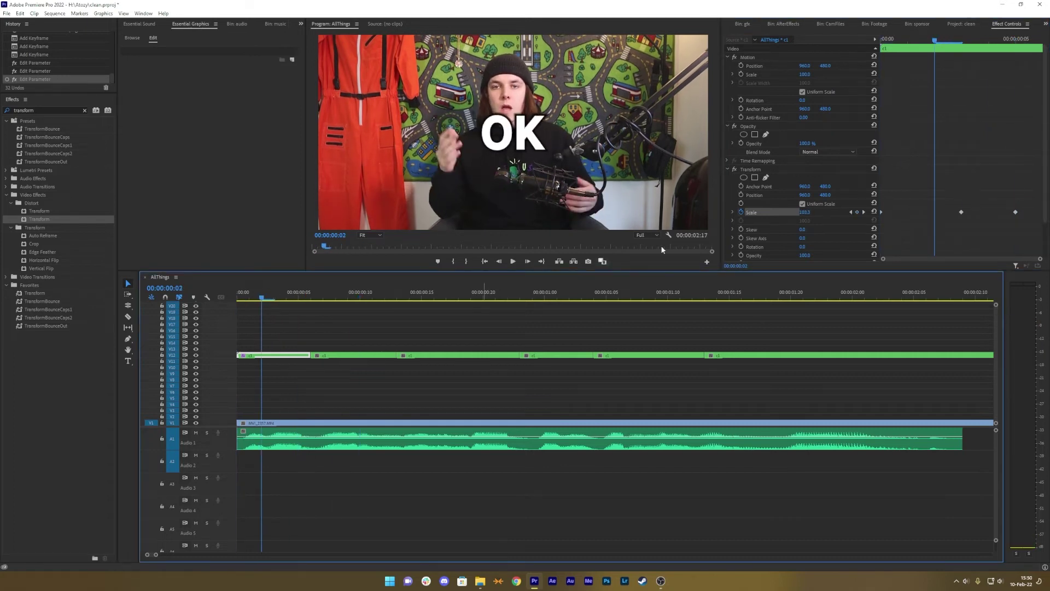
drag(963, 213, 936, 214)
click(980, 43)
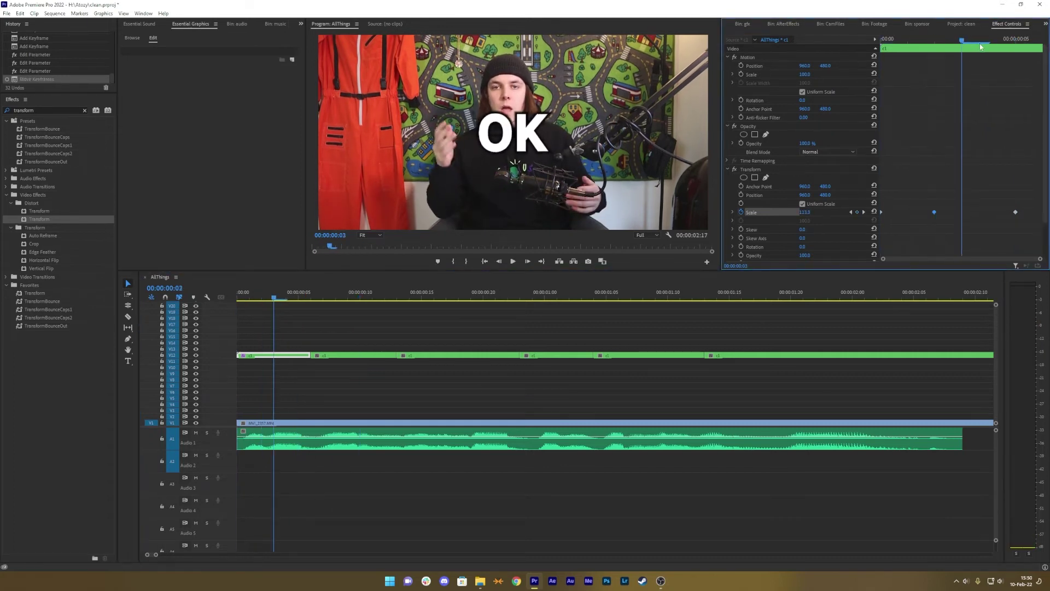
drag(1016, 214, 968, 212)
key(space)
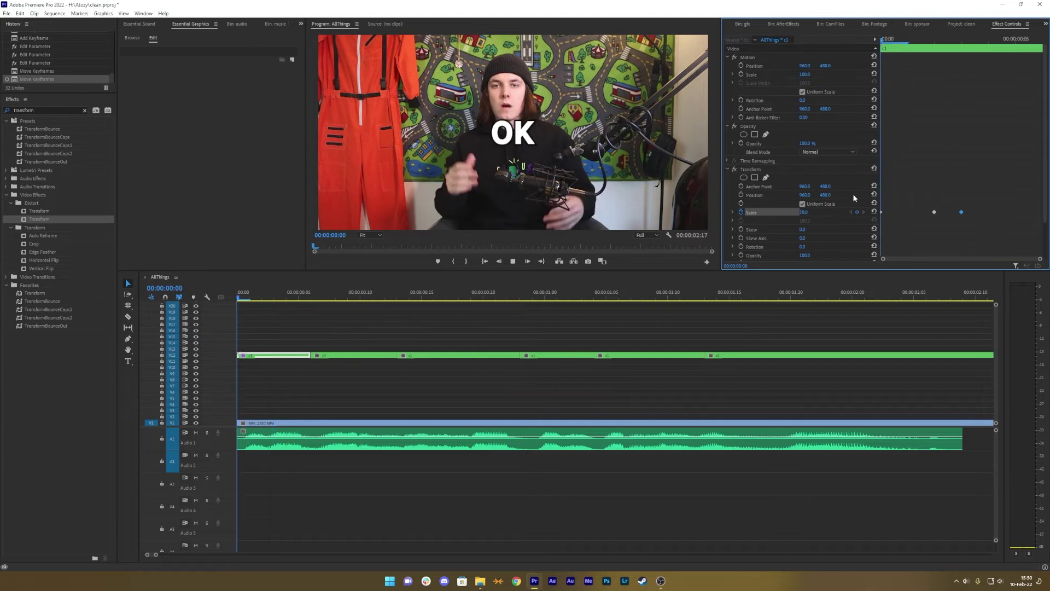
drag(263, 296, 231, 291)
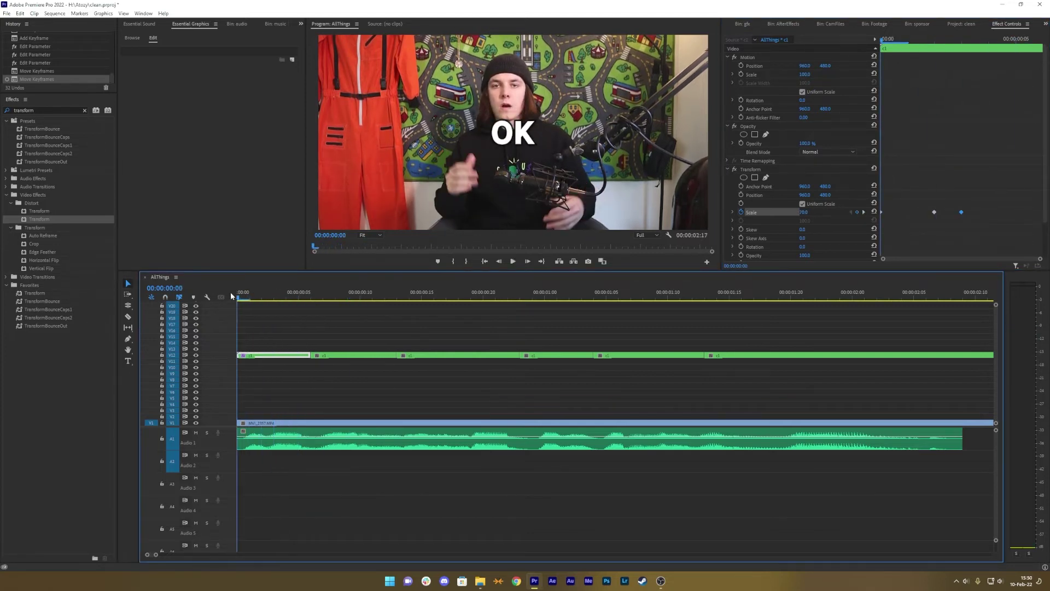
Set the OK clip's Transform Shutter Angle to 360 and replay the opening captions to check the motion blur
scroll(962, 174, down, 2)
click(809, 230)
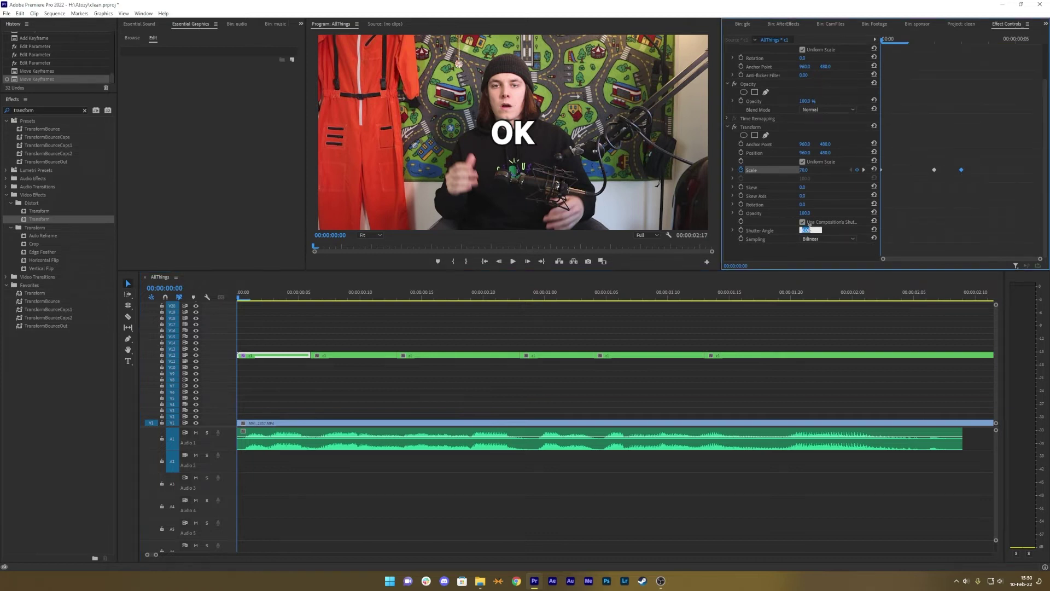
text(360)
key(Return)
key(space)
drag(320, 294, 164, 291)
key(space)
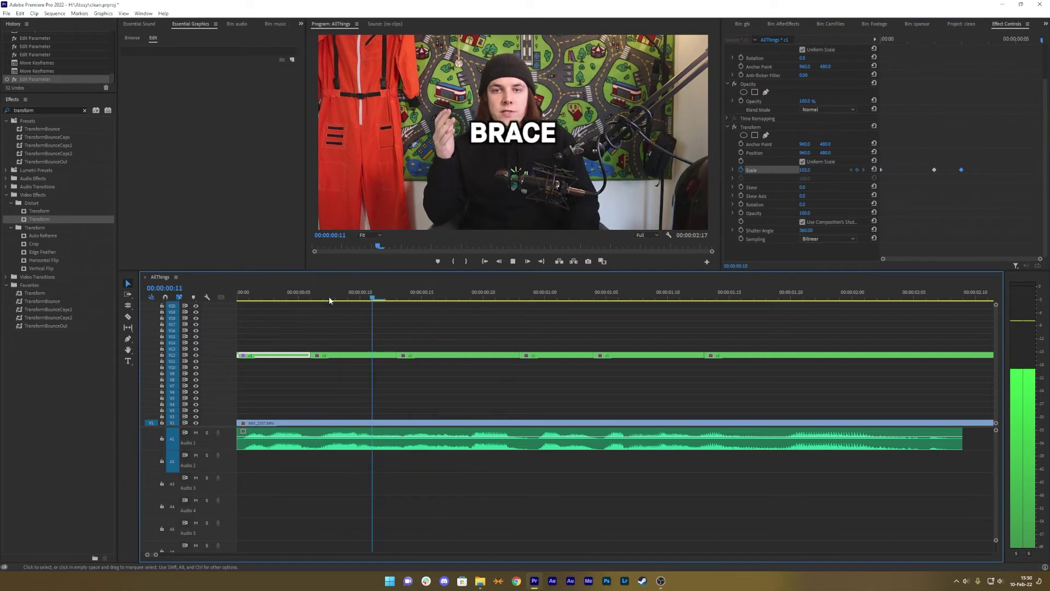
drag(328, 295, 231, 293)
key(space)
key(space)
Keyframe the OK clip's Motion Rotation from 1° at frame 0 to 0° at 00:00:01:03
scroll(999, 126, up, 2)
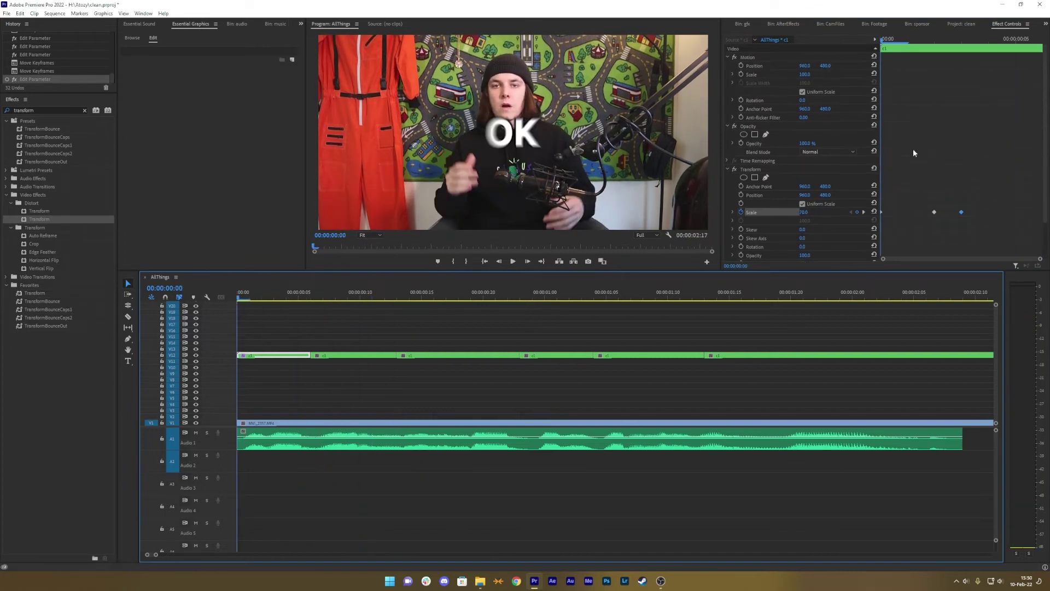
click(741, 101)
click(801, 101)
text(1)
key(Return)
drag(246, 295, 582, 295)
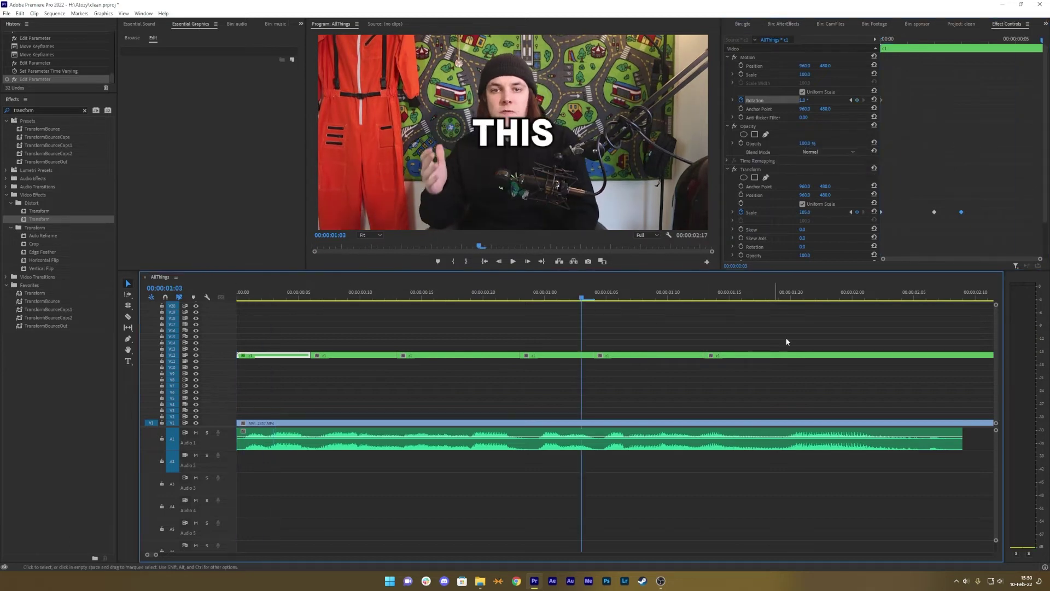
click(809, 100)
text(0)
key(Return)
Play back the start of the sequence to check the OK caption's rotation and return to frame 0
drag(503, 293, 237, 295)
key(space)
key(space)
drag(308, 296, 238, 297)
key(space)
drag(356, 295, 280, 290)
key(Home)
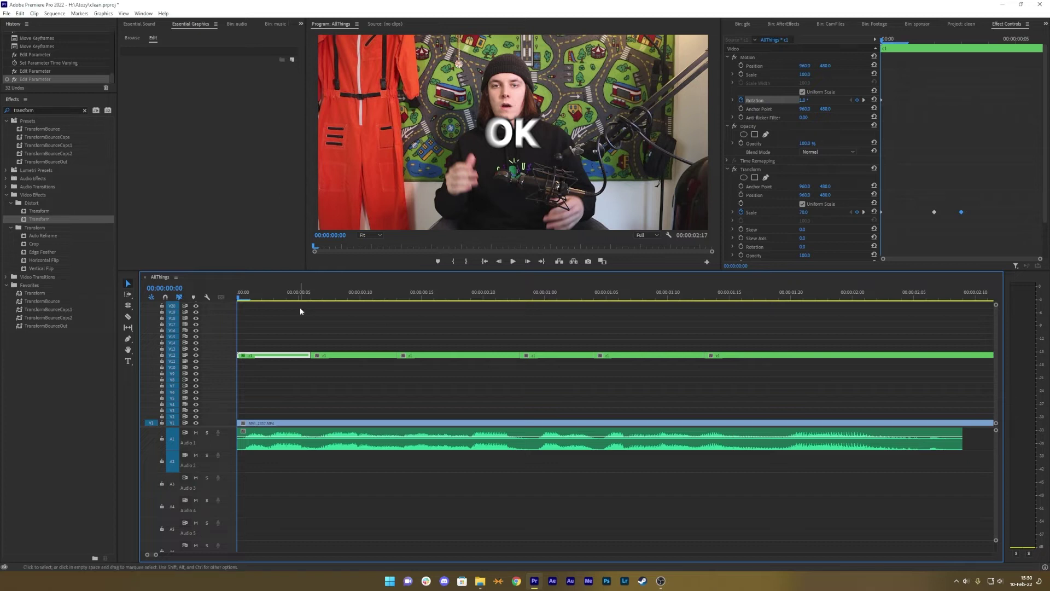
Copy the Motion and Transform effects from the OK clip to the BRACE clip
click(755, 57)
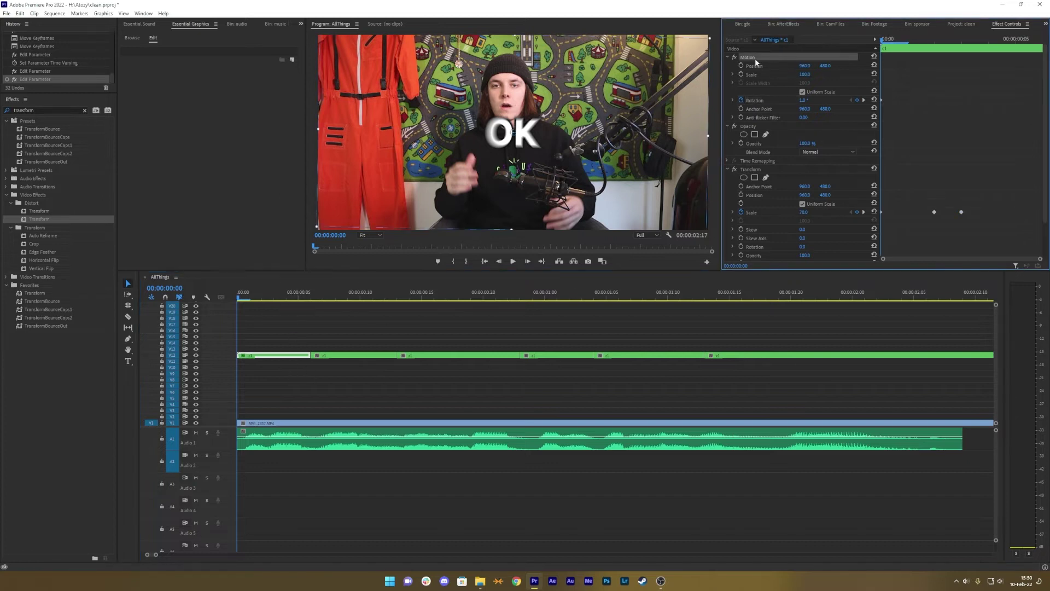
ctrl+click(760, 169)
key(ctrl+c)
click(353, 355)
key(ctrl+v)
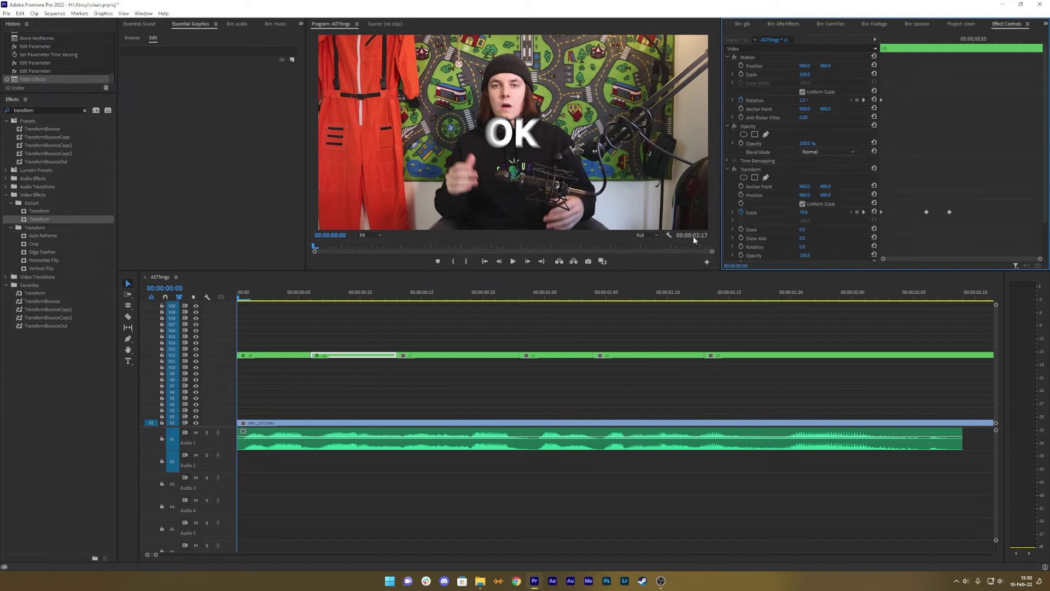
Set the BRACE clip's first Rotation keyframe to -2° and play back the first two captions
click(863, 100)
click(804, 100)
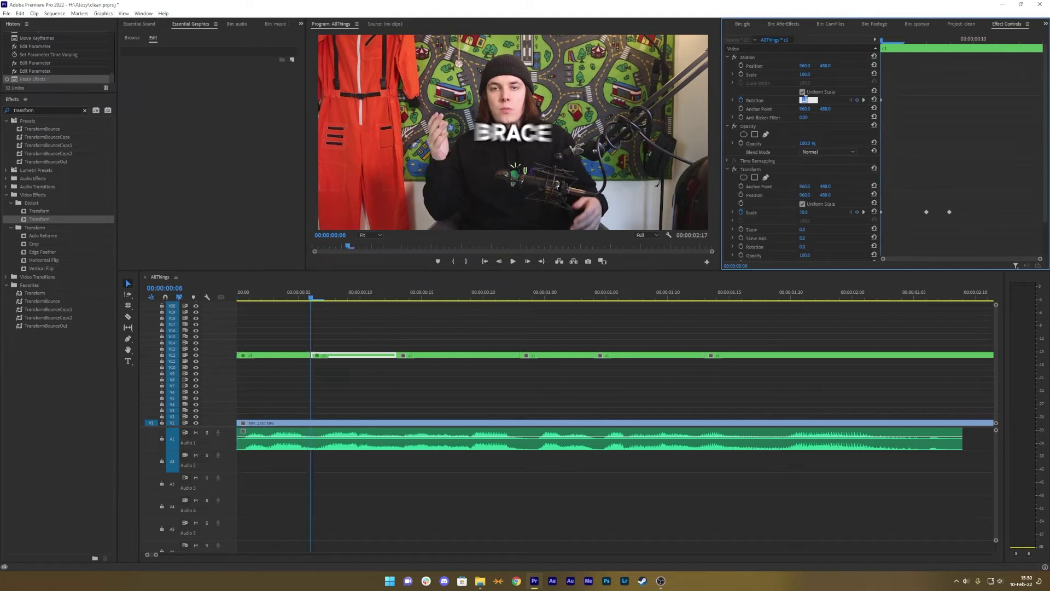
text(-2)
key(Return)
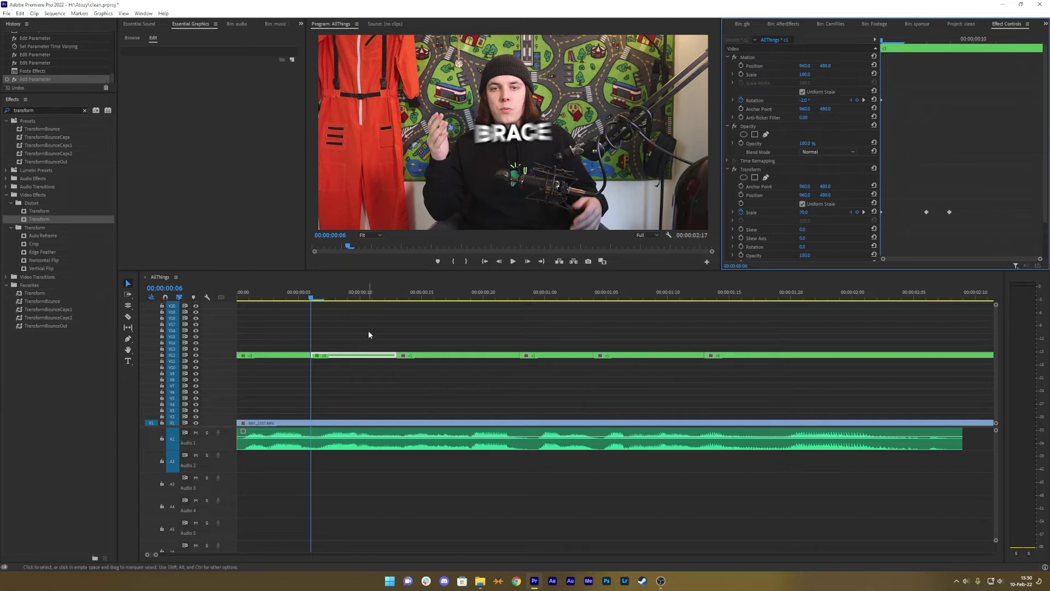
drag(310, 293, 237, 293)
key(space)
key(space)
drag(366, 294, 222, 281)
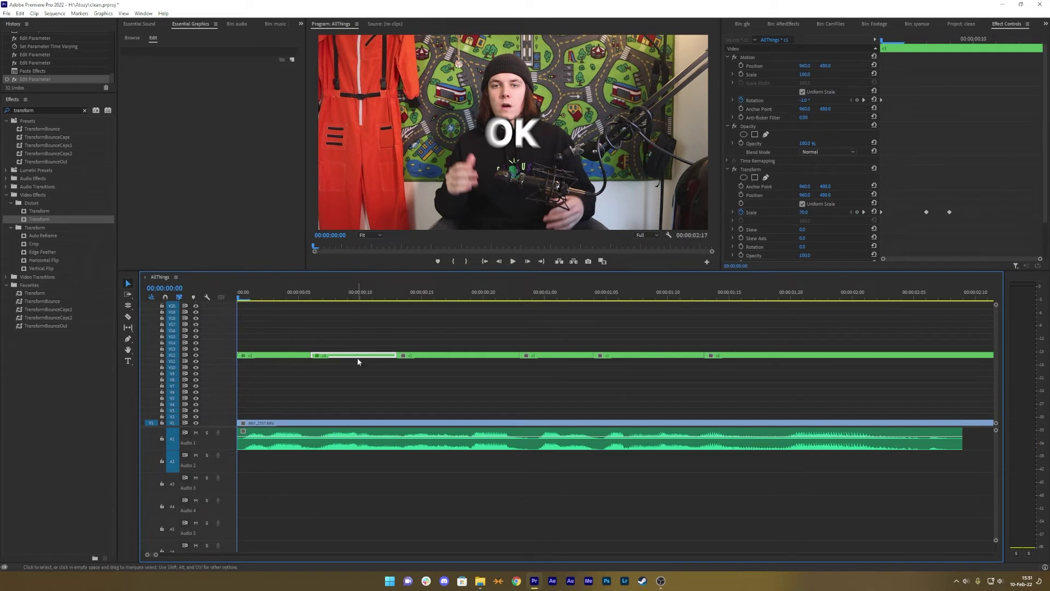
Open the nested sequence c1 to inspect its caption track, and return to the AllThings sequence
key(minus)
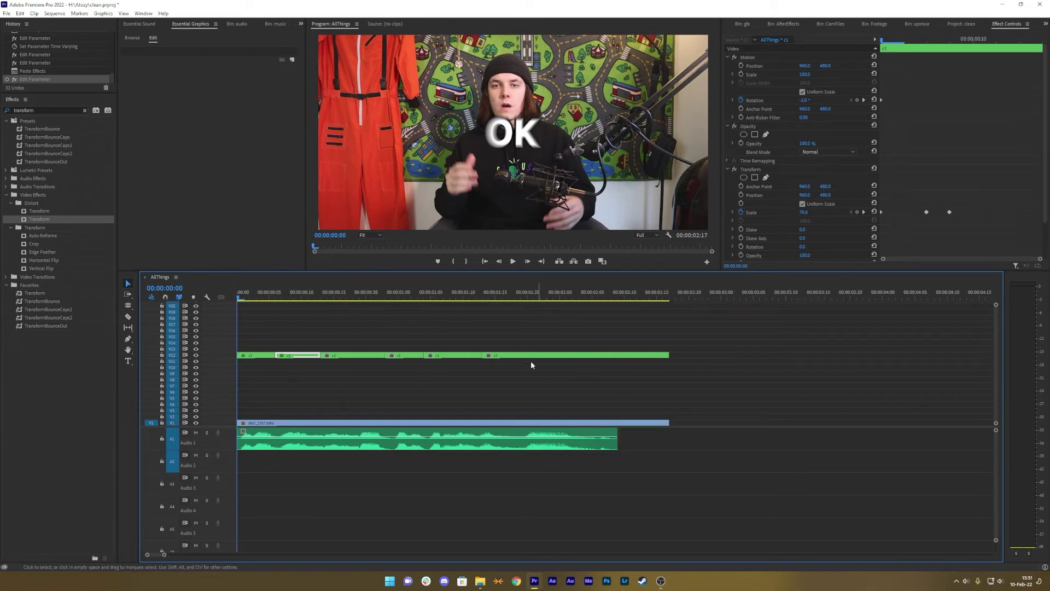
drag(261, 330, 633, 385)
click(268, 359)
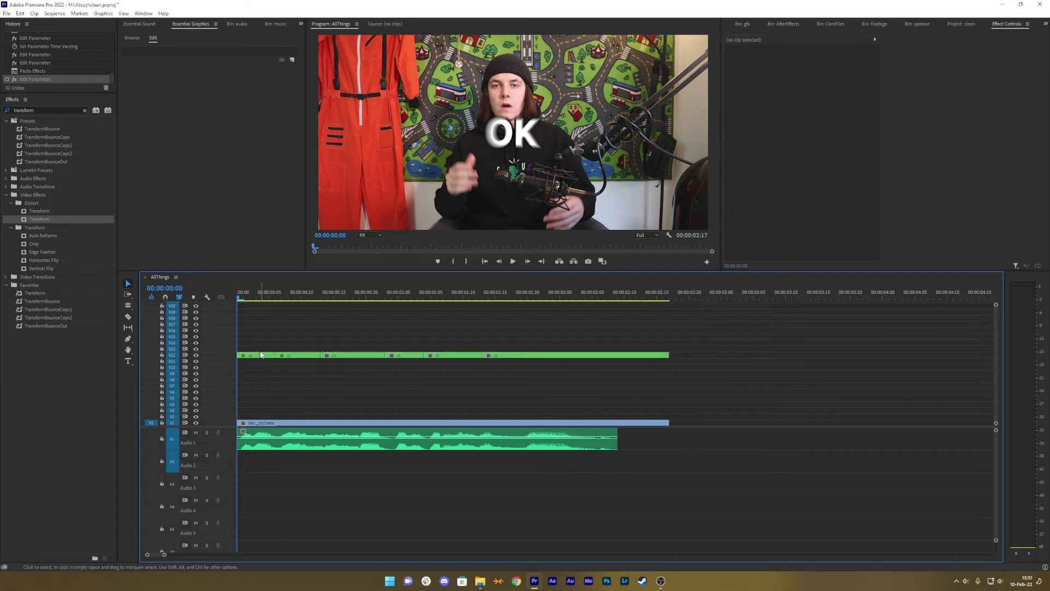
double_click(260, 356)
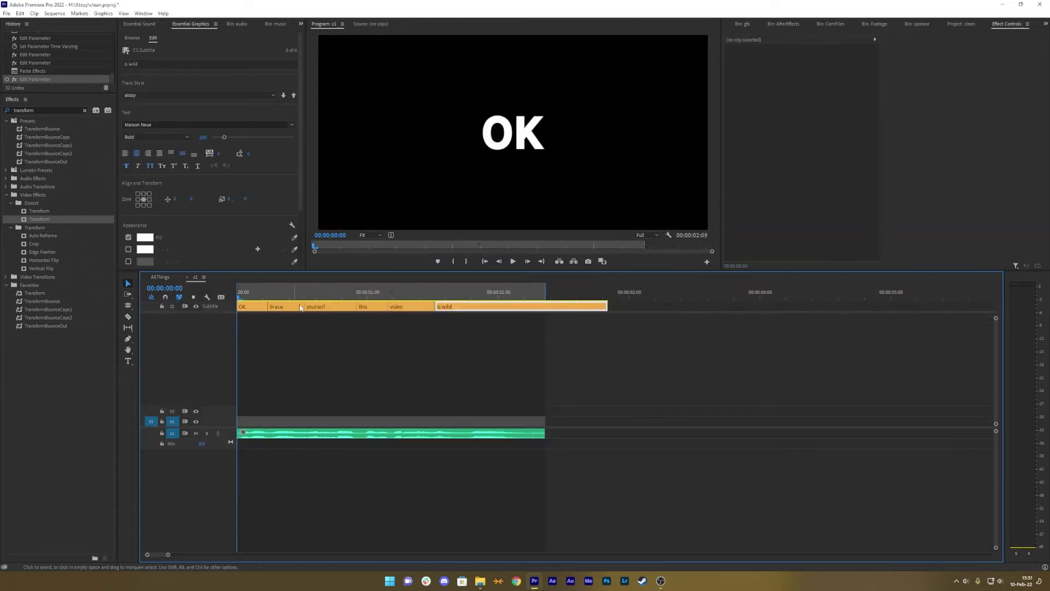
click(188, 277)
key(=)
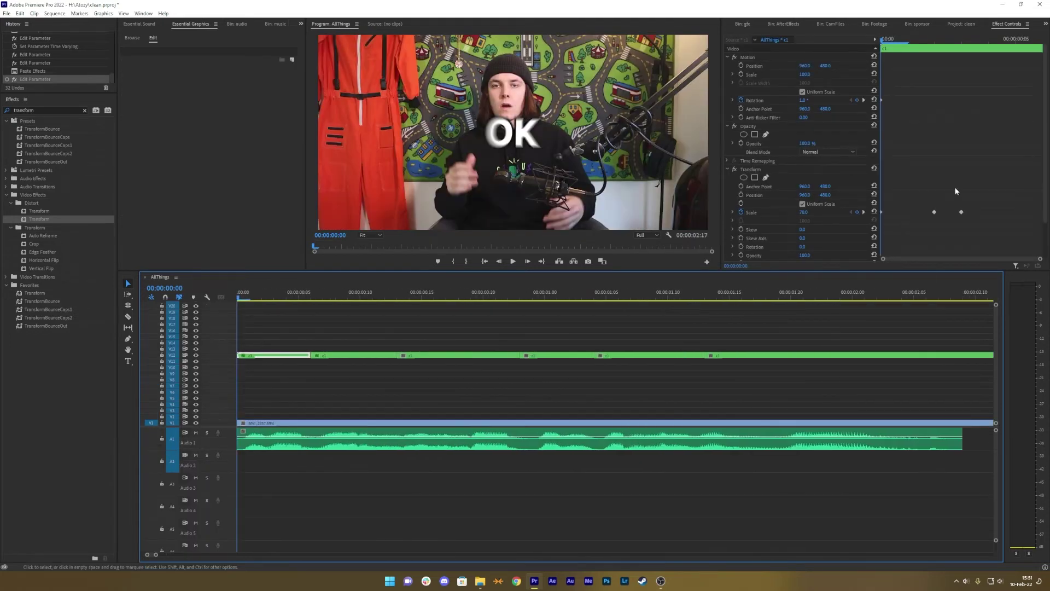
key(minus)
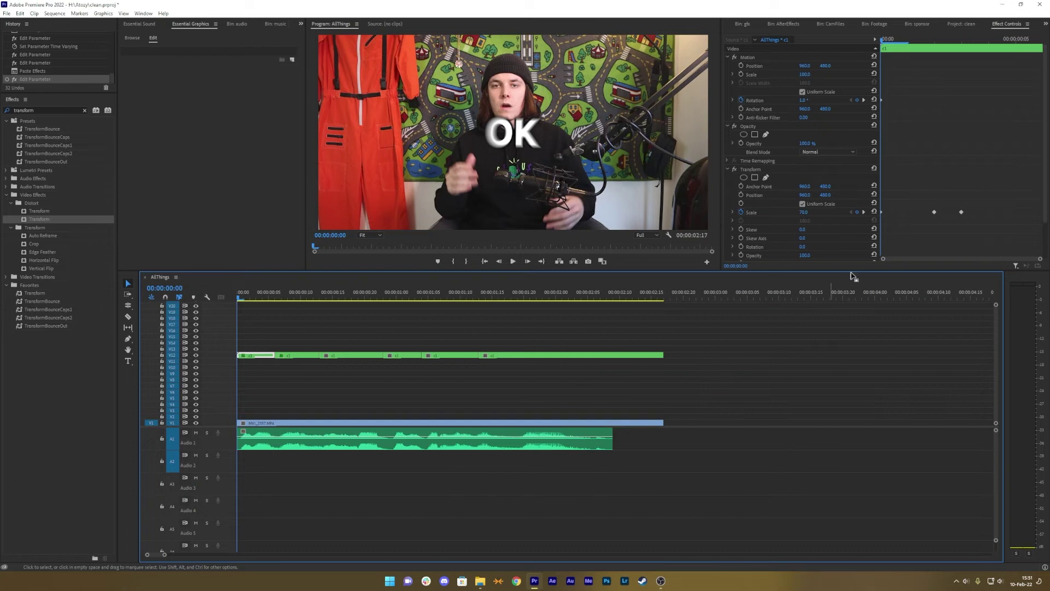
click(750, 58)
ctrl+click(760, 170)
right_click(762, 173)
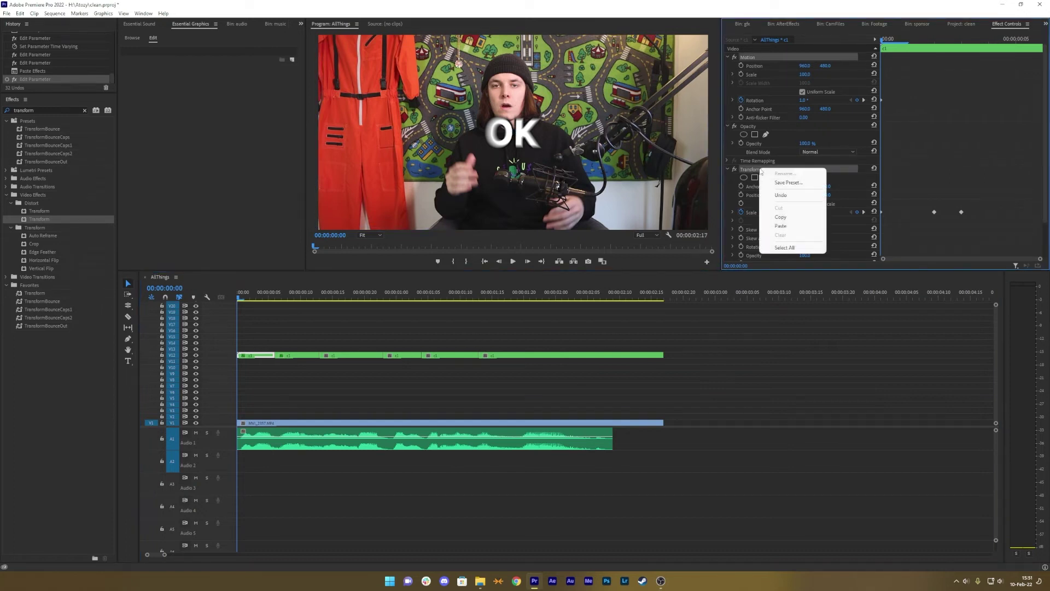
click(780, 183)
click(514, 267)
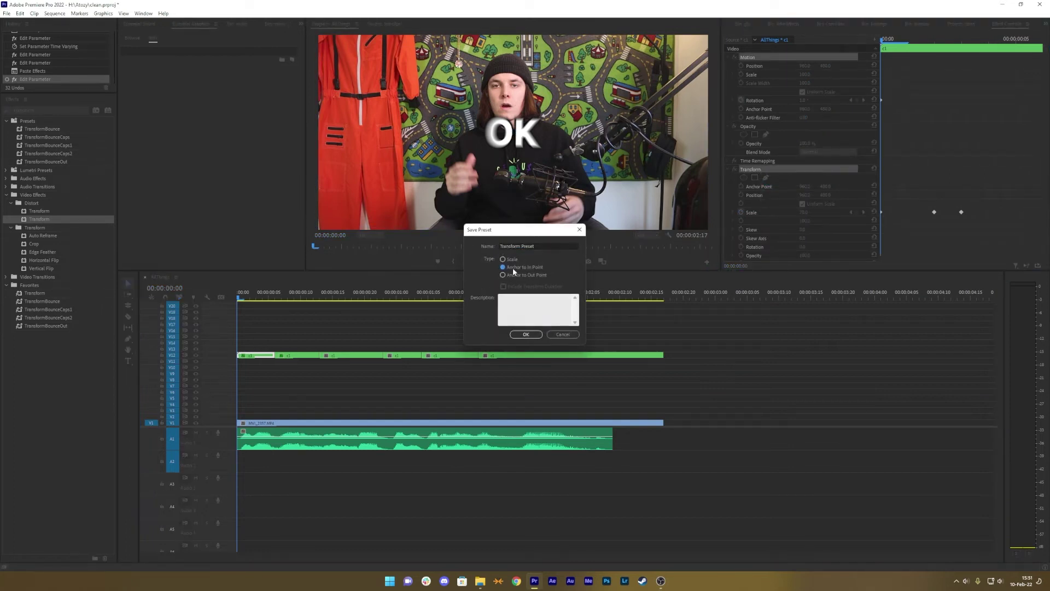
click(541, 245)
text(c1)
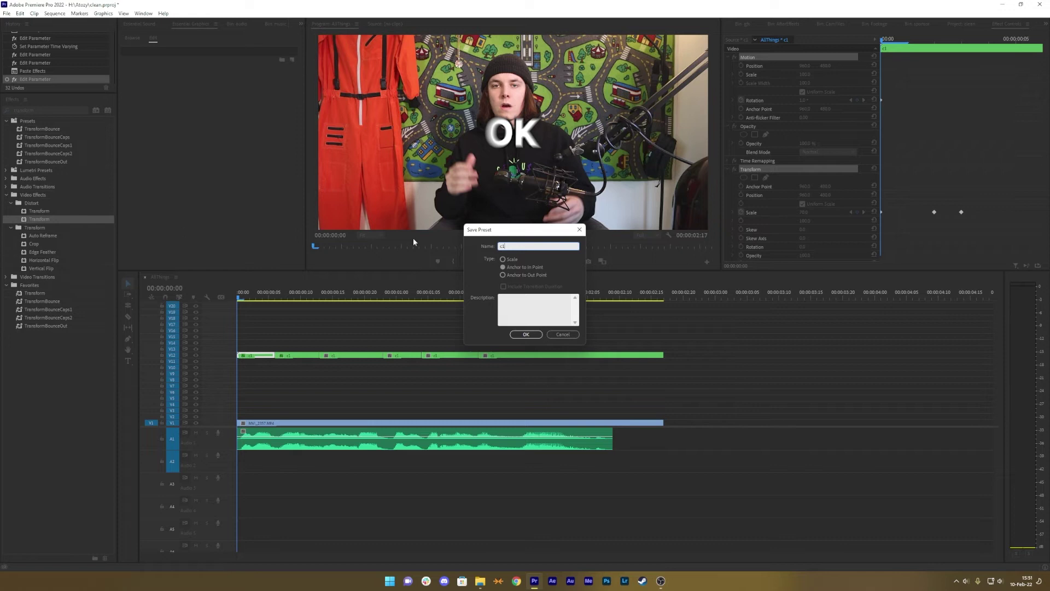
click(565, 335)
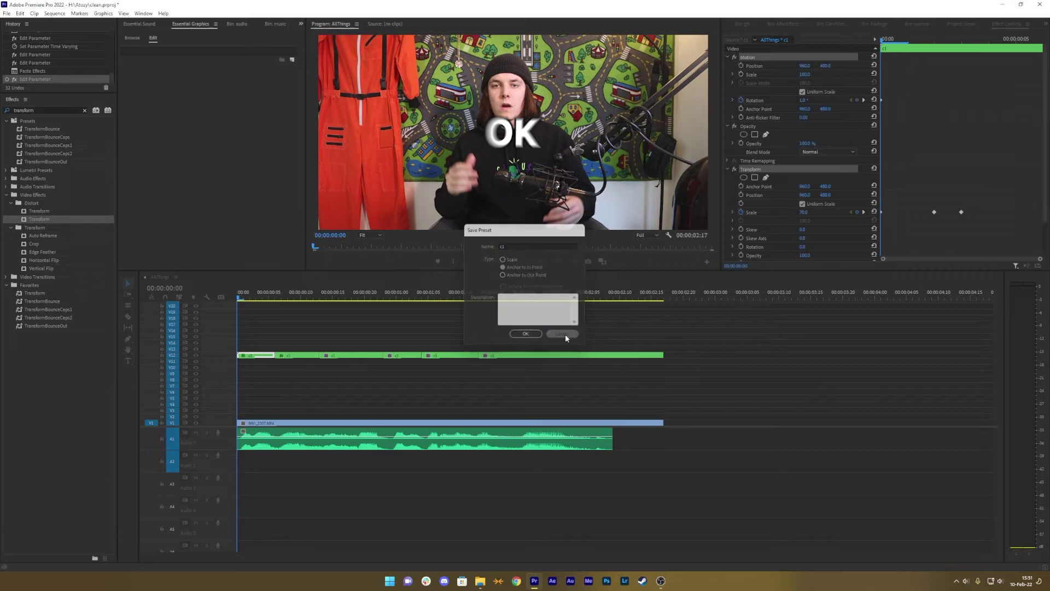
Remove the Motion, Opacity, Time Remapping and Transform attributes from all the caption clips
drag(271, 340, 403, 377)
right_click(544, 365)
click(551, 366)
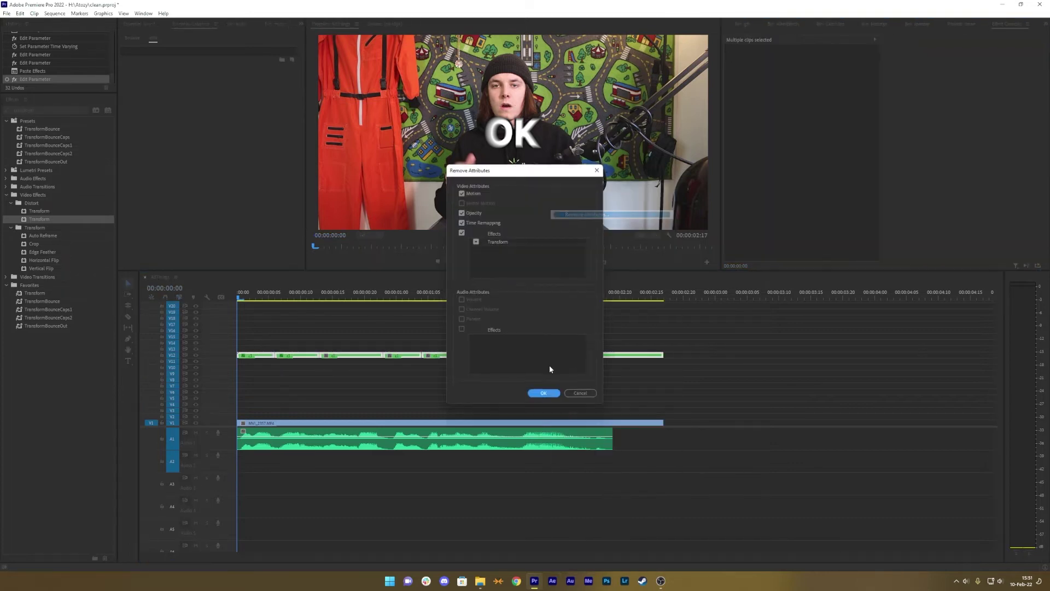
click(544, 391)
Apply the TransformBounceCaps1 preset to the first, third and fifth caption clips
click(270, 355)
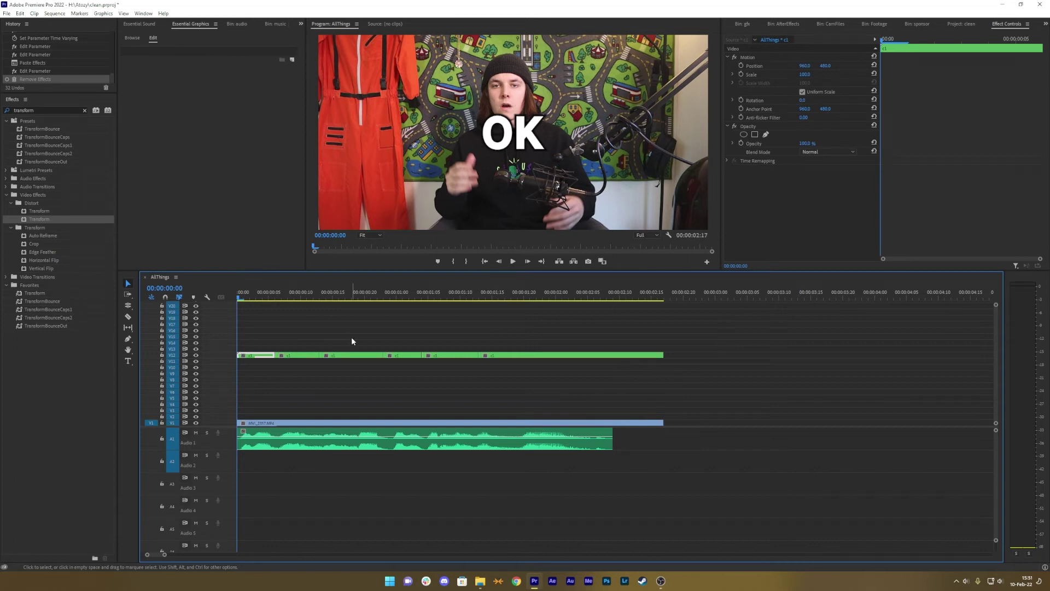
shift+click(358, 355)
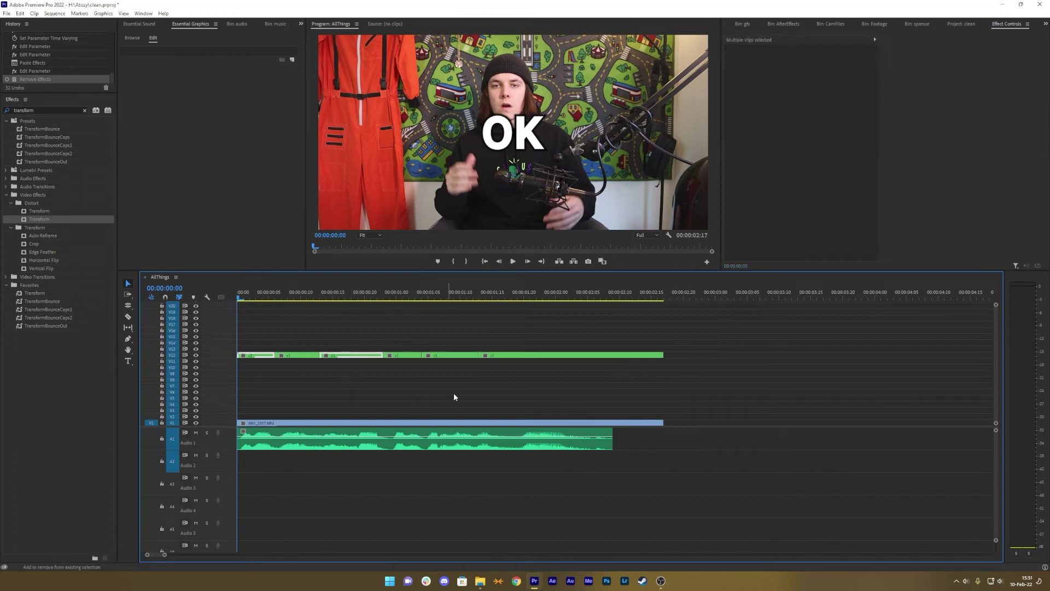
click(42, 310)
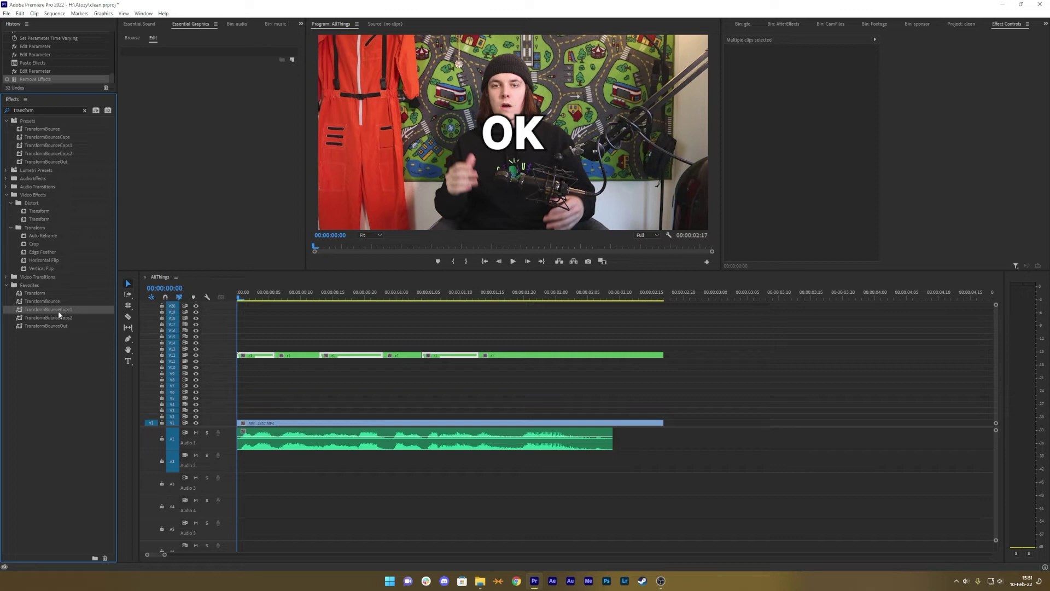
drag(38, 308, 256, 357)
Apply the TransformBounceCaps2 preset to the second, fourth and sixth caption clips and play back the sequence
click(299, 355)
shift+click(403, 355)
shift+click(509, 356)
drag(67, 317, 305, 356)
click(297, 332)
key(space)
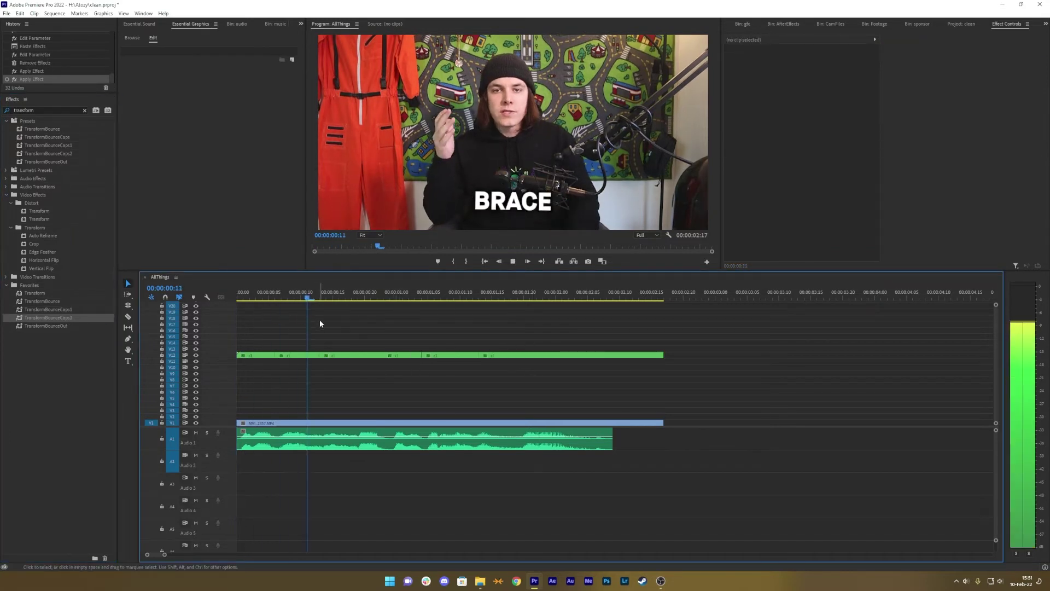
key(space)
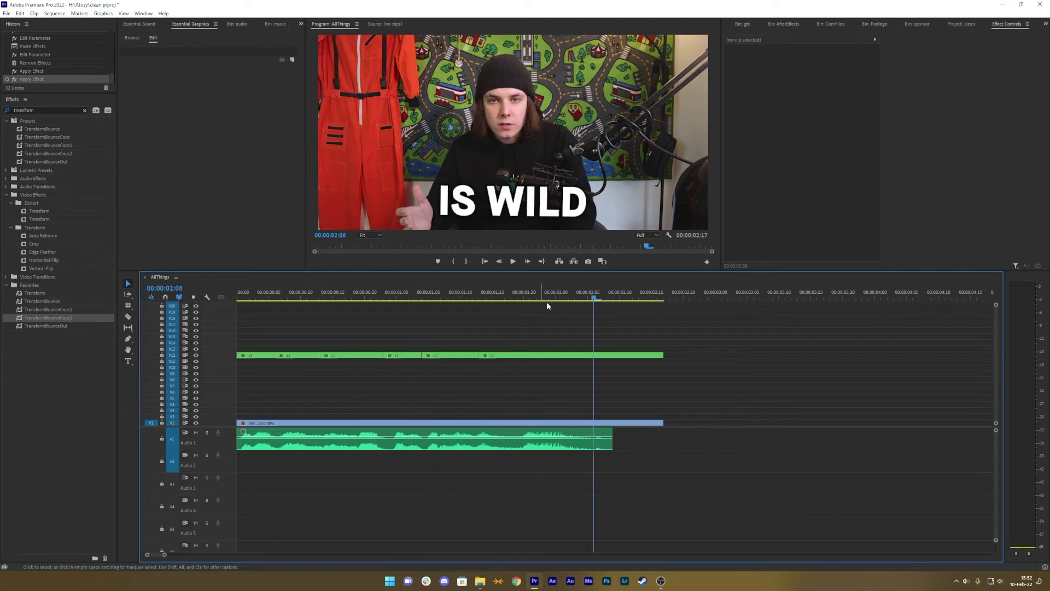
click(239, 296)
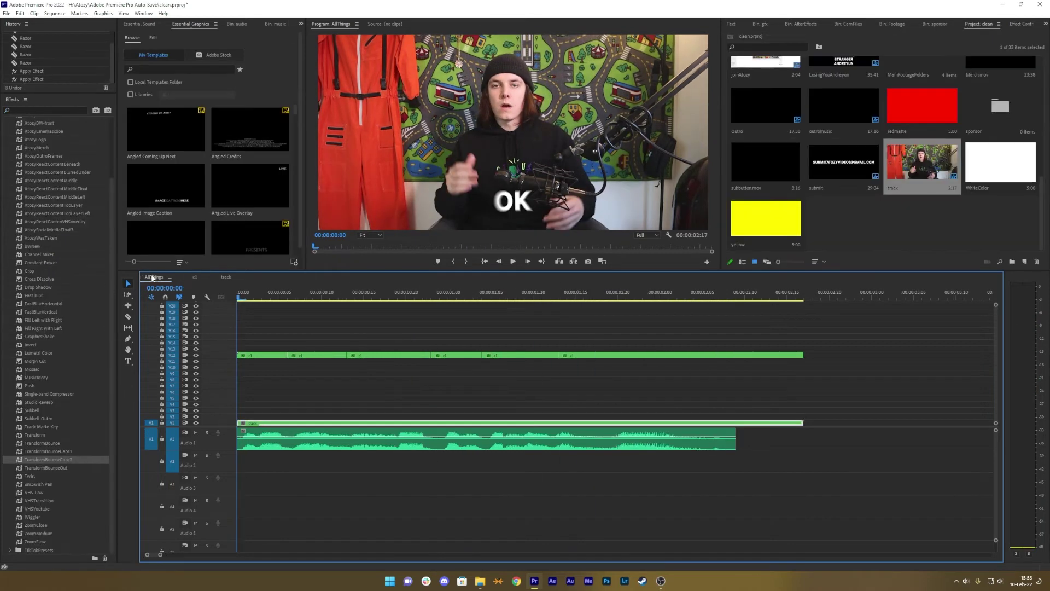
Try raising the OK caption through its Motion Position, undo the shift, and play back the sequence
click(284, 356)
click(1016, 25)
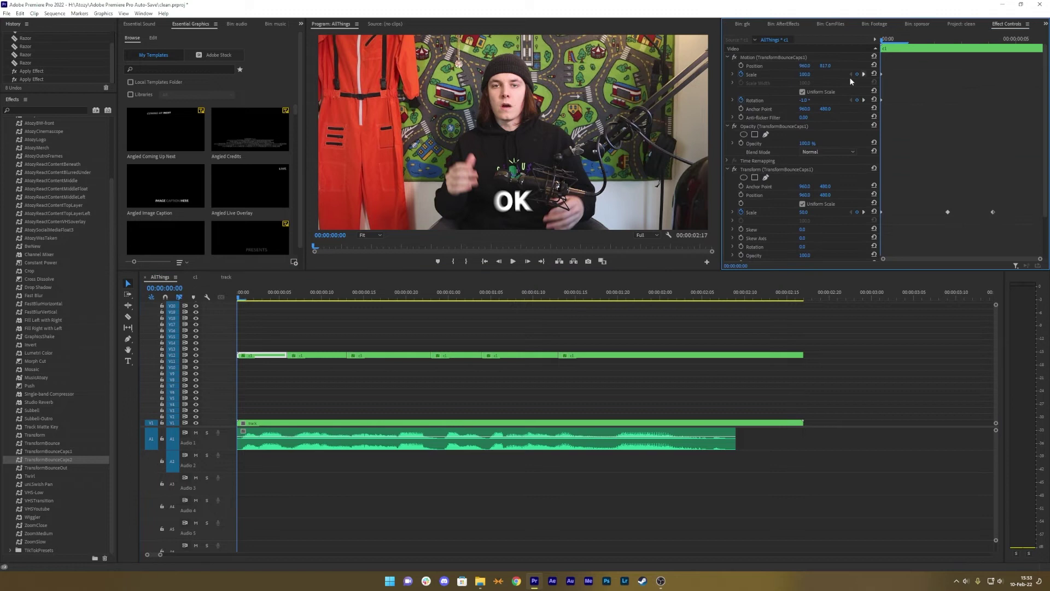
click(768, 58)
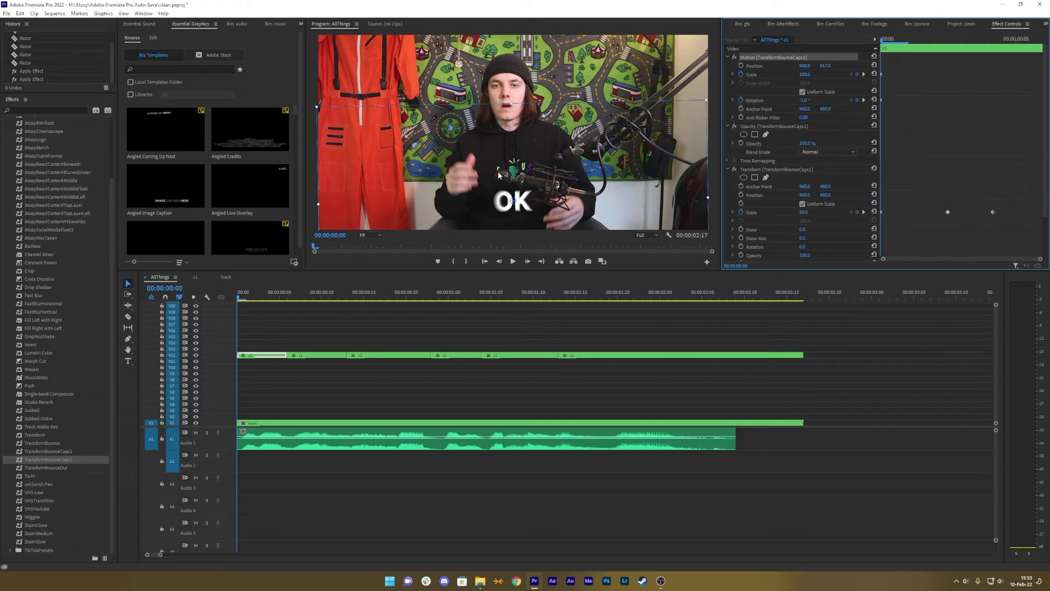
drag(825, 65, 759, 66)
key(ctrl+z)
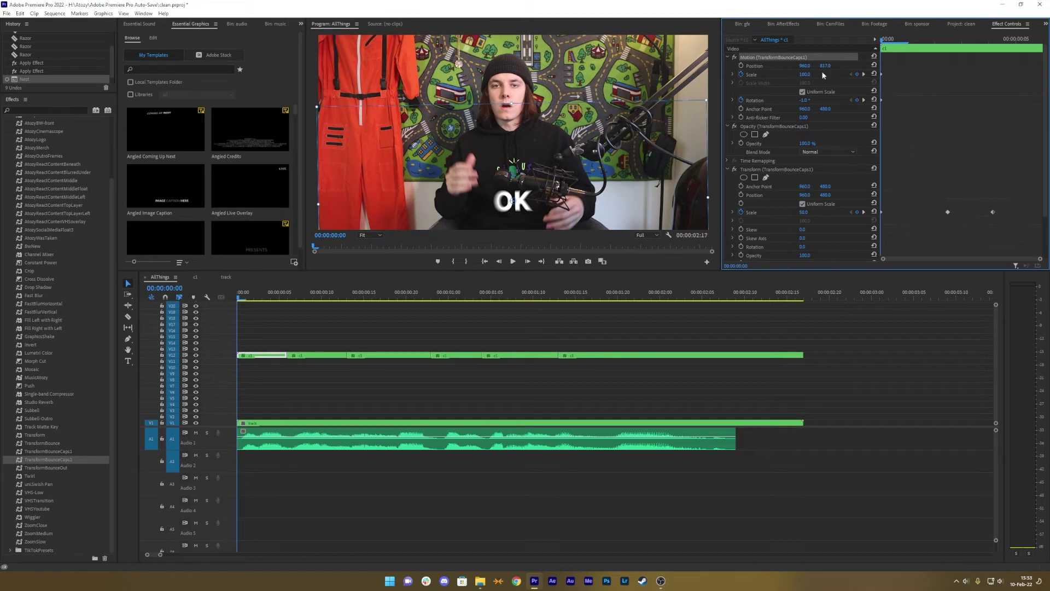
key(space)
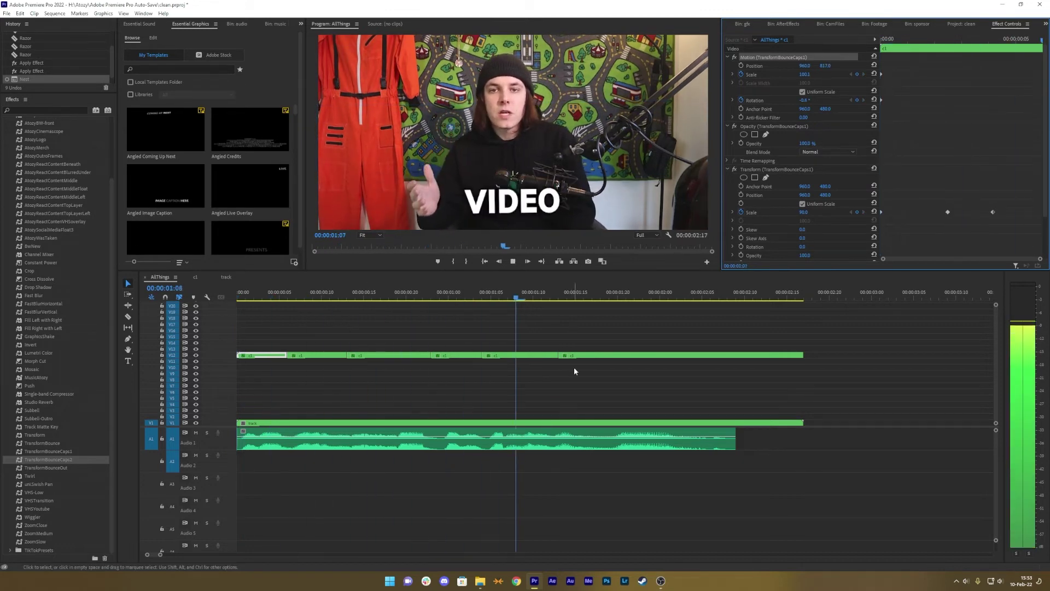
key(space)
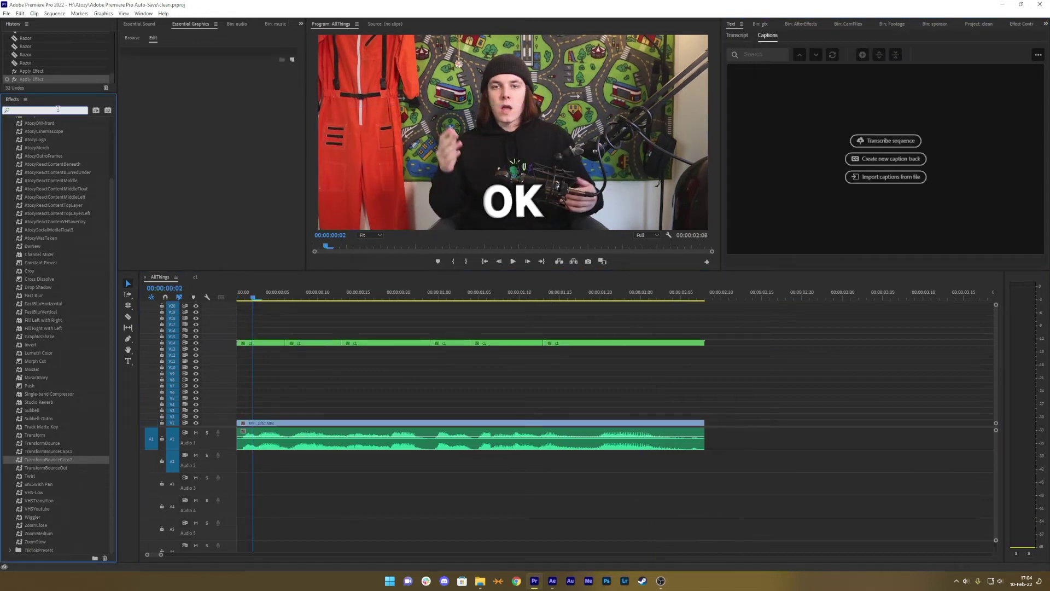
Search the effects for "chroma", apply VR Chromatic Aberrations to the OK clip, and show its effect settings
text(chroma)
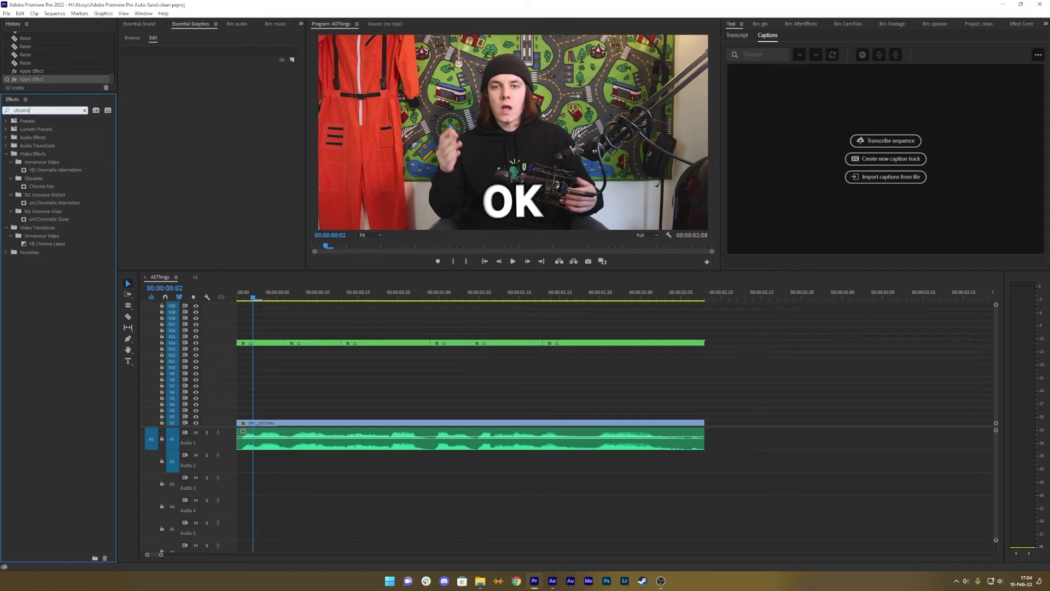
drag(50, 170, 262, 343)
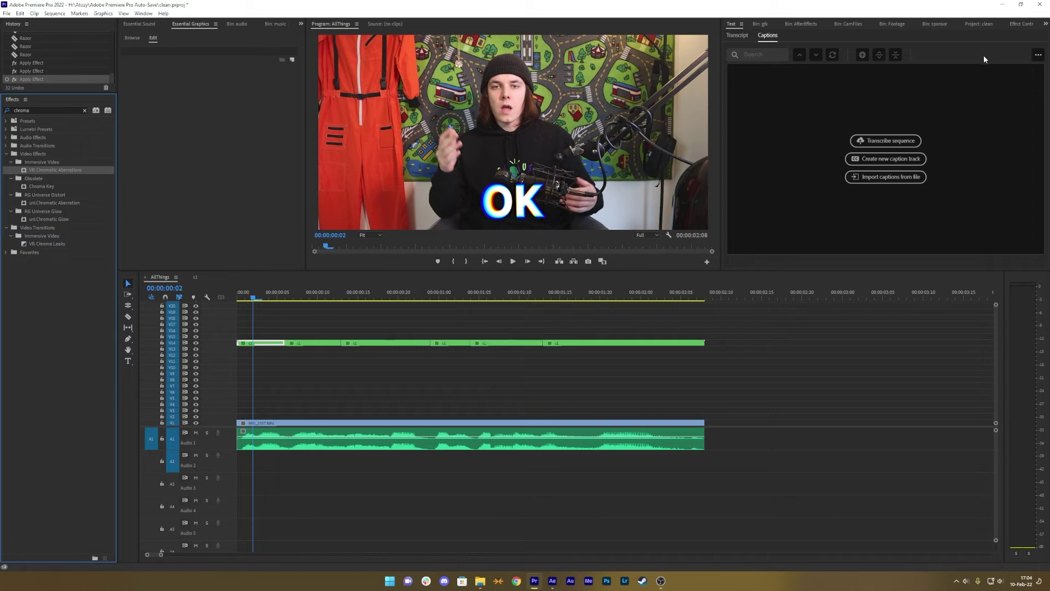
click(1021, 23)
scroll(976, 218, down, 5)
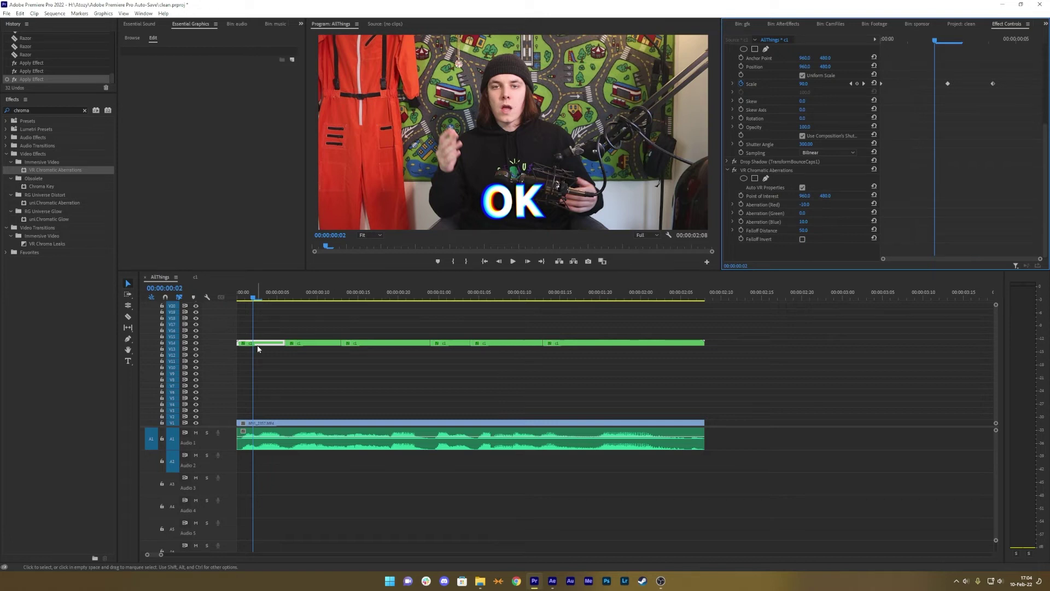
Copy the VR Chromatic Aberrations effect from the OK clip to the other caption clips and play back the result
click(772, 170)
key(ctrl+c)
drag(317, 322, 596, 352)
key(ctrl+v)
click(415, 312)
click(414, 310)
key(space)
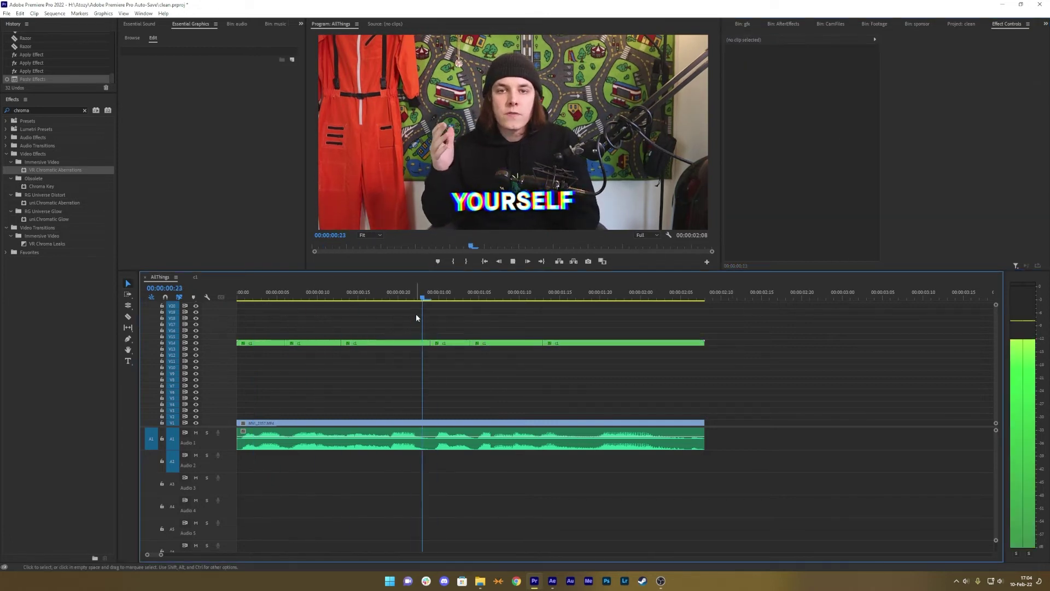
Weaken the red and blue aberration on the IS WILD clip, set its Falloff Distance to 100, and play back the sequence
key(space)
click(607, 343)
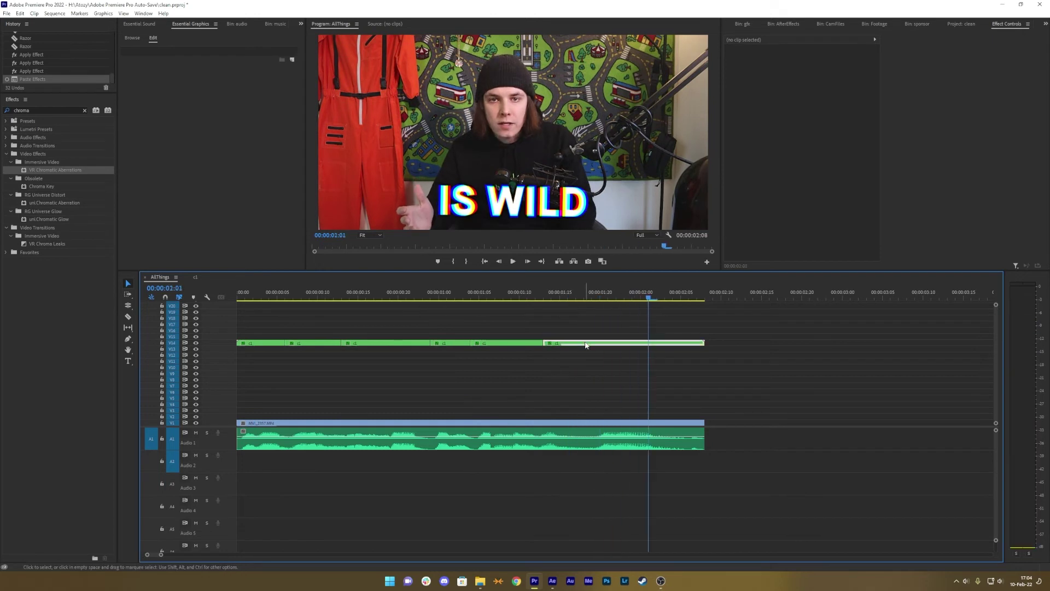
scroll(968, 207, down, 2)
scroll(969, 218, down, 2)
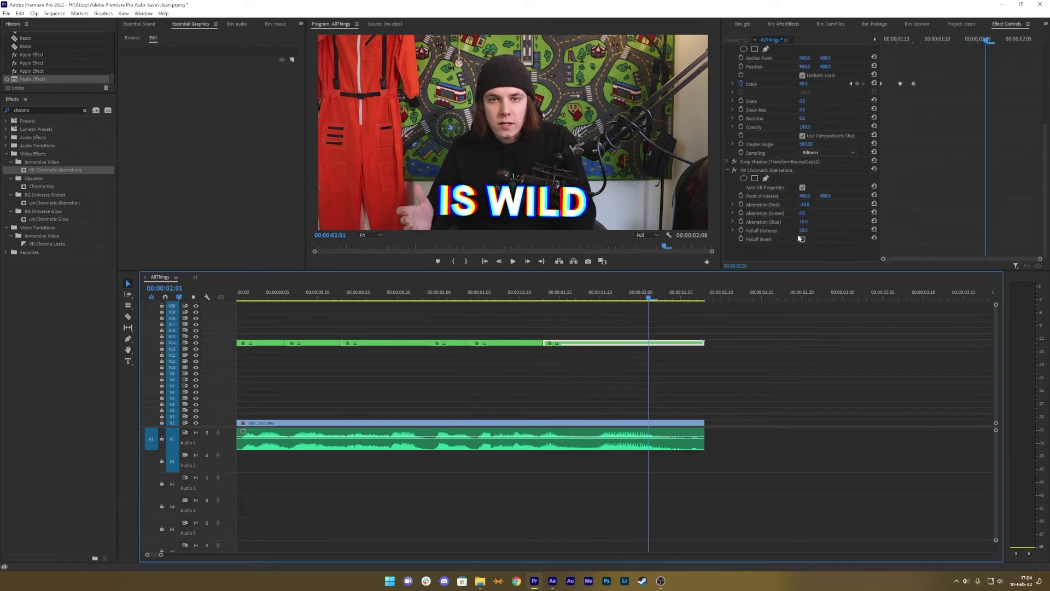
drag(804, 230, 776, 231)
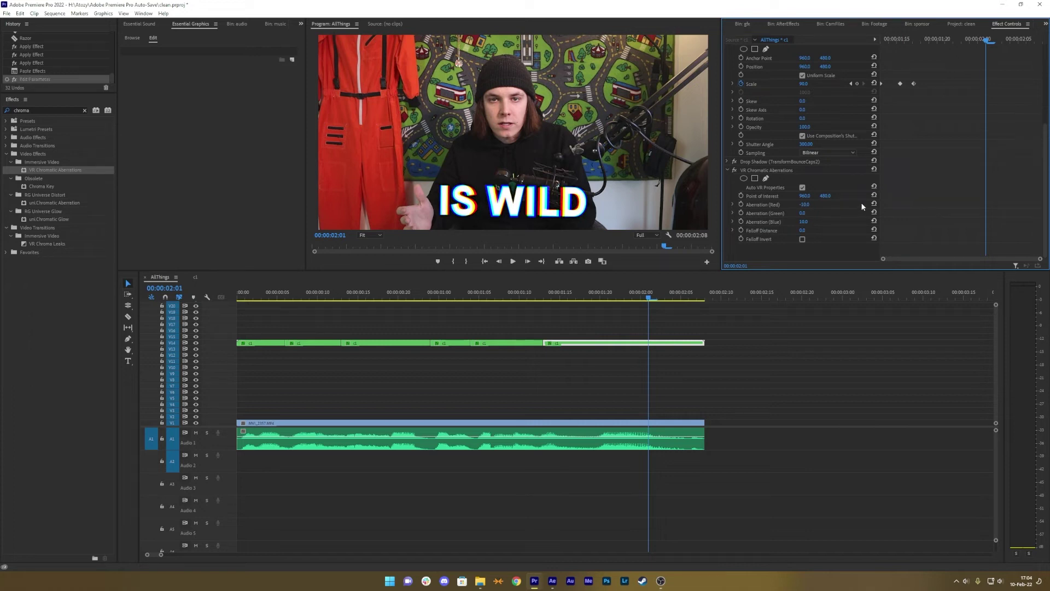
drag(807, 204, 781, 222)
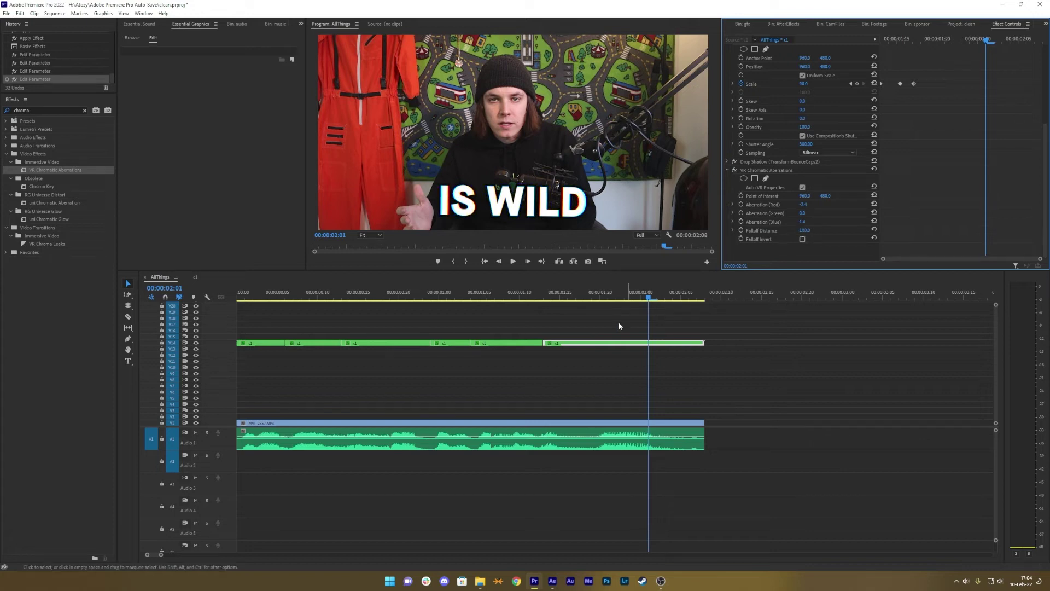
click(643, 299)
drag(644, 300, 609, 300)
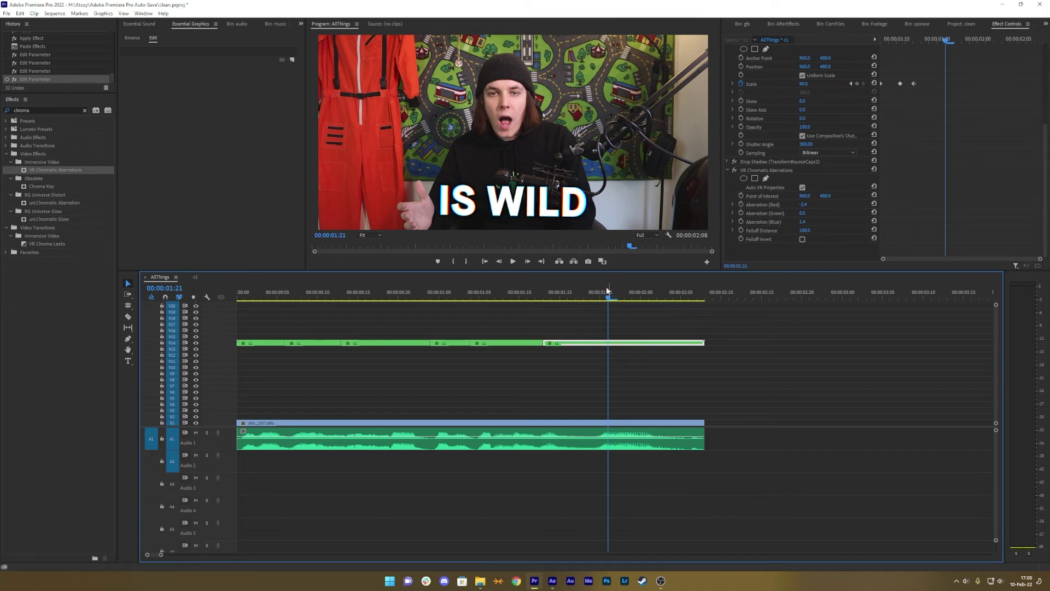
key(Home)
key(space)
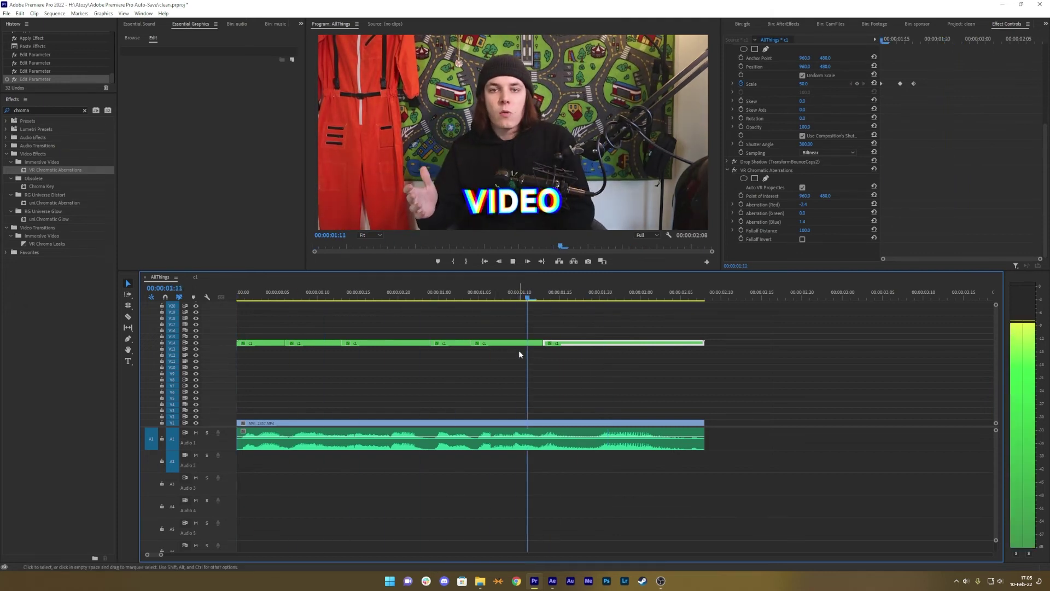
key(space)
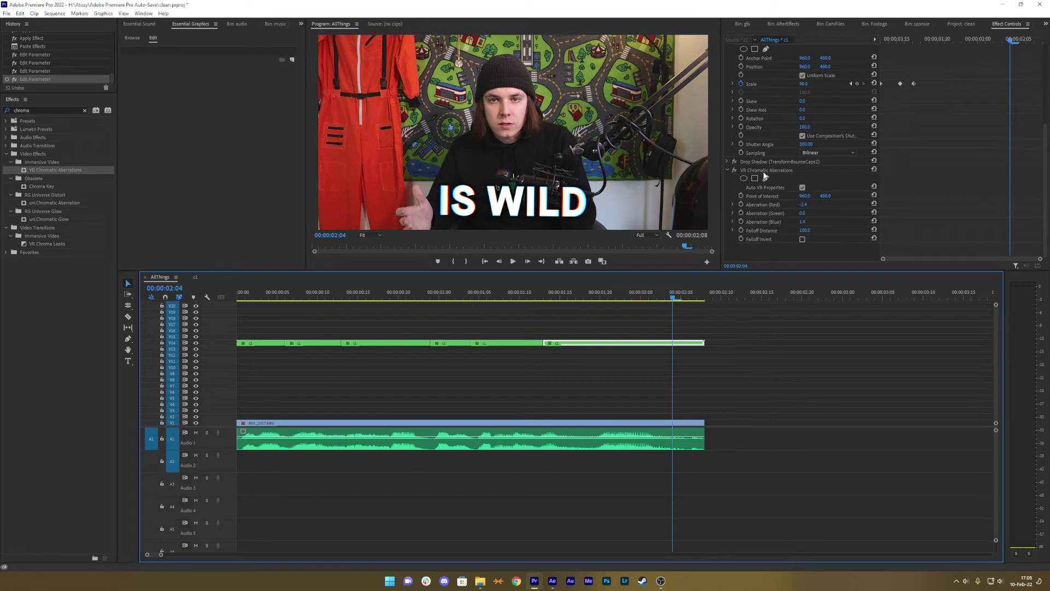
Copy the adjusted VR Chromatic Aberrations effect from the IS WILD clip and remove the existing one from all caption clips
drag(606, 320, 250, 348)
right_click(250, 348)
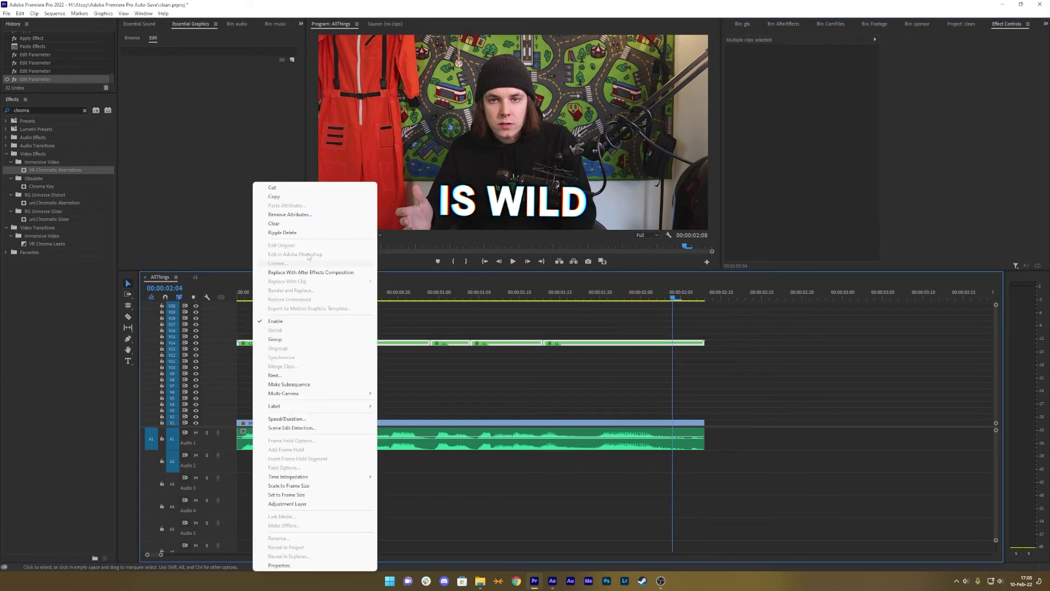
click(279, 215)
click(476, 249)
click(476, 241)
click(461, 222)
click(461, 212)
click(462, 193)
click(476, 257)
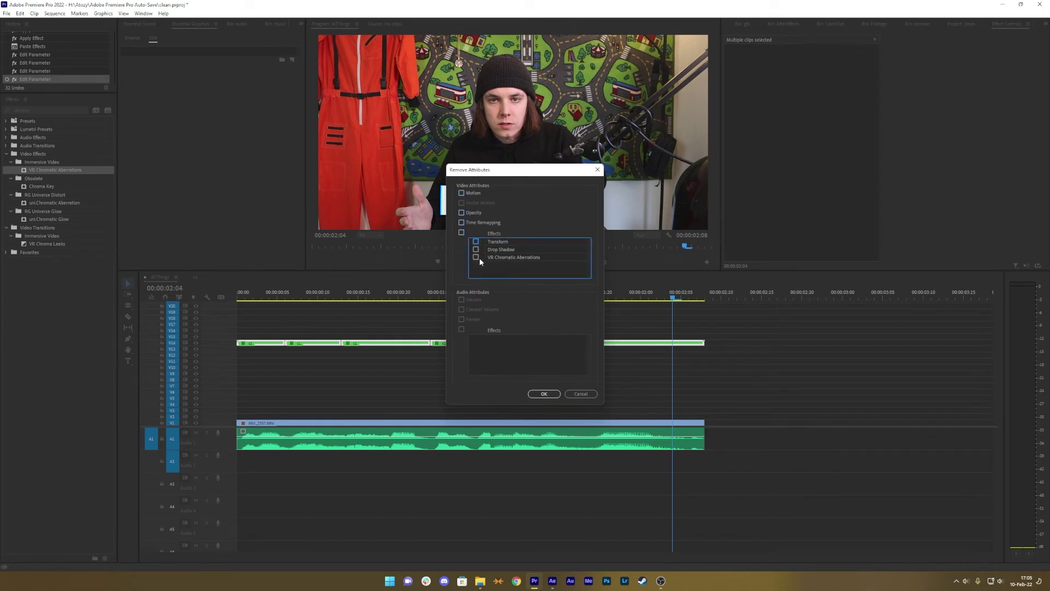
click(544, 394)
Paste the adjusted chromatic aberration effect onto all caption clips and play back the sequence from the start
key(ctrl+v)
drag(429, 291, 237, 291)
key(space)
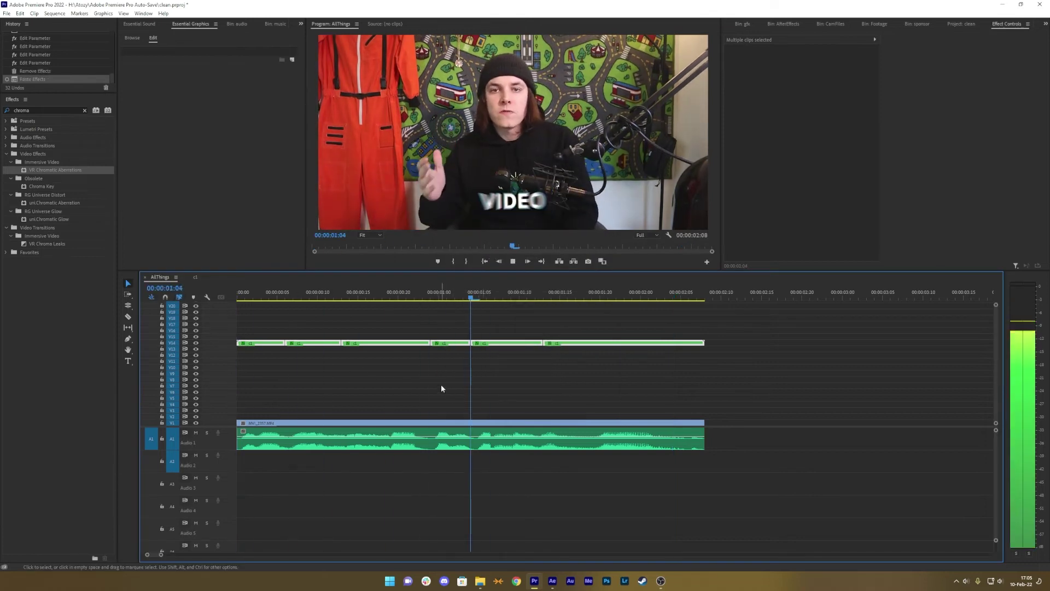
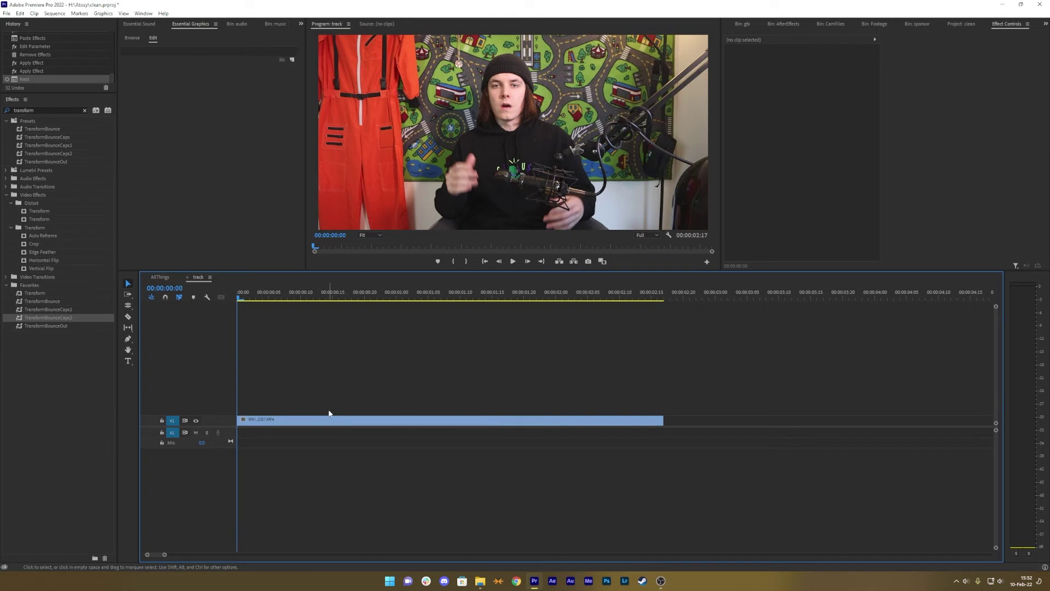
Export the track sequence as track.mp4 and minimize the editor
key(ctrl+m)
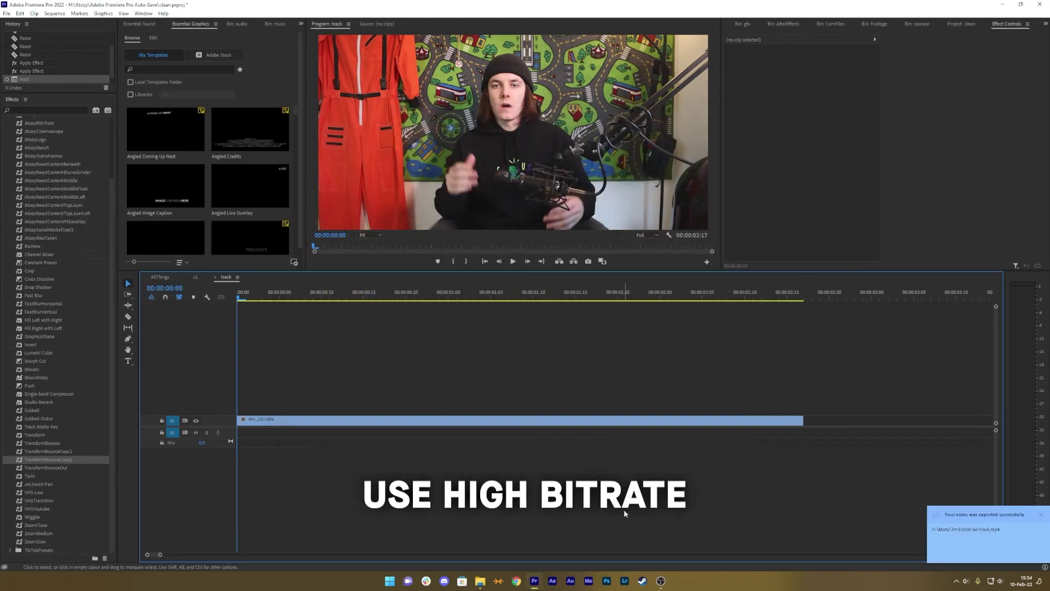
click(1002, 5)
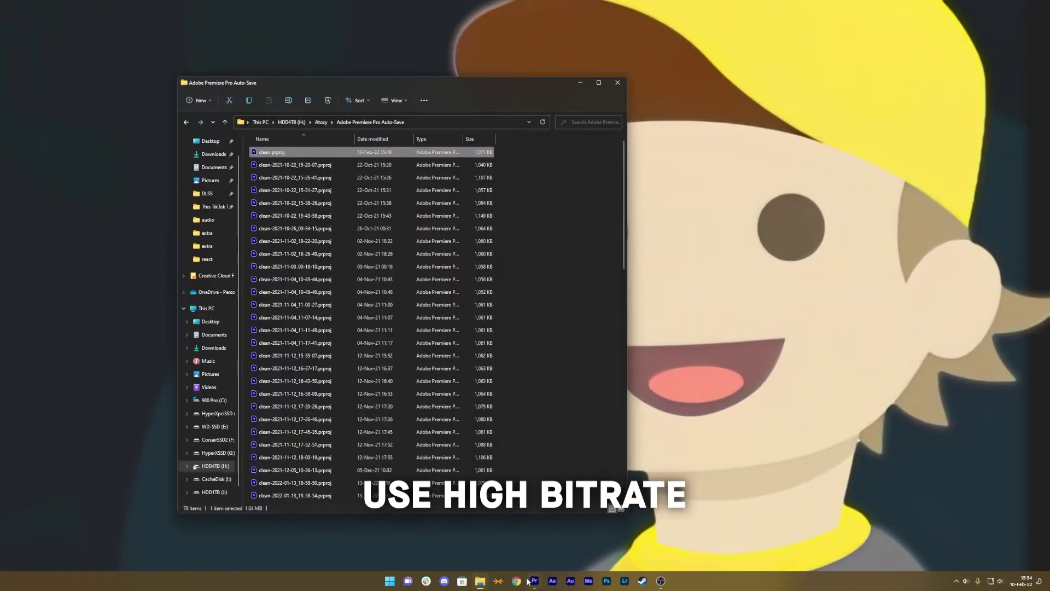
Switch to After Effects, import track.mp4, and create a composition from it
click(552, 581)
click(452, 127)
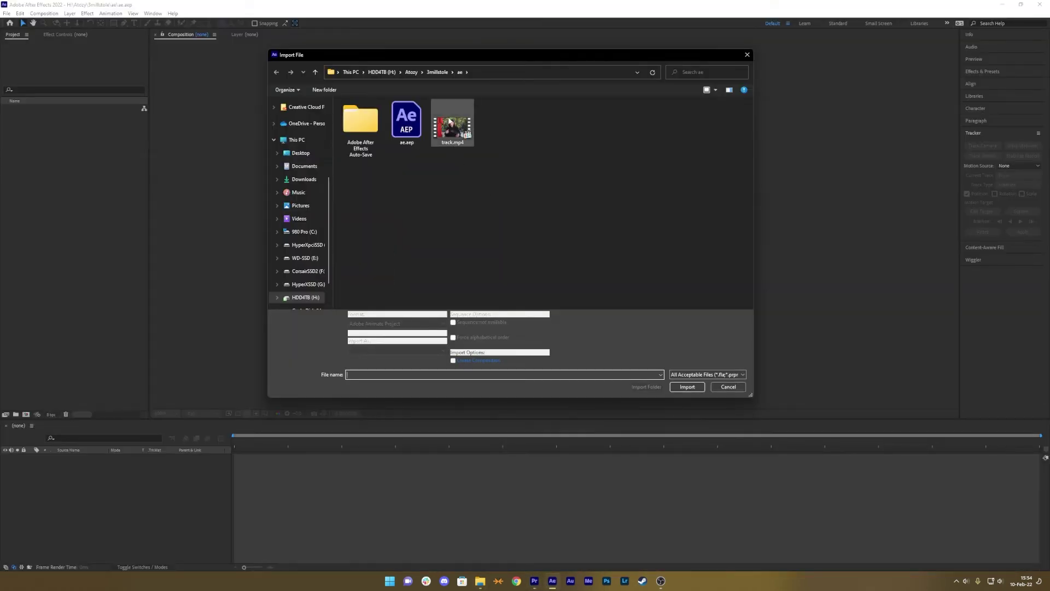
click(687, 387)
drag(20, 112, 26, 415)
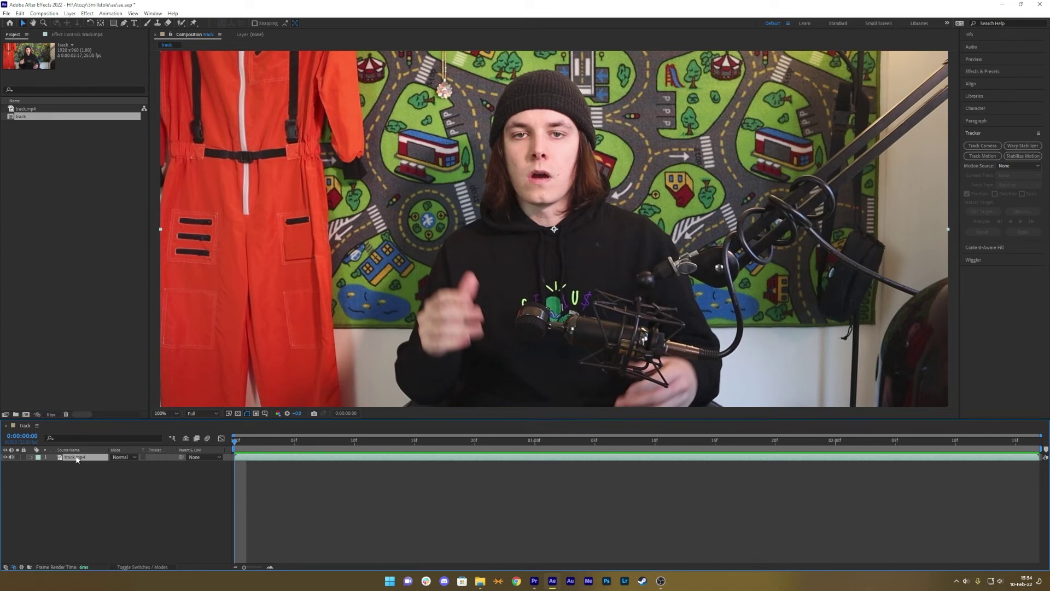
Add a dark gray solid layer above track.mp4 in the track composition
right_click(104, 494)
mouse_move(151, 392)
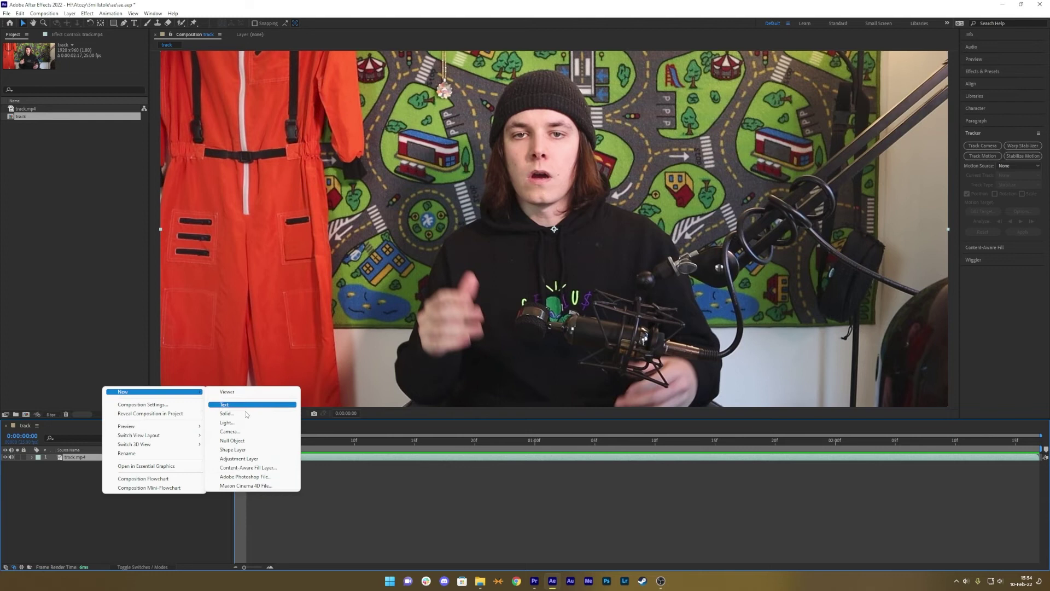
click(245, 413)
click(552, 366)
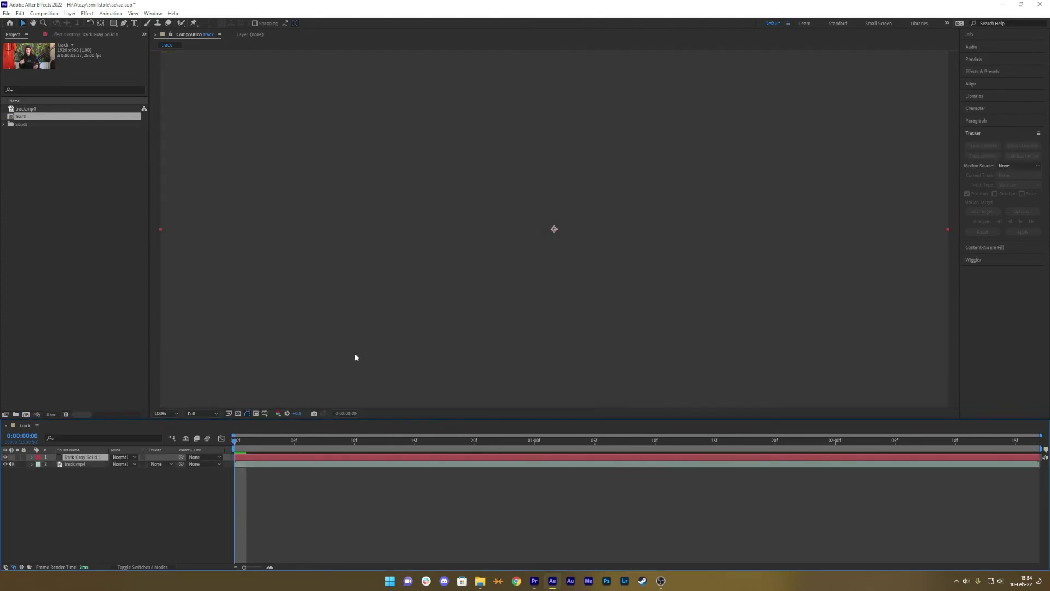
Shrink the solid to a rectangle about a quarter of the frame's width at the centre, and hide its layer
drag(457, 180, 530, 207)
scroll(557, 224, up, 2)
drag(609, 277, 601, 282)
key(period)
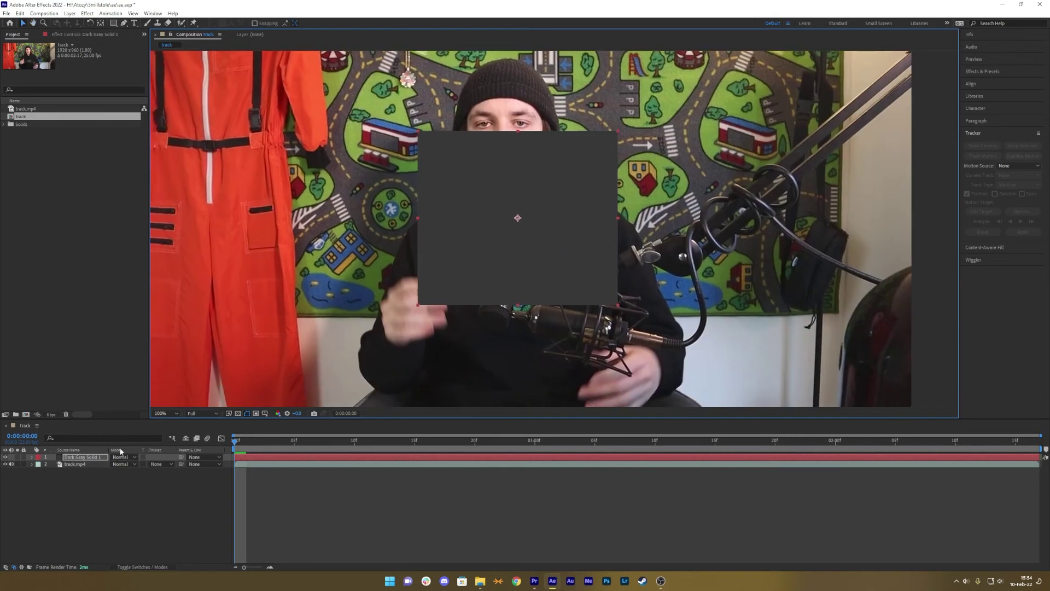
click(6, 457)
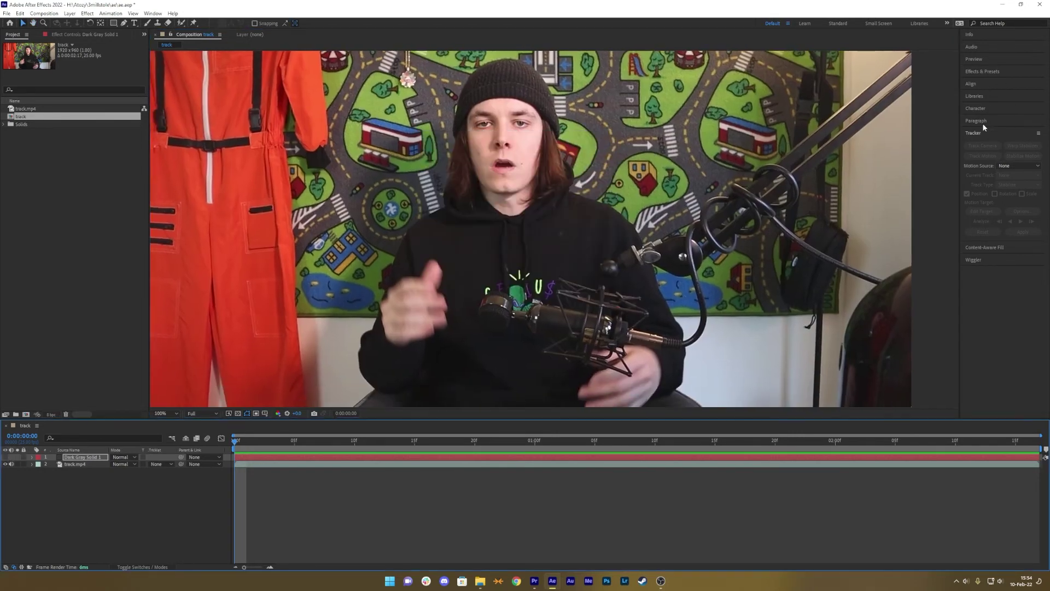
Try a motion tracker on track.mp4 with an enlarged Track Point 1 over the face, then return to the composition view
click(456, 465)
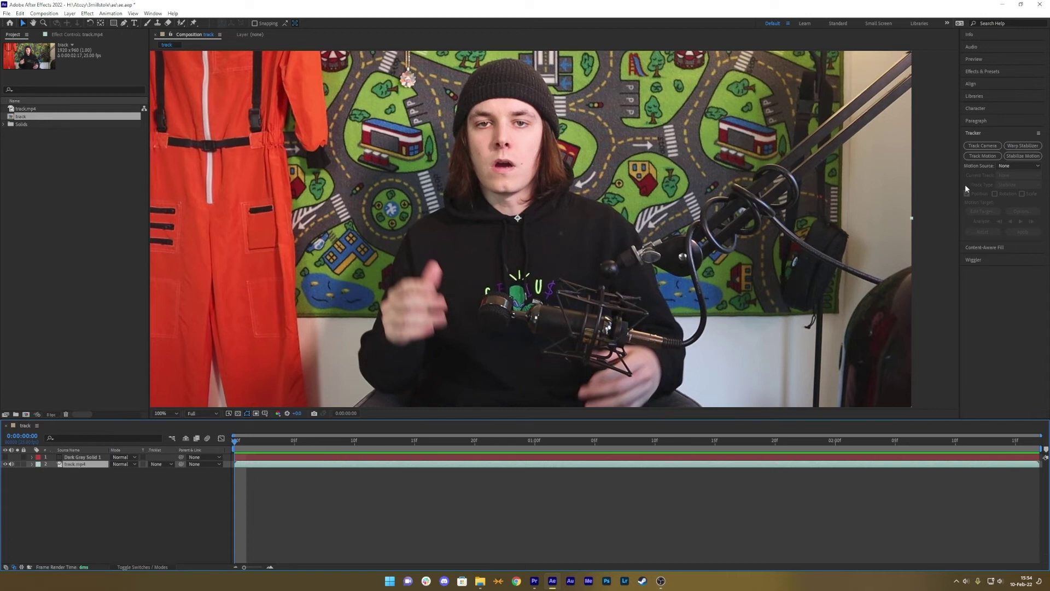
click(981, 157)
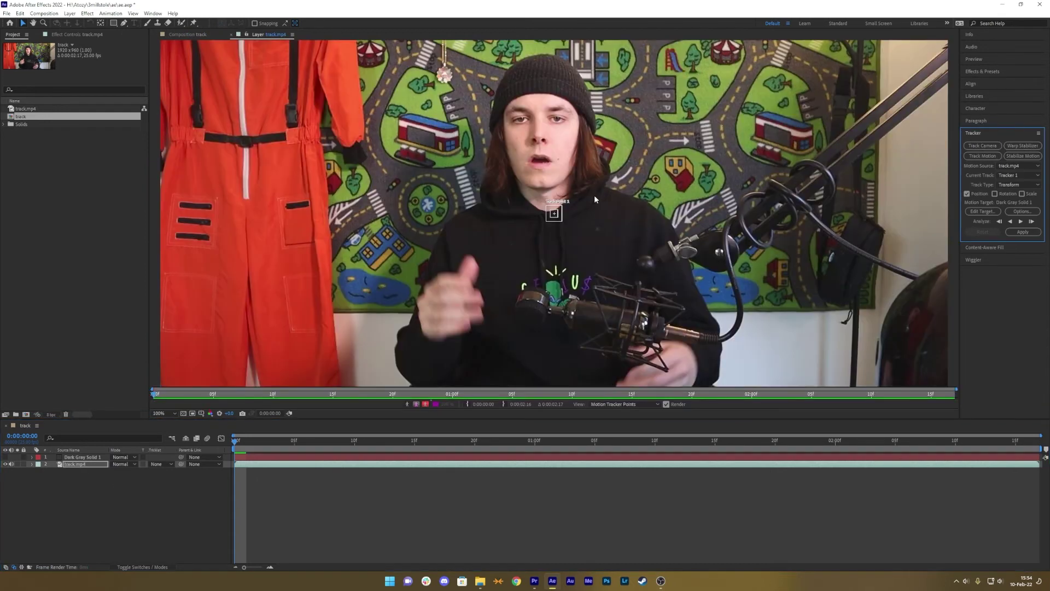
drag(567, 227, 546, 115)
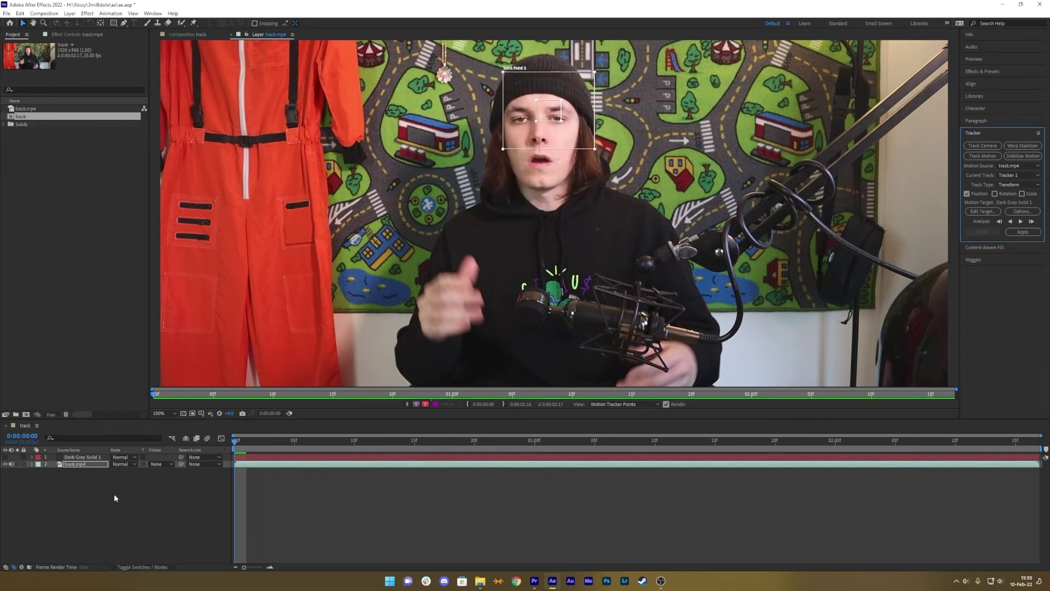
click(195, 35)
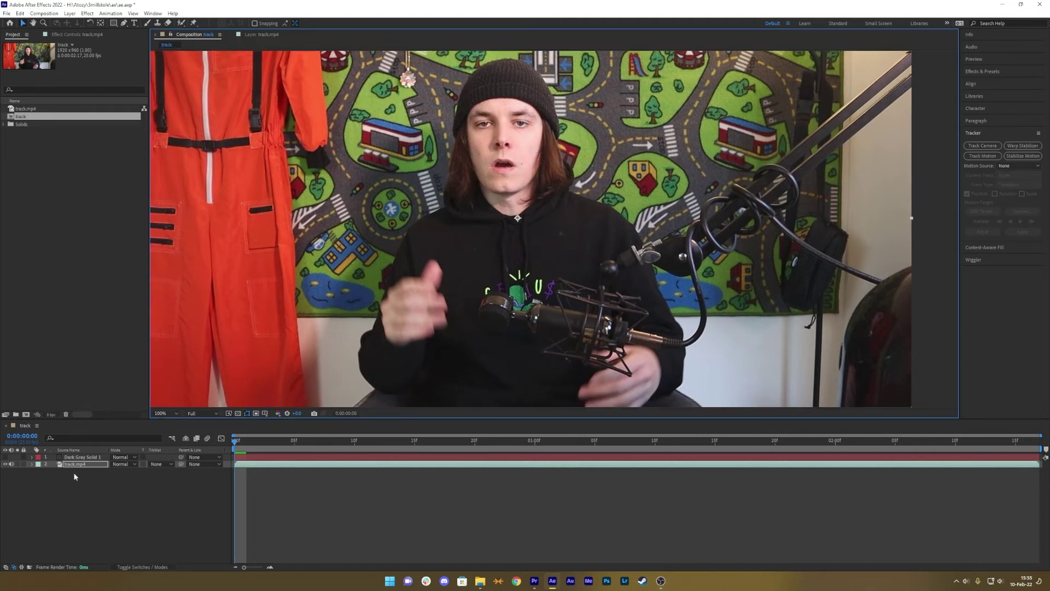
Apply the Mocha AE effect to track.mp4, launch Mocha, and dismiss its welcome window
click(87, 14)
mouse_move(197, 81)
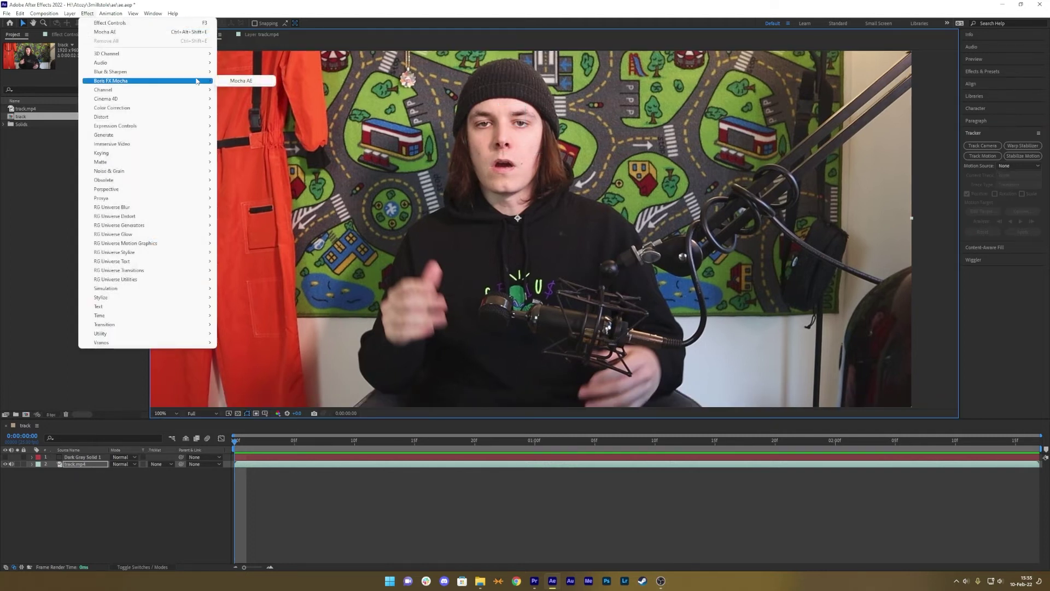
click(241, 81)
click(71, 36)
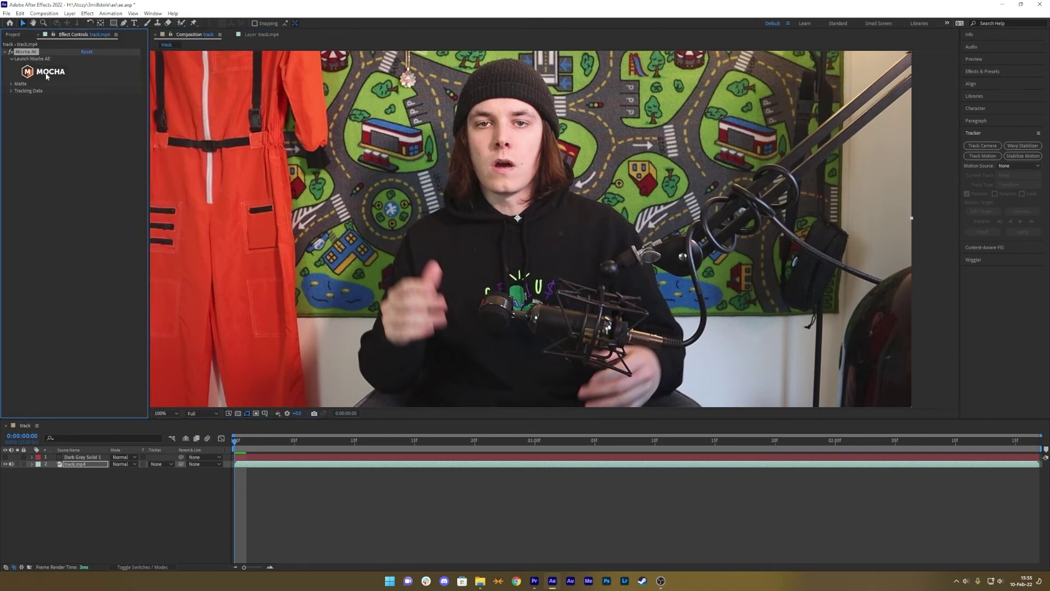
click(49, 72)
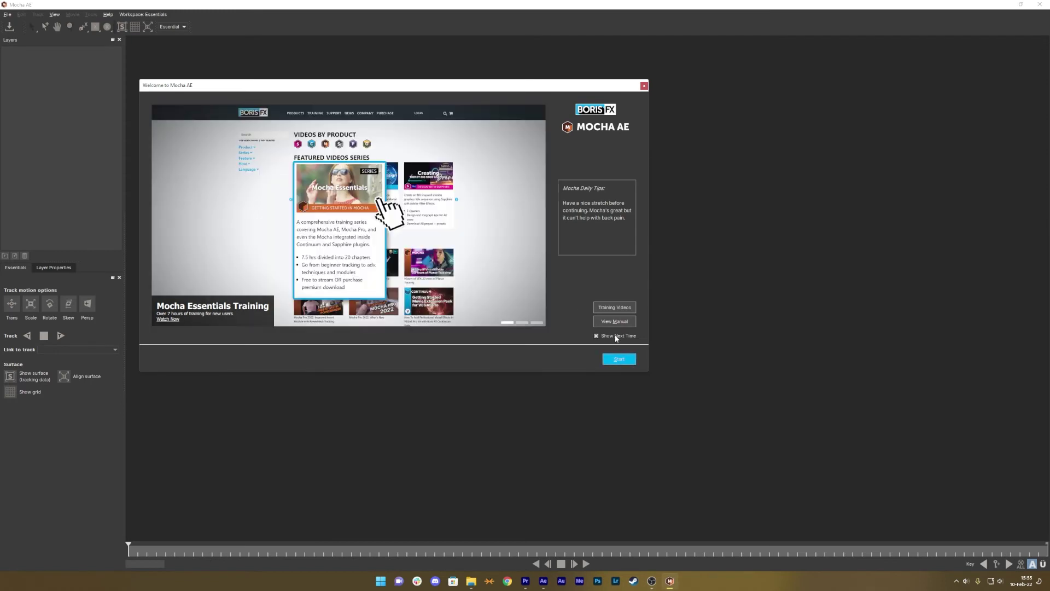
click(616, 356)
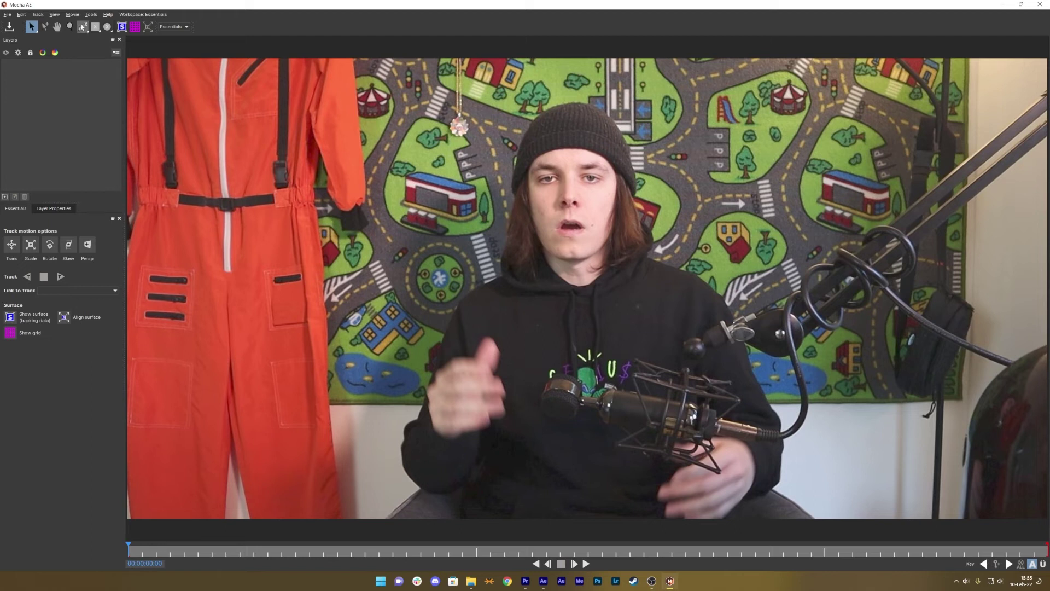
Draw a closed X-Spline on the first frame around the man's forehead, eyes and nose bridge
click(83, 27)
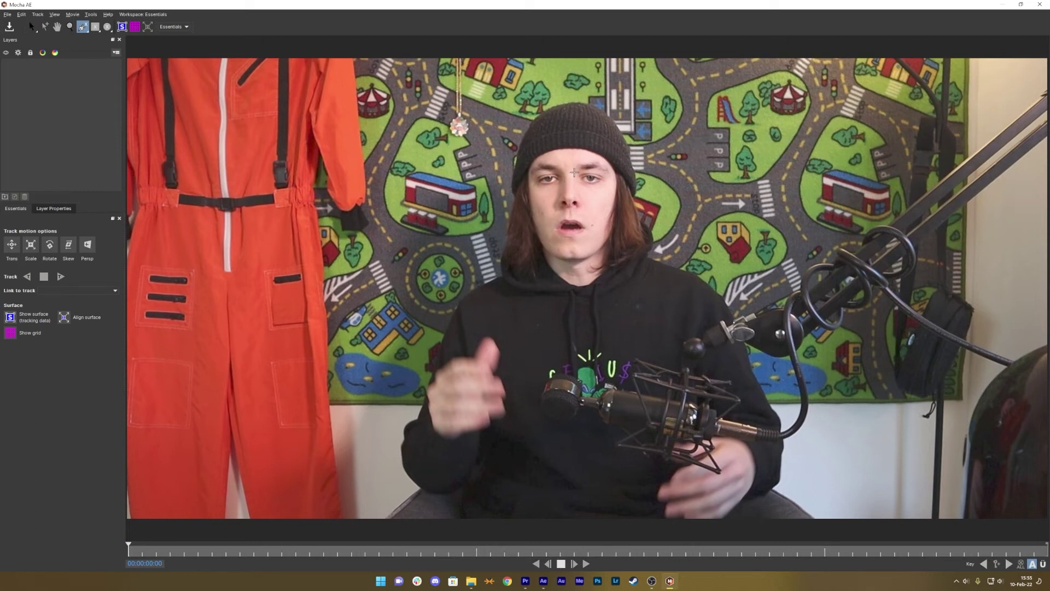
click(613, 164)
click(574, 150)
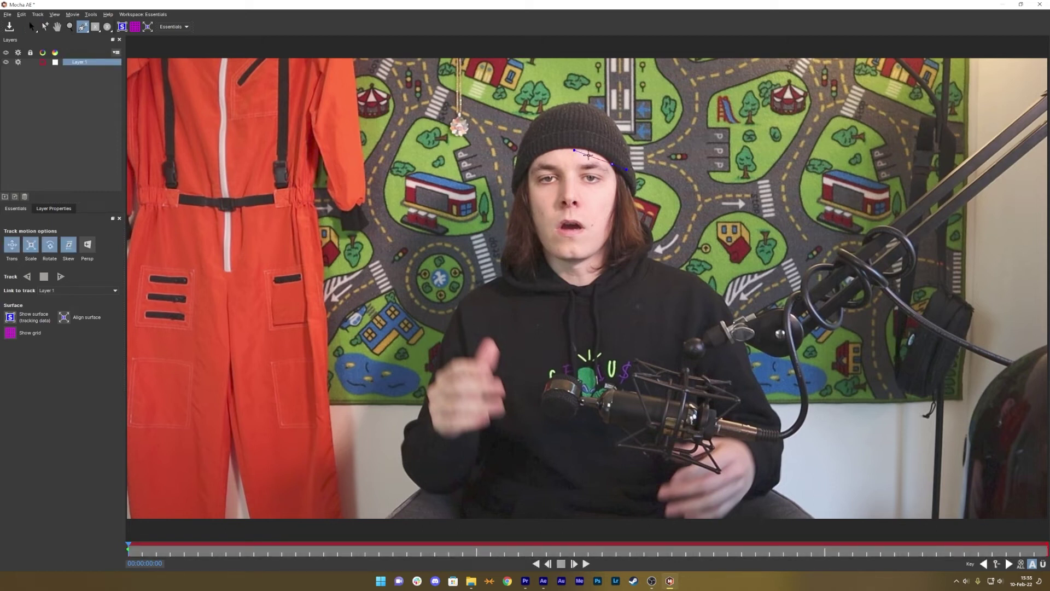
click(589, 156)
click(542, 158)
click(526, 176)
click(534, 197)
click(564, 186)
click(557, 161)
click(567, 173)
click(576, 196)
click(576, 173)
click(584, 159)
click(582, 190)
click(611, 191)
right_click(618, 180)
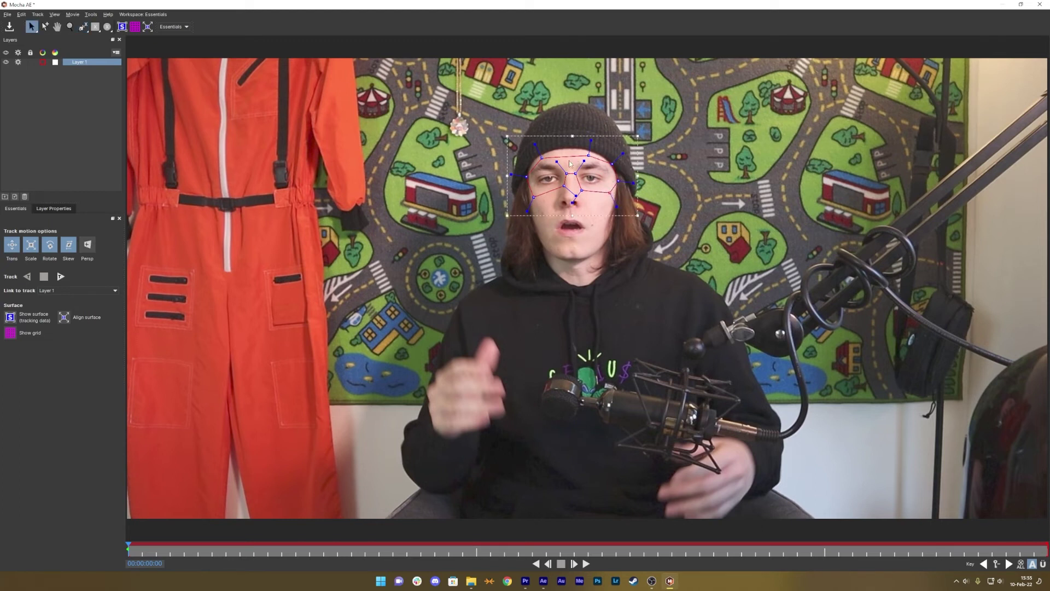
Track the face shape forward through the clip using translation only, and close Mocha with the project saved
click(68, 249)
click(49, 248)
click(31, 248)
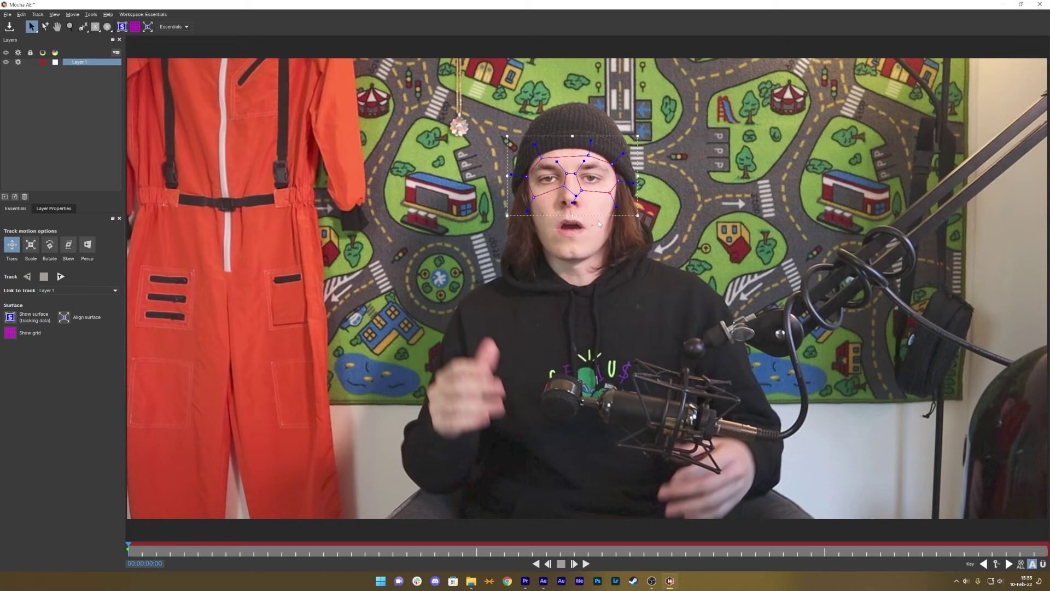
click(61, 277)
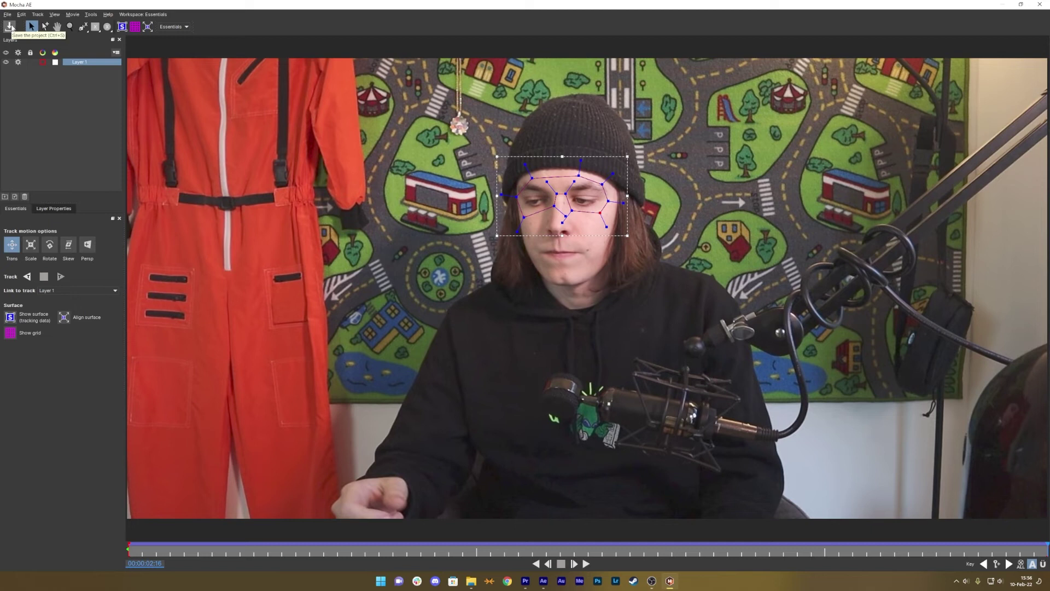
click(1041, 4)
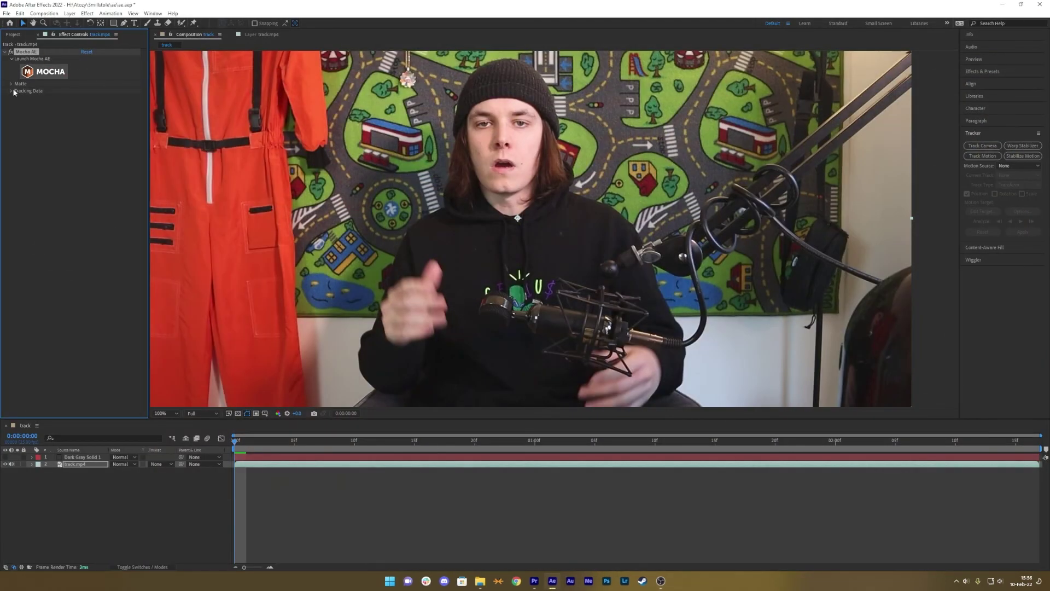
Create the Mocha AE track data from the Layer 1 face shape
click(11, 91)
click(109, 100)
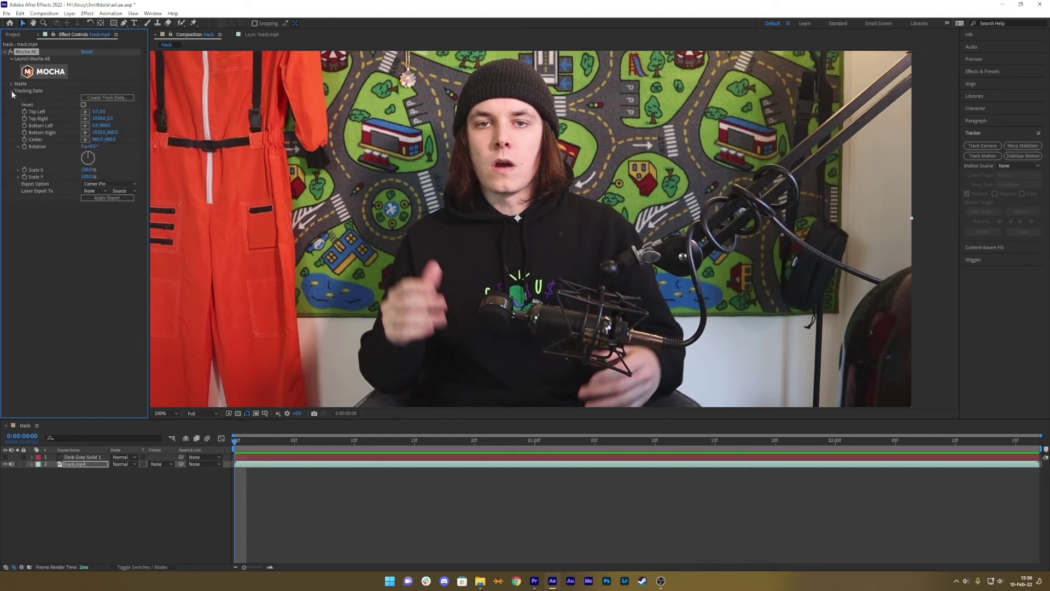
click(104, 98)
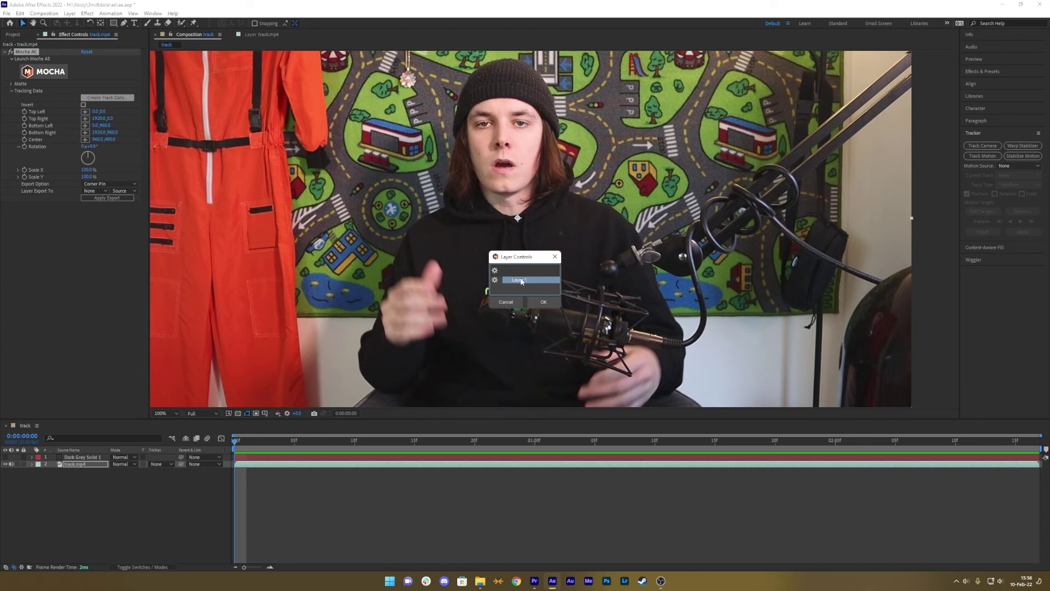
click(550, 303)
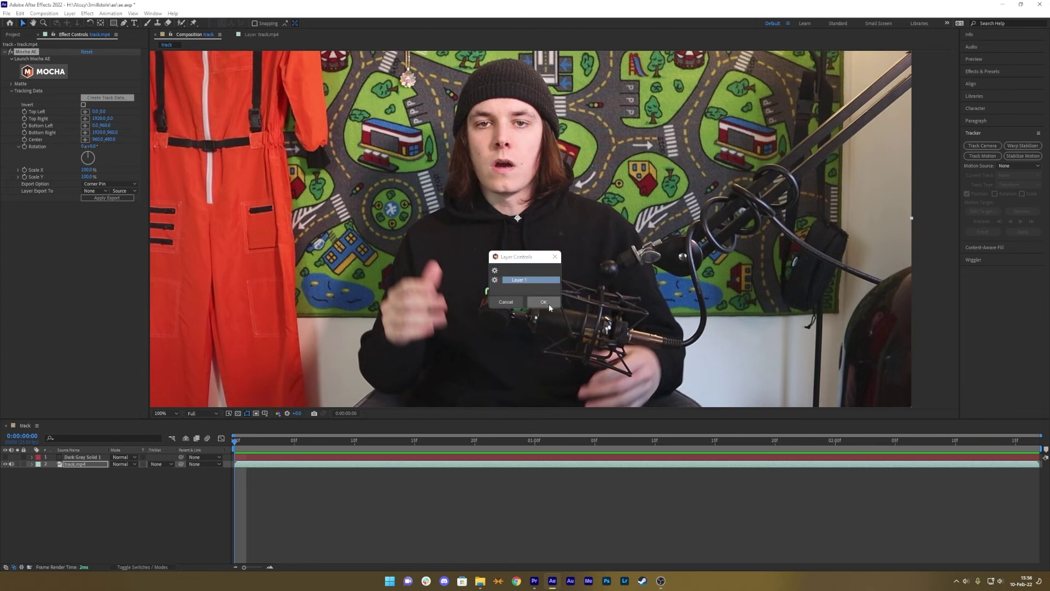
Export the tracking data as Transform keyframes to the Dark Gray Solid 1 layer
click(96, 186)
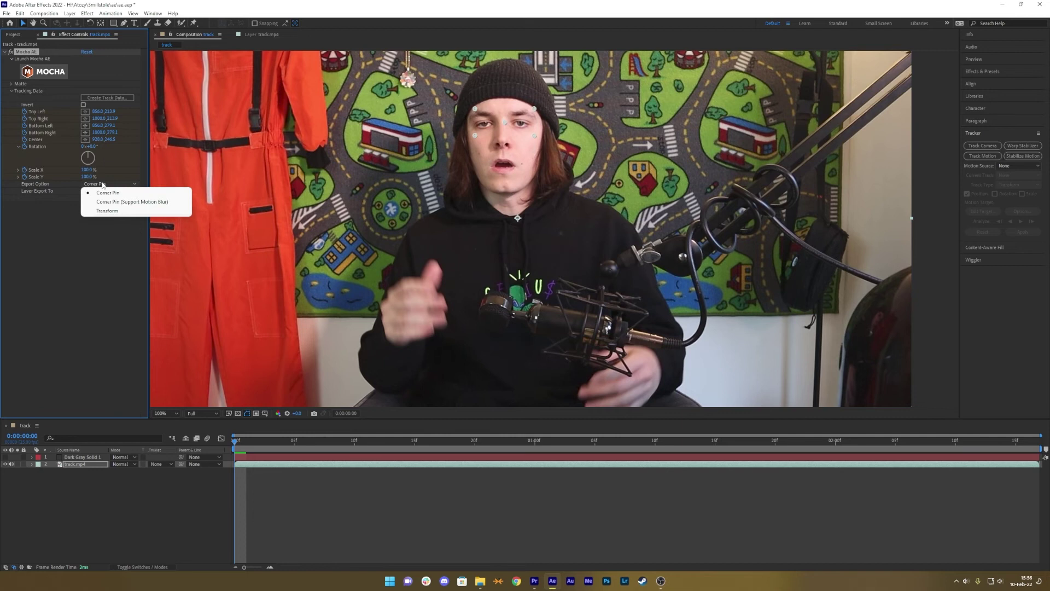
click(104, 213)
click(94, 191)
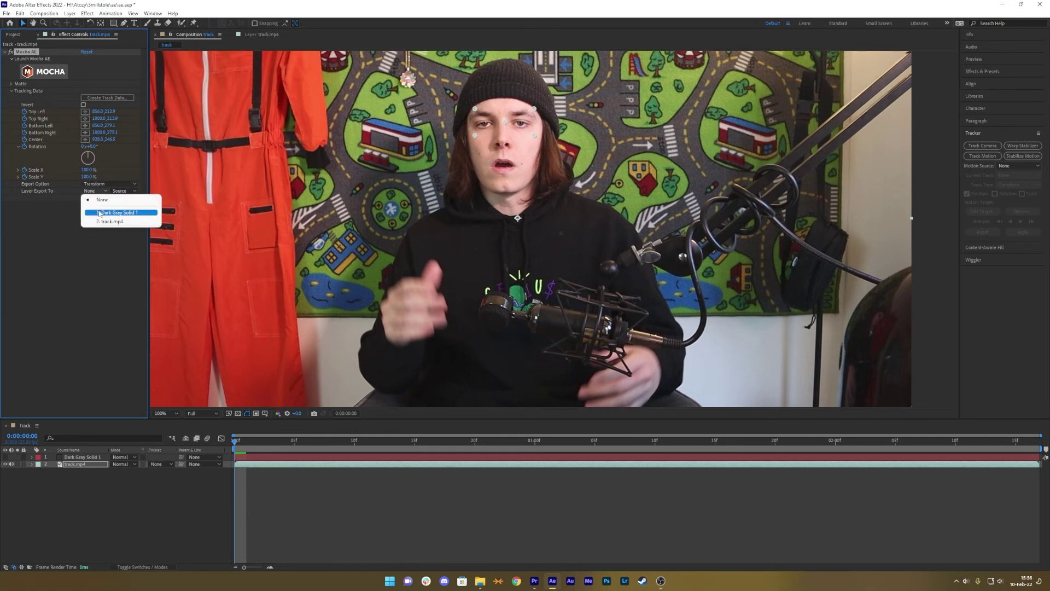
click(112, 213)
click(107, 199)
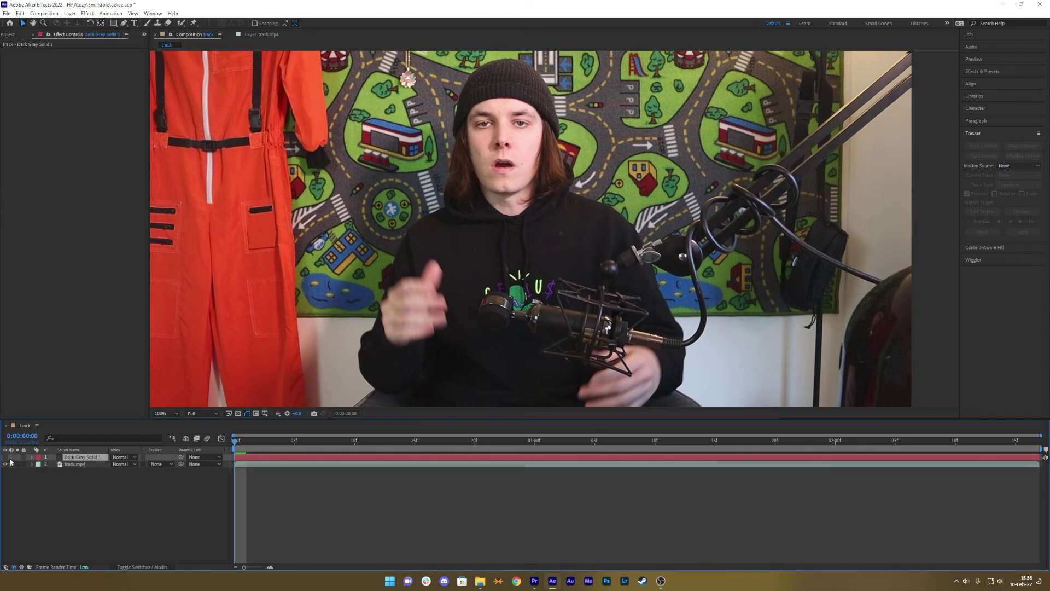
Make the Dark Gray Solid 1 layer visible and preview its tracked motion over the clip
drag(241, 440, 1029, 441)
key(space)
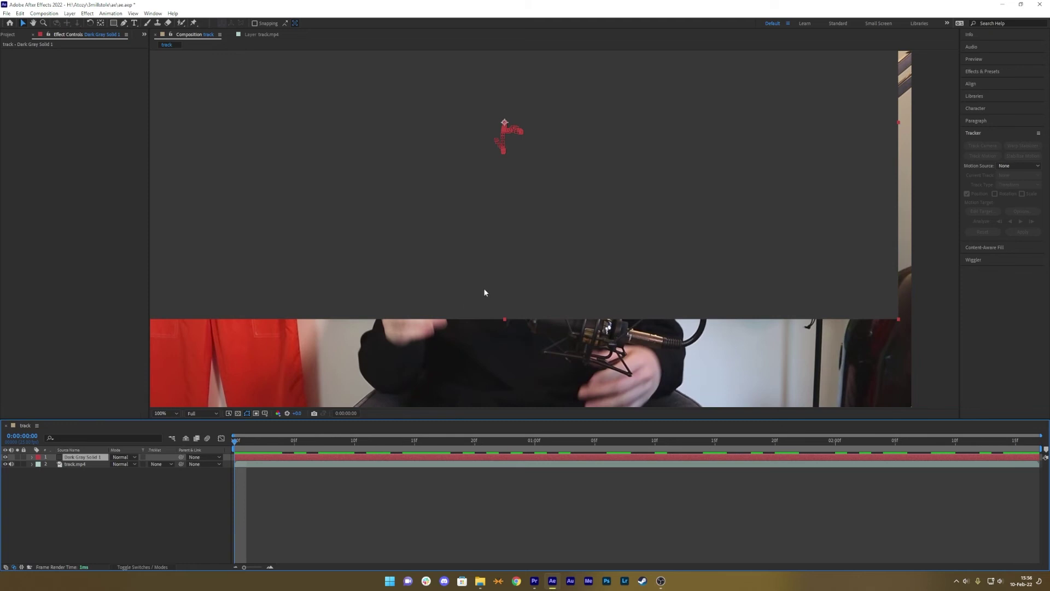
scroll(484, 288, down, 2)
click(100, 493)
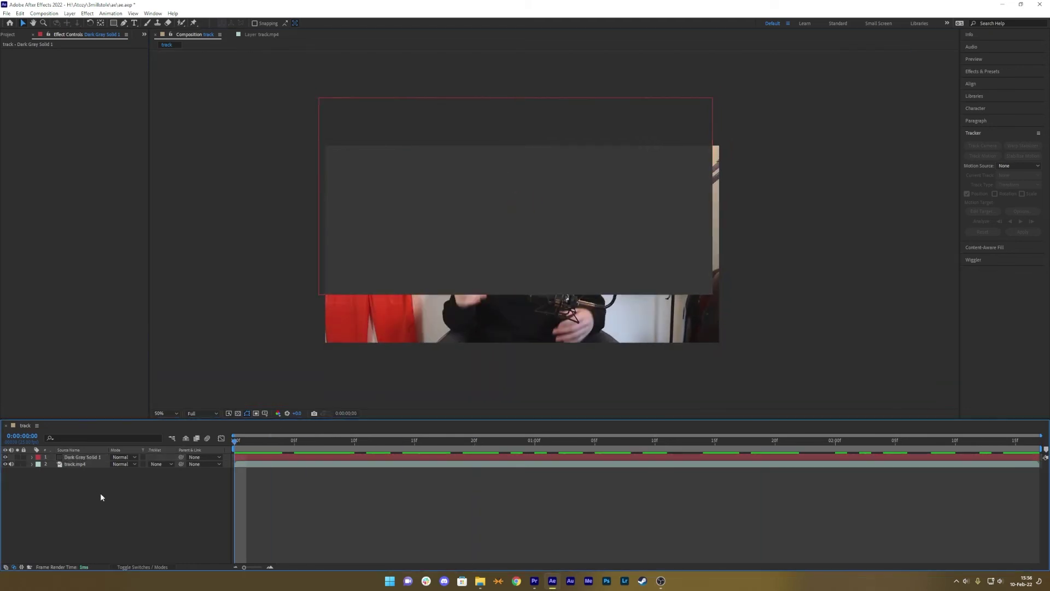
Copy the tracked Dark Gray Solid 1 layer into the AllThings sequence in Premiere Pro, placing it above the track clip on V1
click(85, 457)
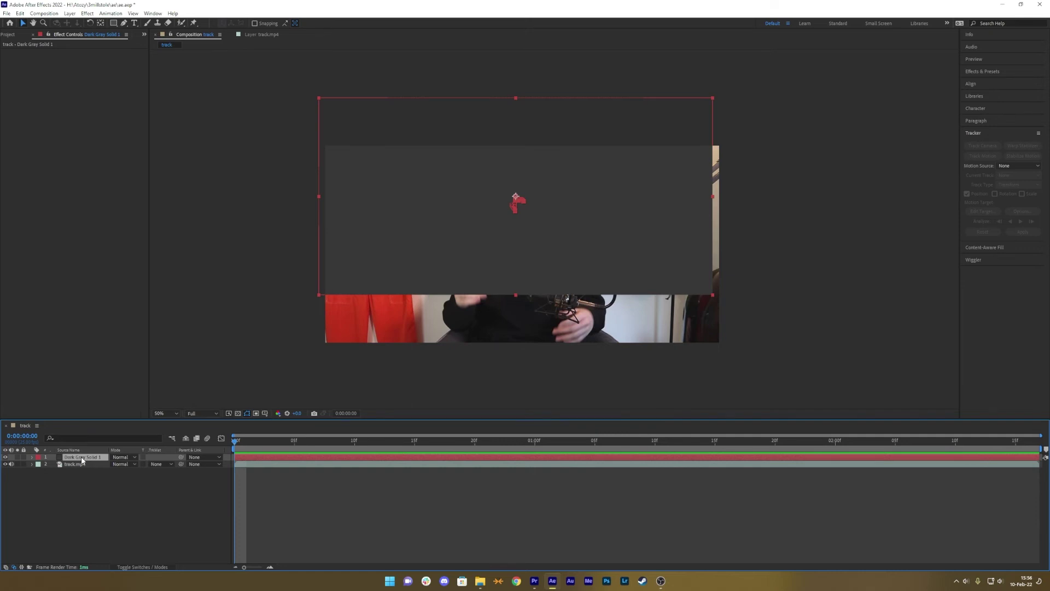
click(535, 581)
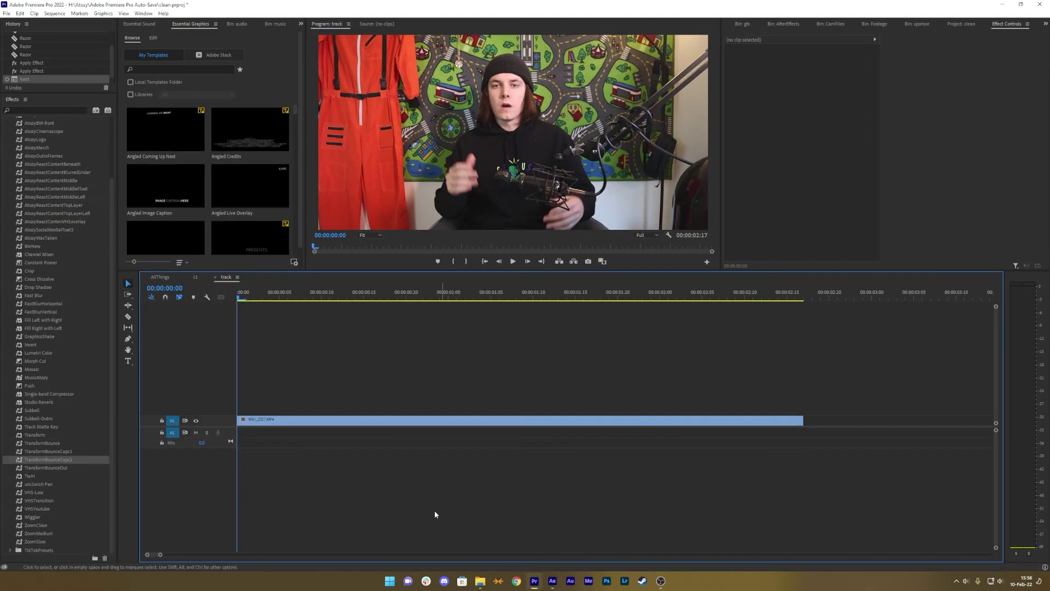
click(162, 280)
drag(251, 424, 247, 413)
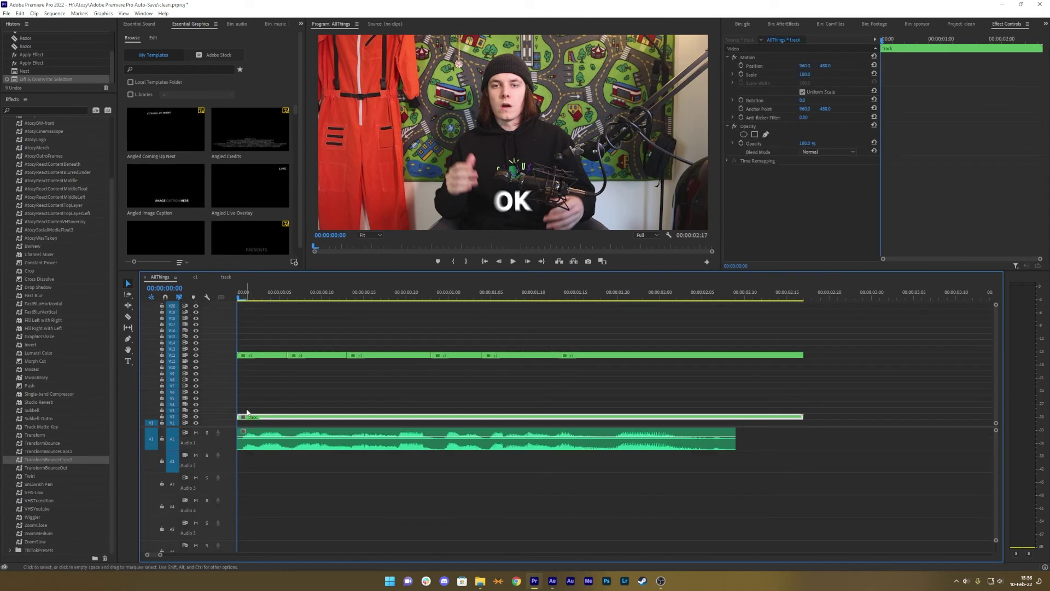
click(151, 423)
key(period)
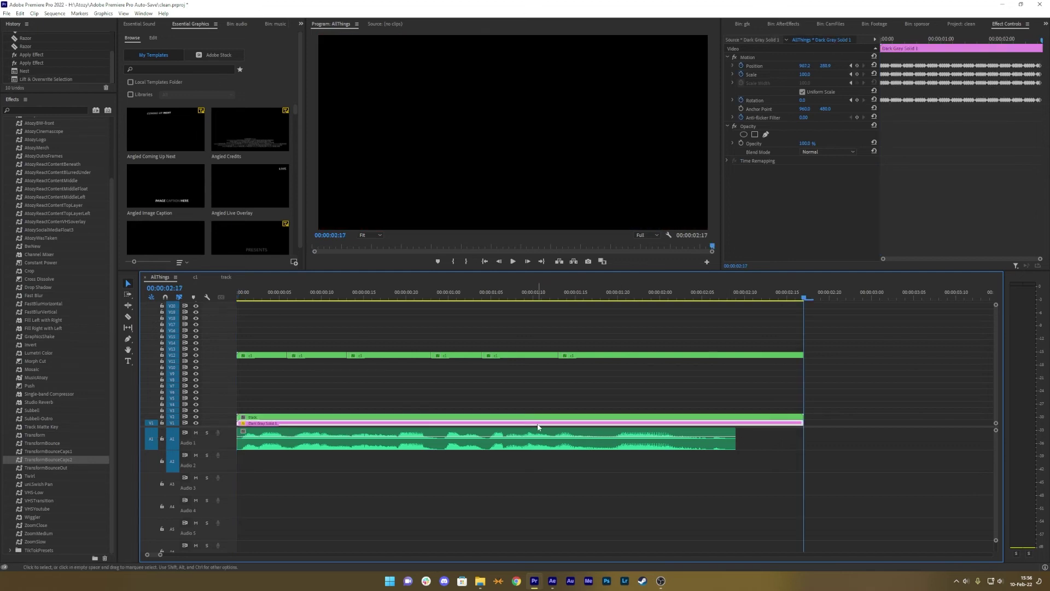
drag(320, 423, 289, 423)
key(Home)
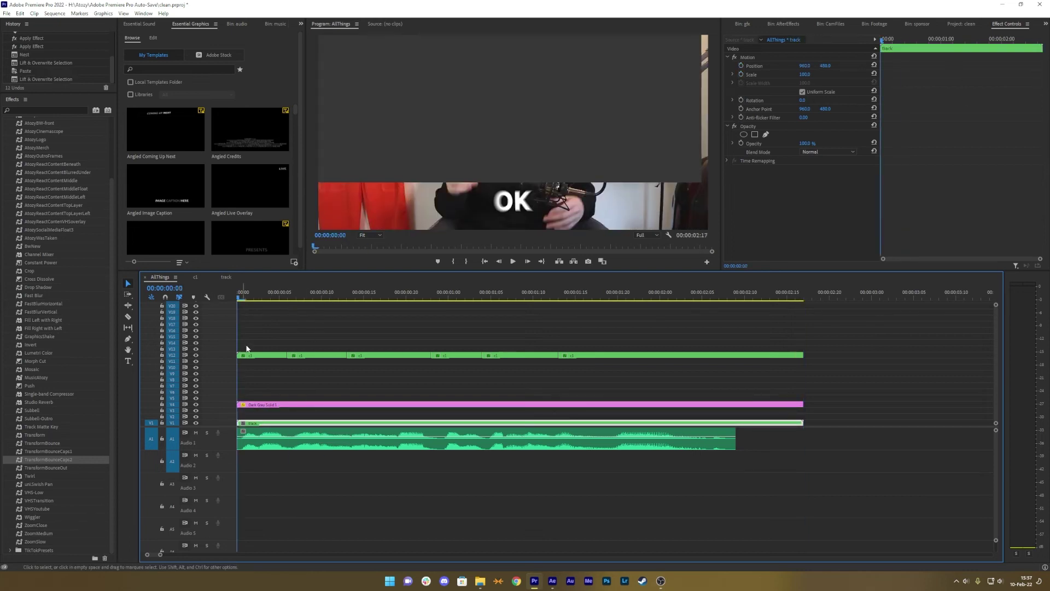
Remove the Scale, Rotation and Anti-flicker Filter keyframes from the solid clip, keeping its Position keyframes
click(308, 404)
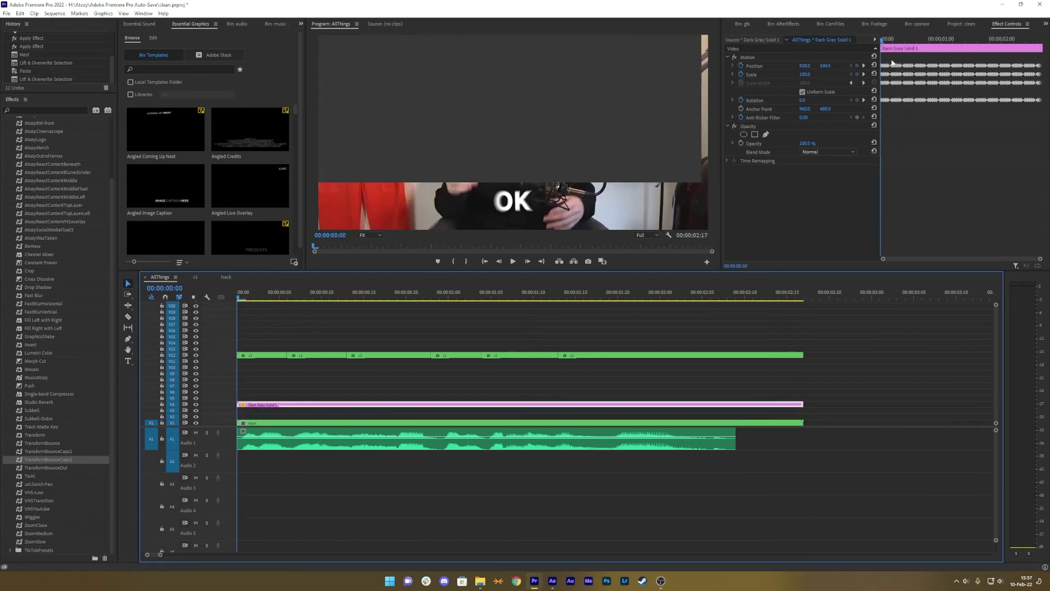
click(742, 75)
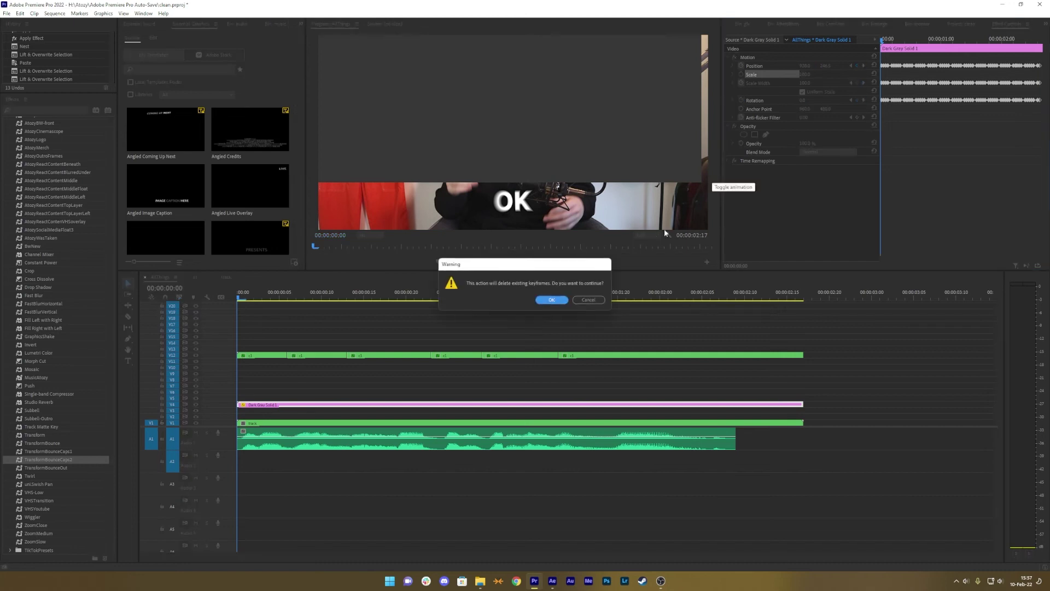
click(552, 300)
click(741, 118)
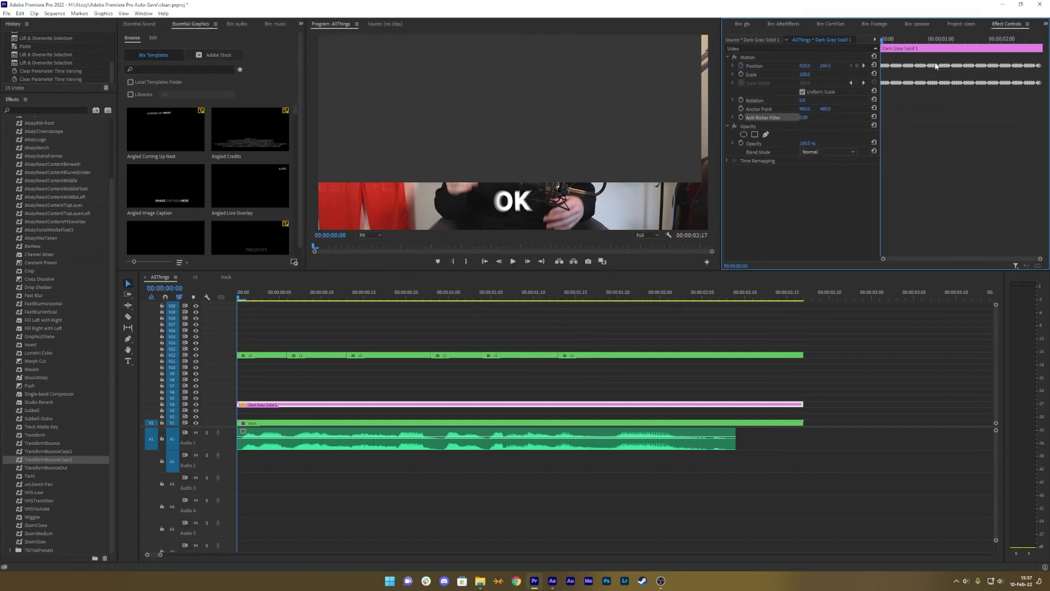
click(757, 66)
Nest all the caption clips into one sequence named track1
drag(258, 343, 774, 373)
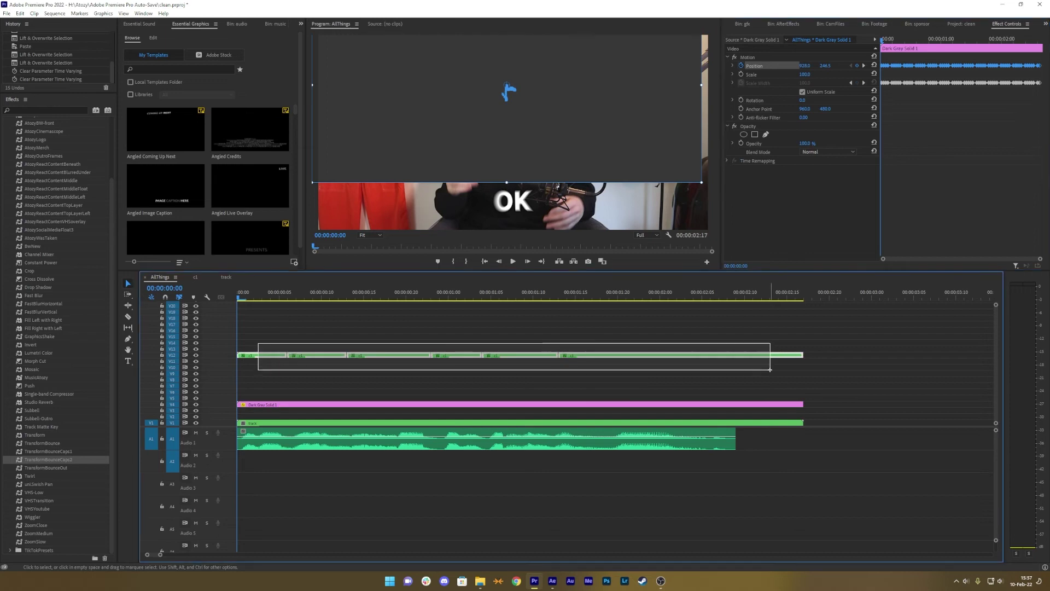
right_click(256, 358)
click(295, 379)
text(track1)
key(Return)
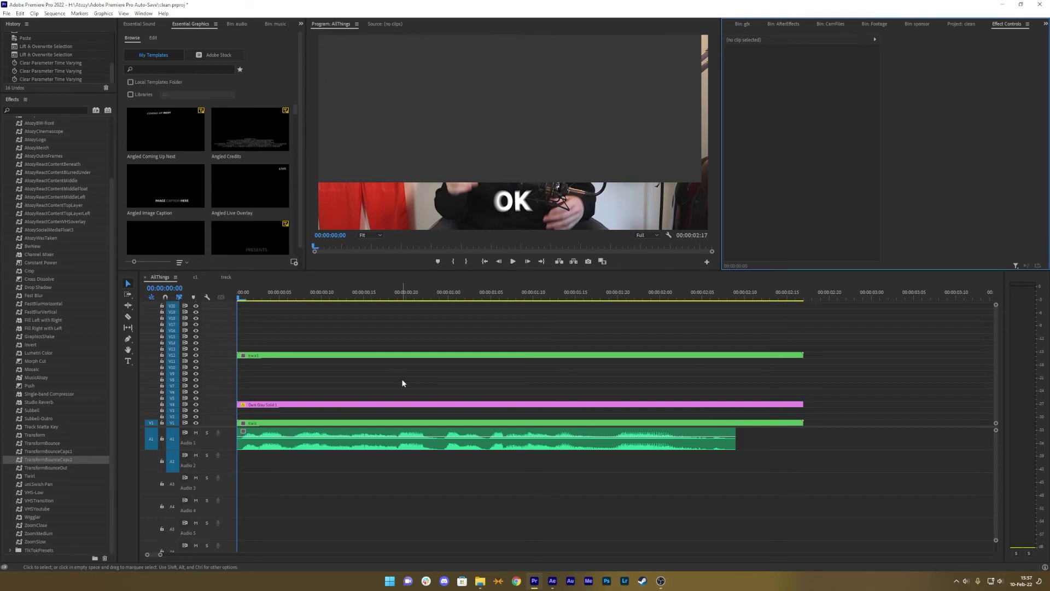
Copy the solid's Position keyframes and paste them onto the nested track1 captions
click(279, 406)
click(758, 66)
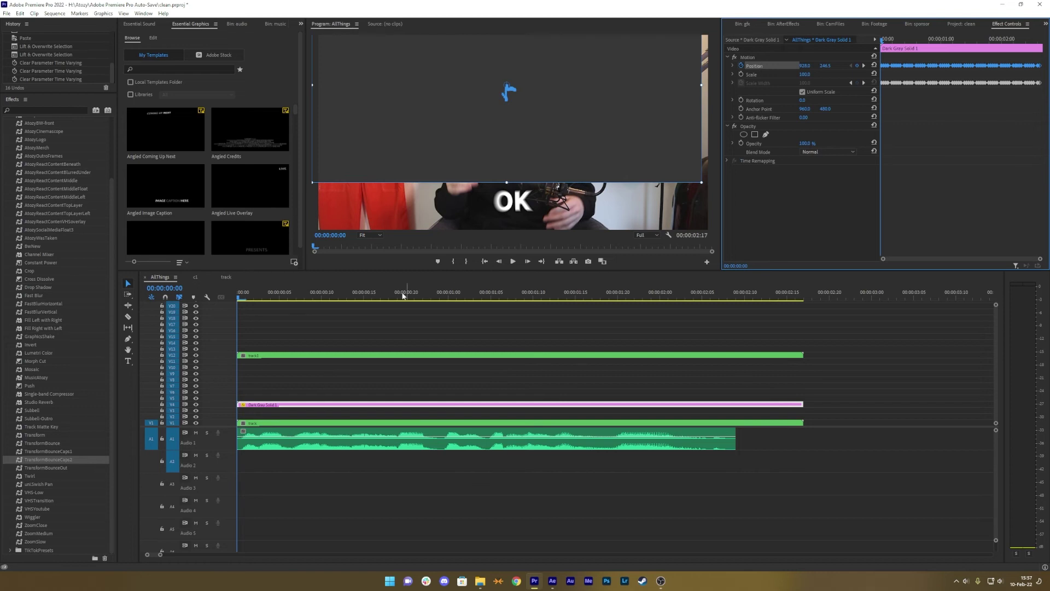
click(272, 356)
click(759, 66)
key(ctrl+v)
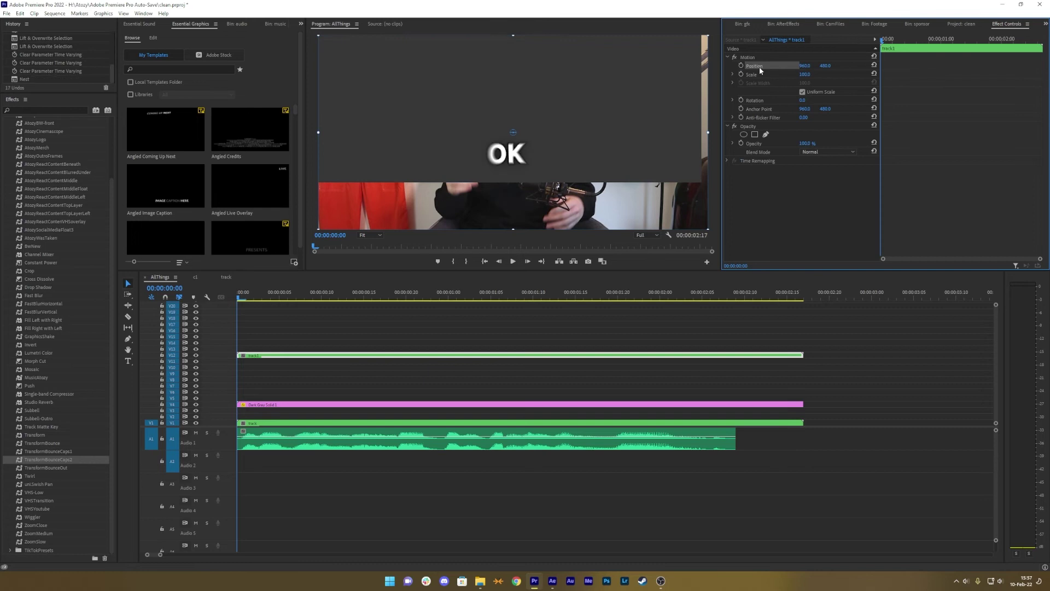
Delete the Dark Gray Solid 1 clip from the sequence and play back the tracked captions
drag(382, 380, 300, 412)
key(Delete)
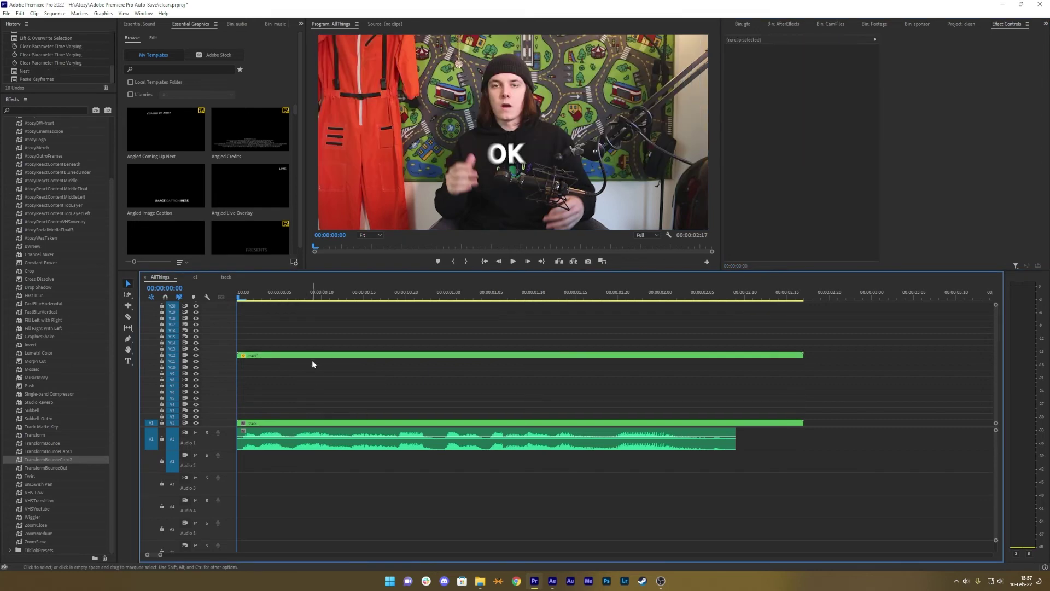
key(space)
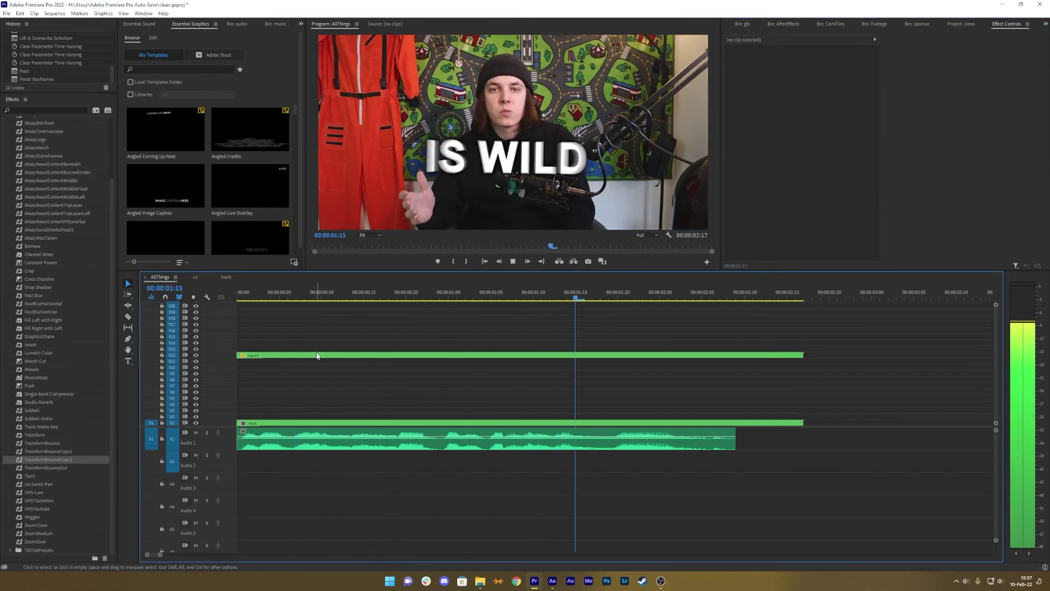
key(space)
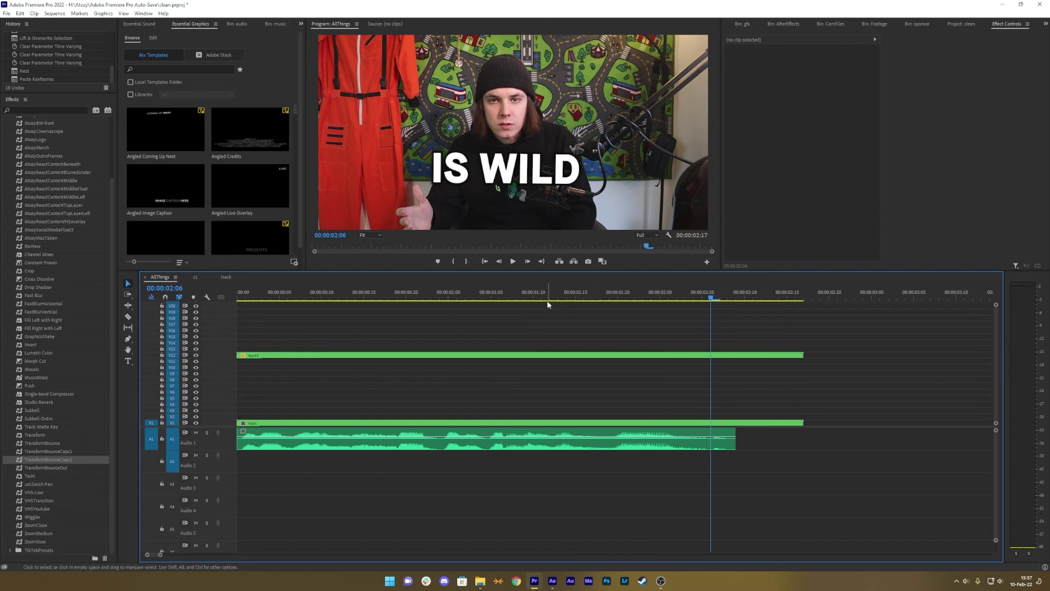
Try moving the captions lower by setting track1's vertical Anchor Point to about 308, and play them back
drag(547, 295, 355, 297)
click(525, 355)
drag(825, 66, 788, 65)
drag(825, 109, 690, 109)
drag(389, 296, 237, 296)
key(space)
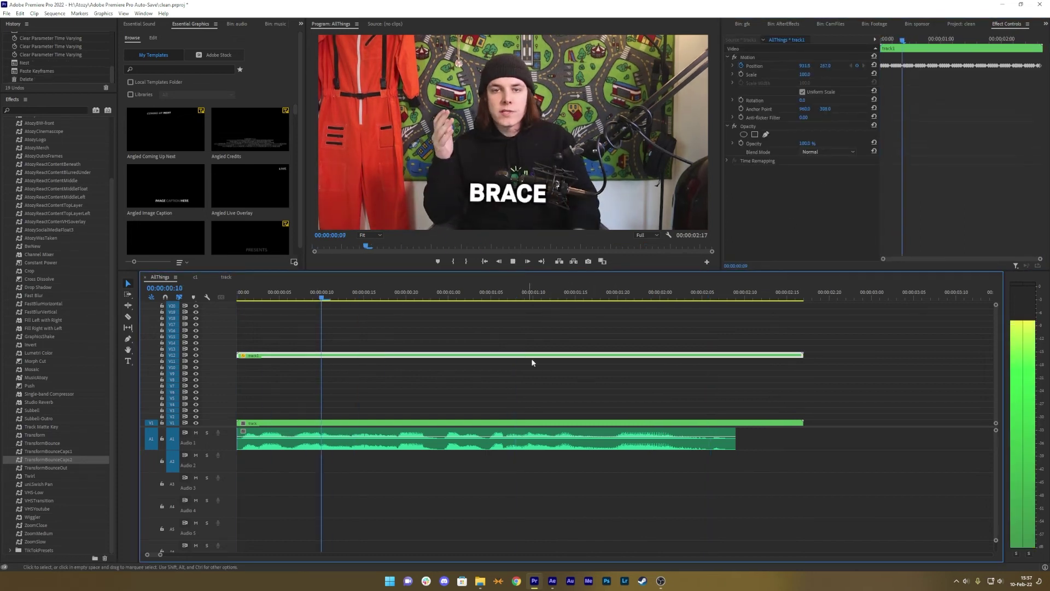
key(space)
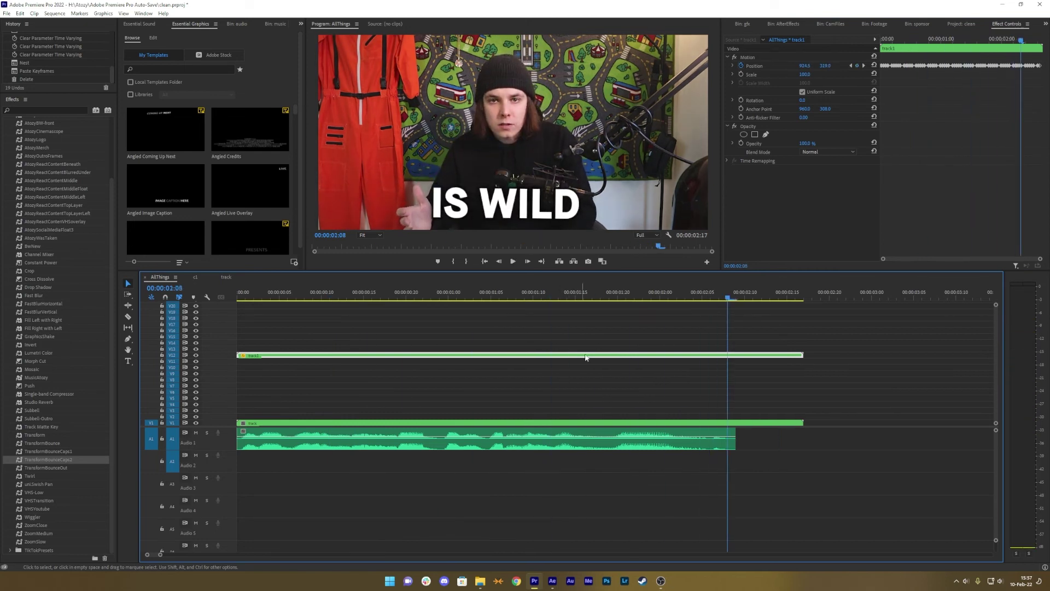
Try a vertical Anchor Point of about 380 on track1, play it back, and reset the anchor
drag(825, 109, 854, 109)
drag(720, 296, 452, 301)
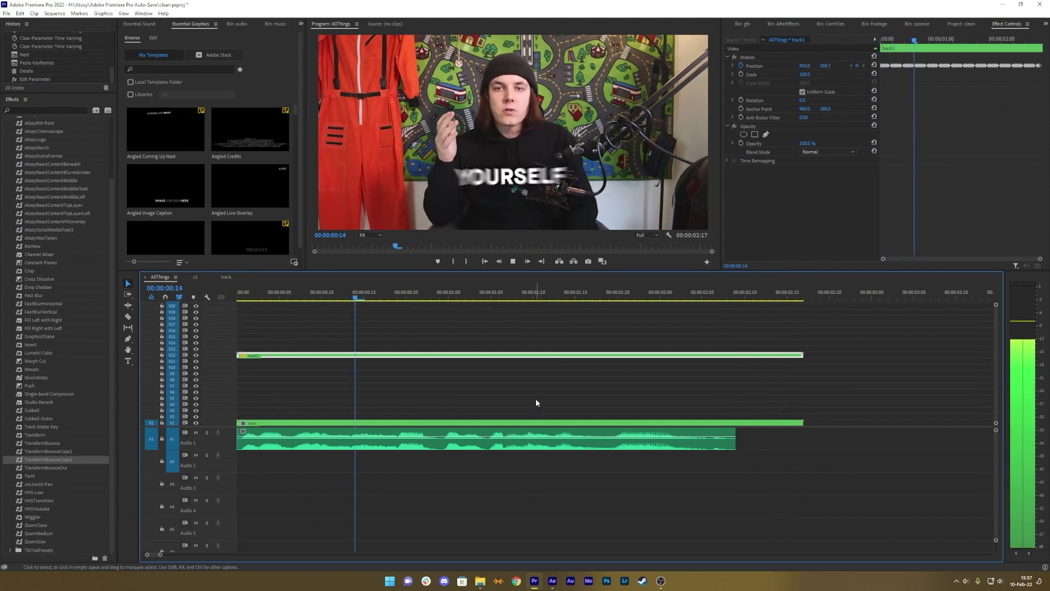
key(space)
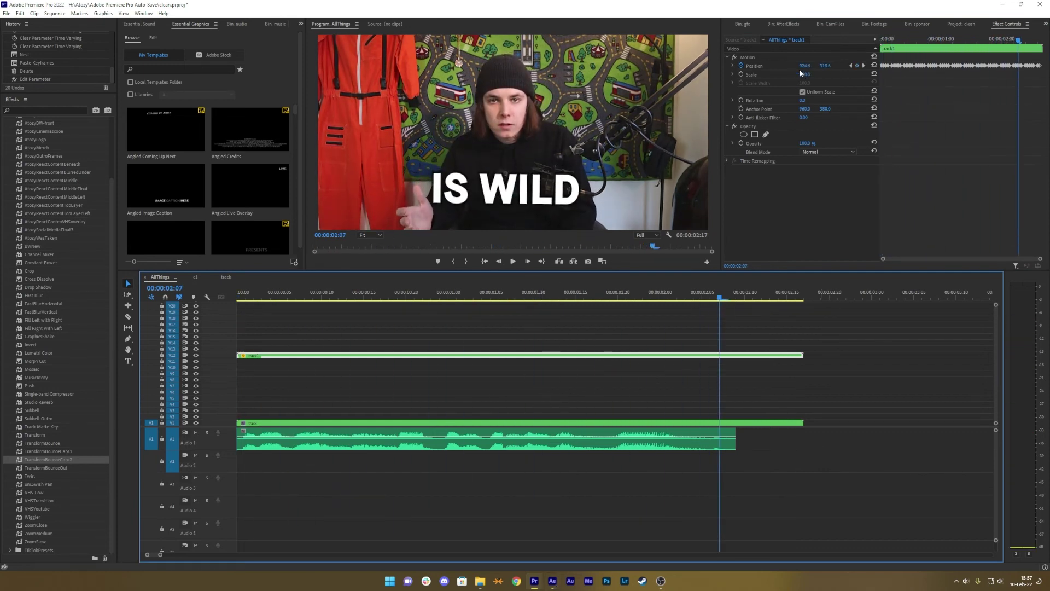
click(779, 109)
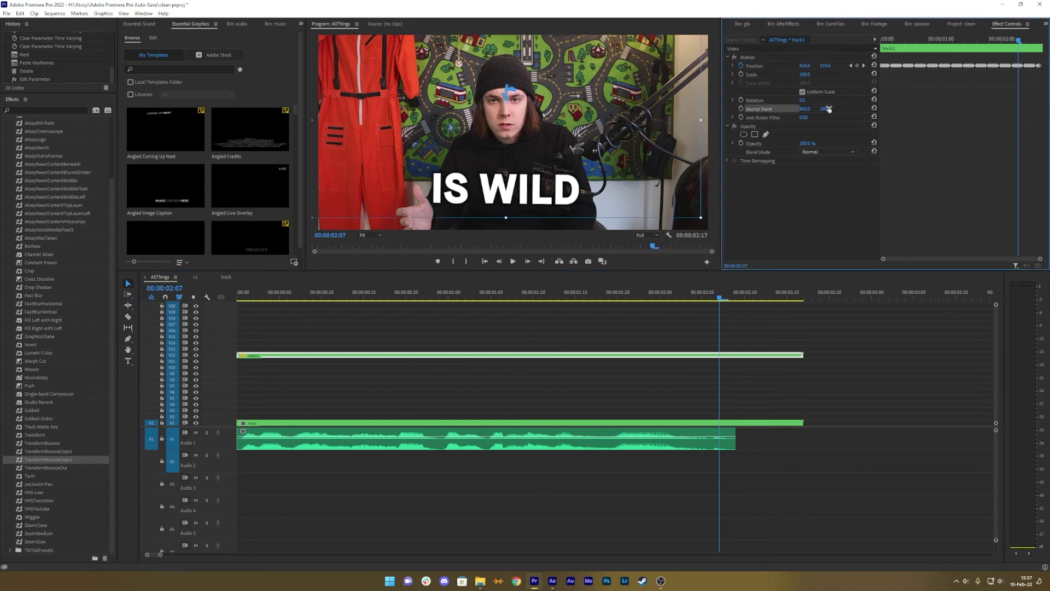
click(875, 109)
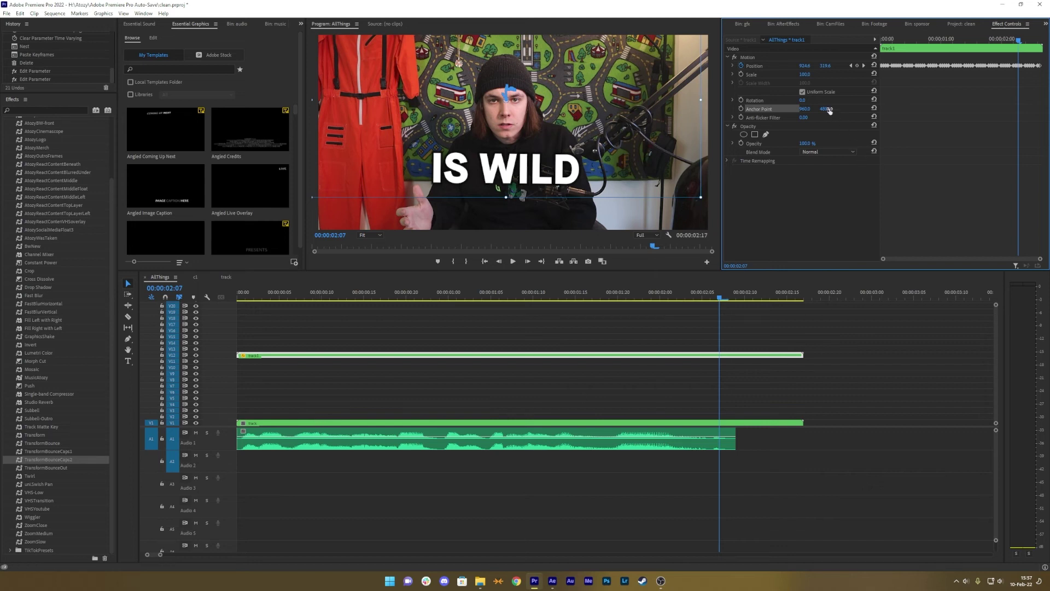
Set track1's vertical Anchor Point to about 439 and play the captions from the start
mouse_move(826, 108)
mouse_down()
mouse_move(791, 108)
mouse_move(842, 108)
mouse_up()
drag(682, 294, 237, 298)
key(space)
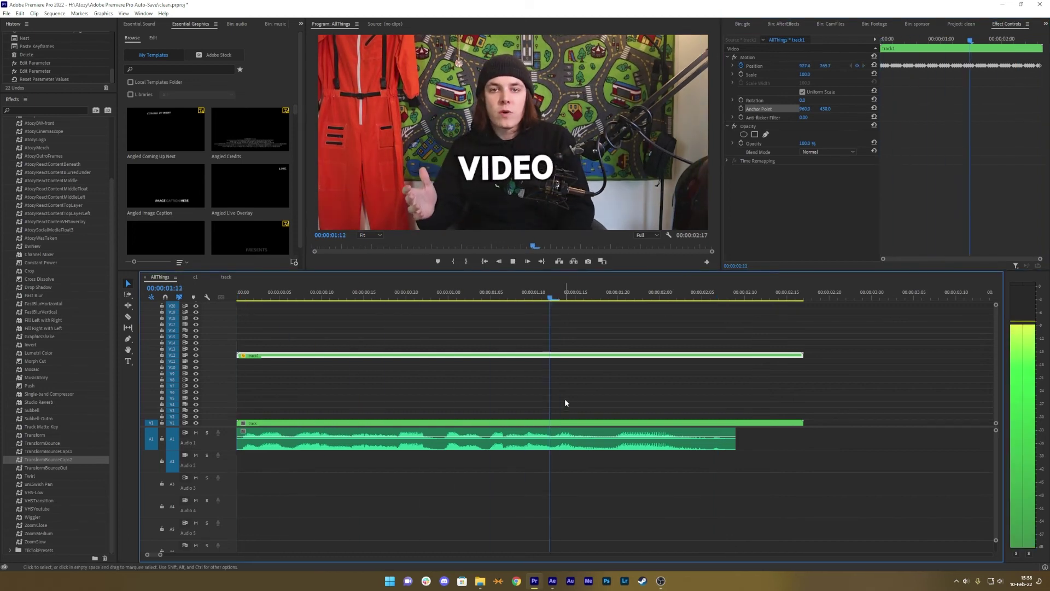
key(space)
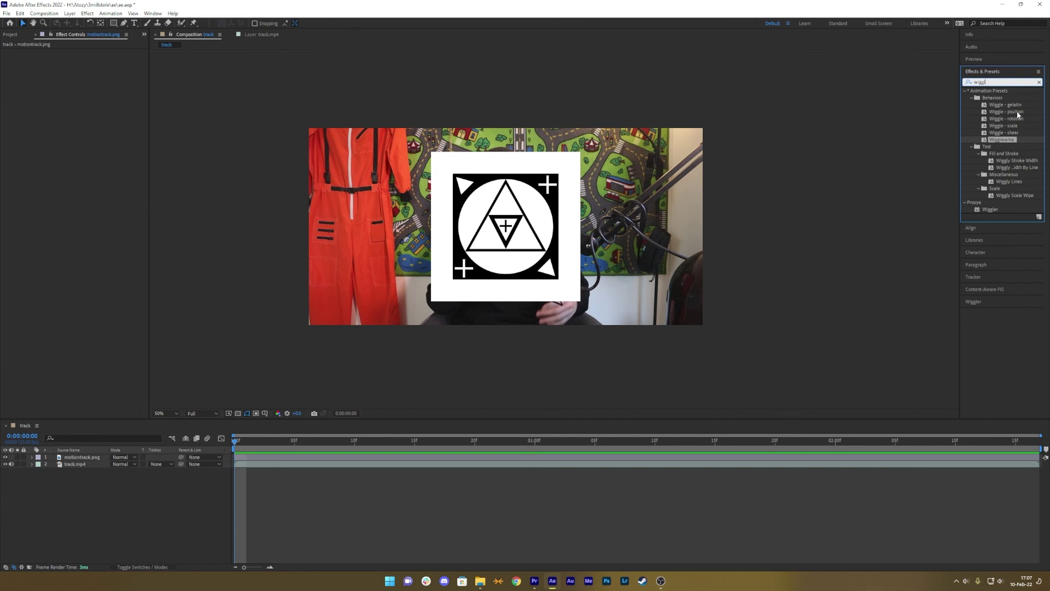
In After Effects, apply the Wiggle - position preset to motiontrack.png and preview its movement
drag(1019, 115, 82, 457)
key(space)
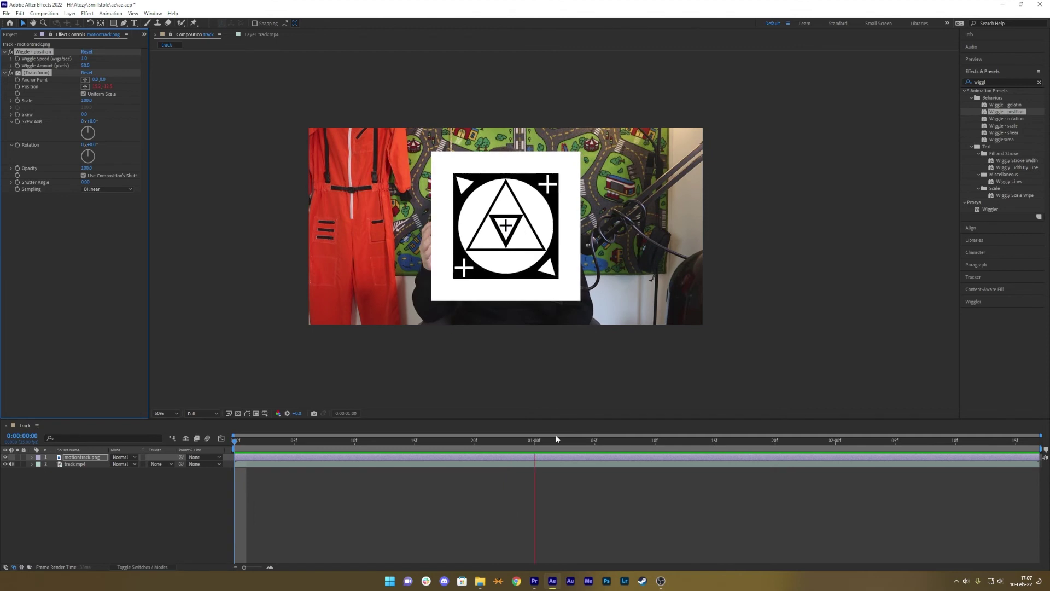
key(space)
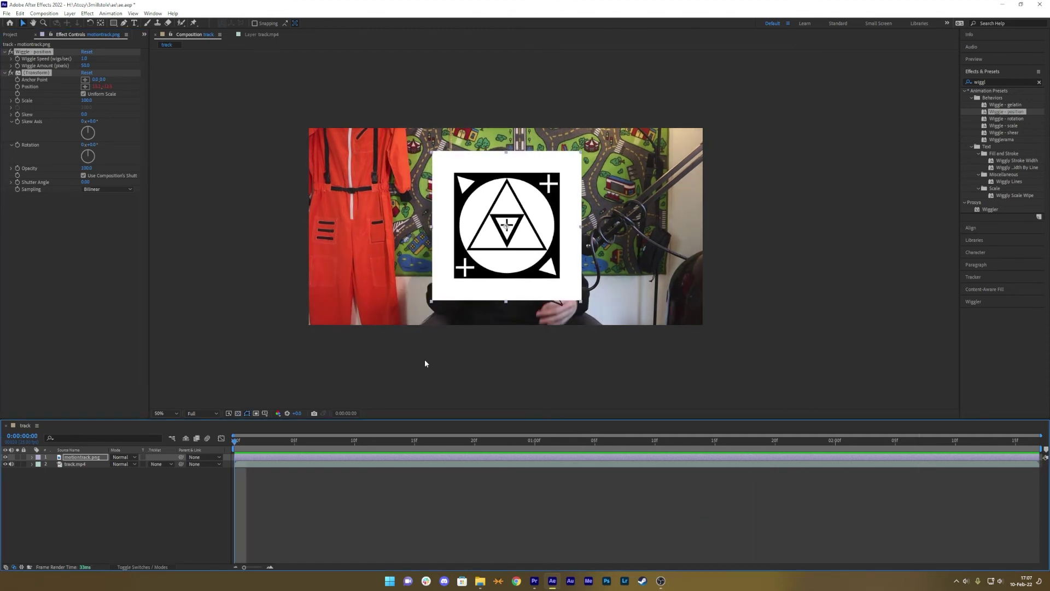
Set the Wiggle Amount to 100 pixels, adjust the Wiggle Speed, and preview motiontrack.png again
click(88, 65)
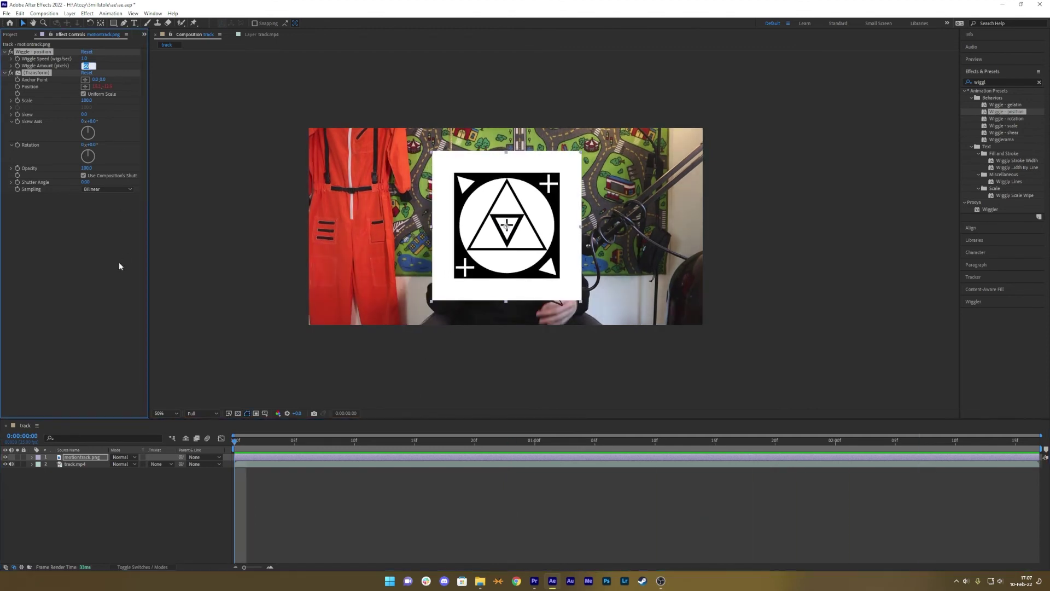
key(Return)
key(space)
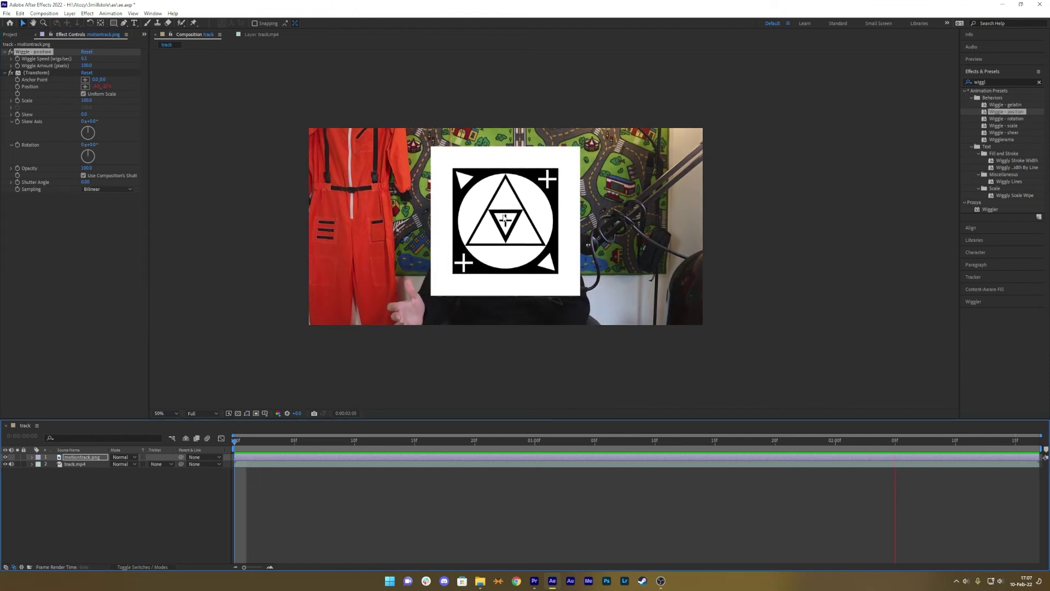
Adjust the Wiggle Speed and reduce the Wiggle Amount of the position wiggle on motiontrack.png, and preview it
key(space)
click(85, 58)
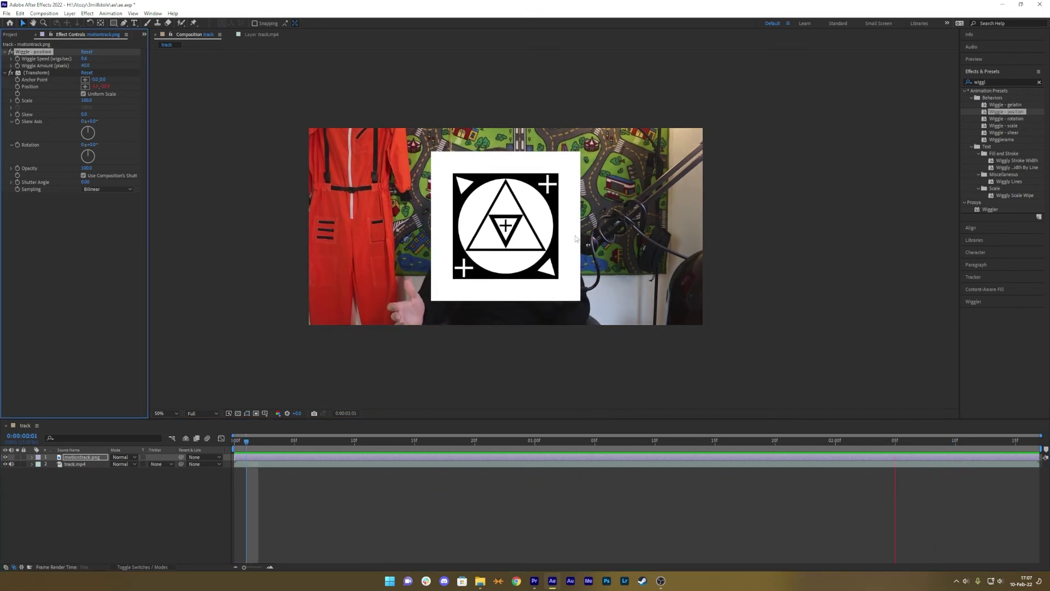
key(space)
Apply the Wiggle - rotation preset to motiontrack.png and preview the combined movement
drag(1007, 119, 98, 457)
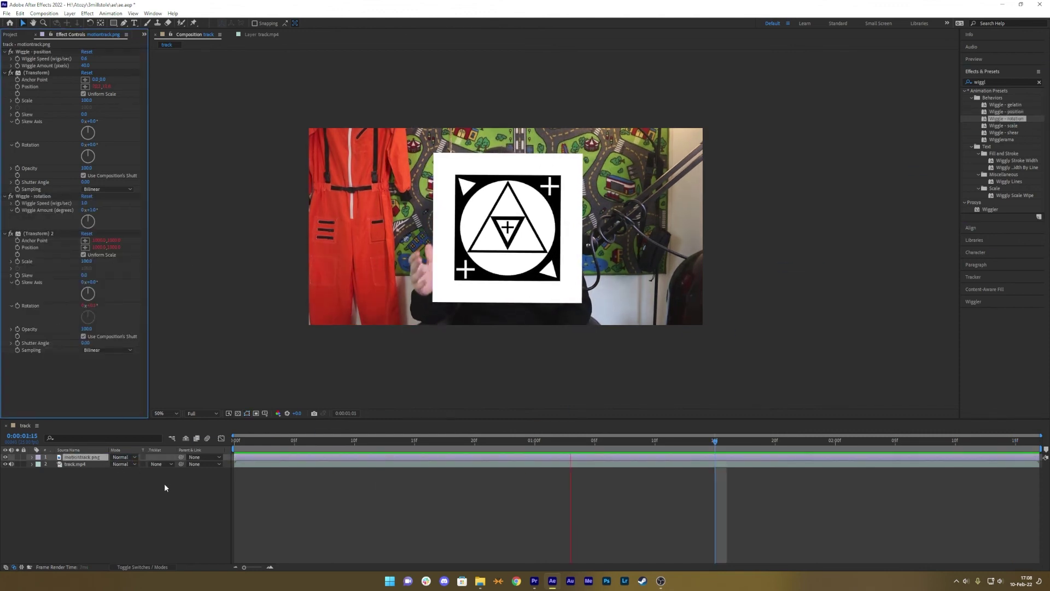
key(space)
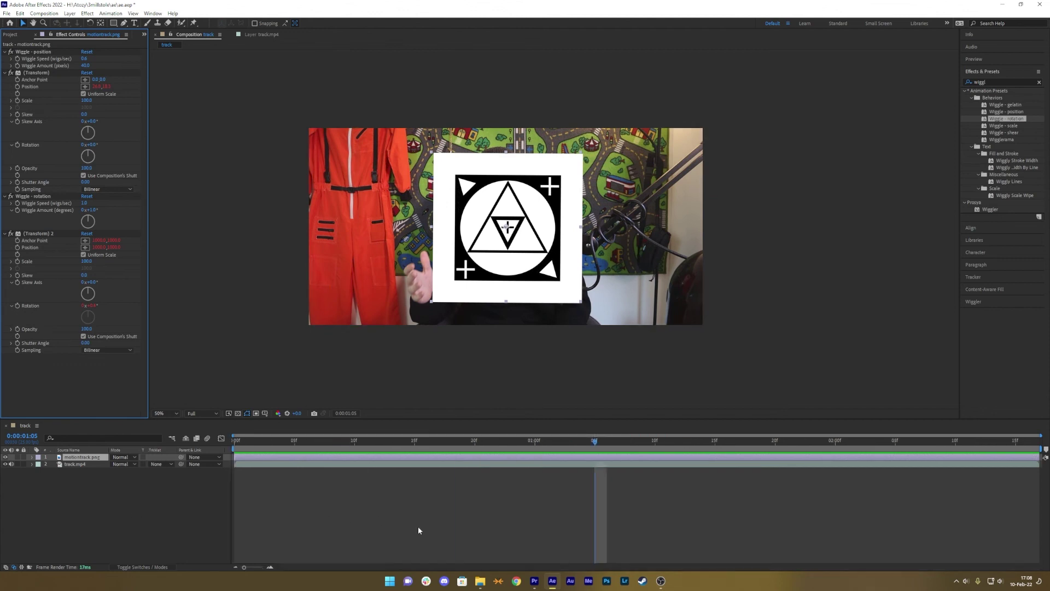
Extend the track composition's duration to about 10 minutes and stretch motiontrack.png across its full length
click(43, 13)
click(61, 33)
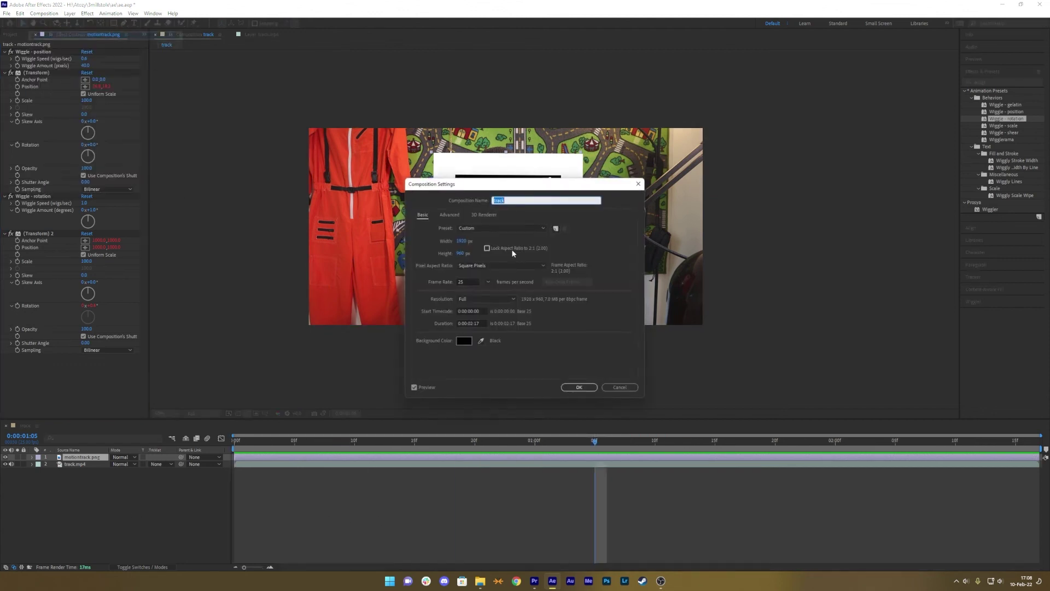
click(466, 324)
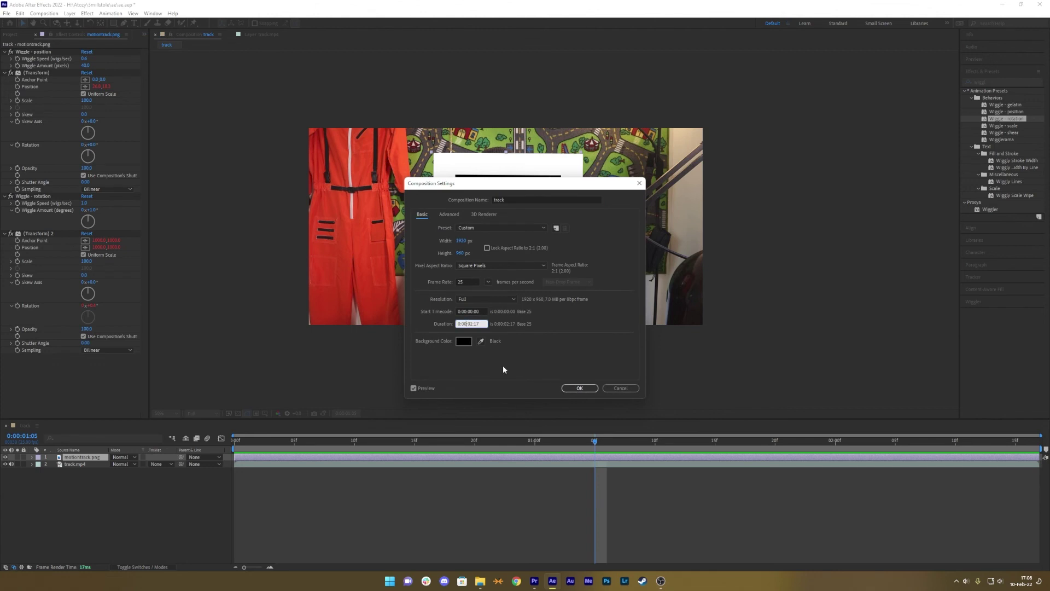
key(Return)
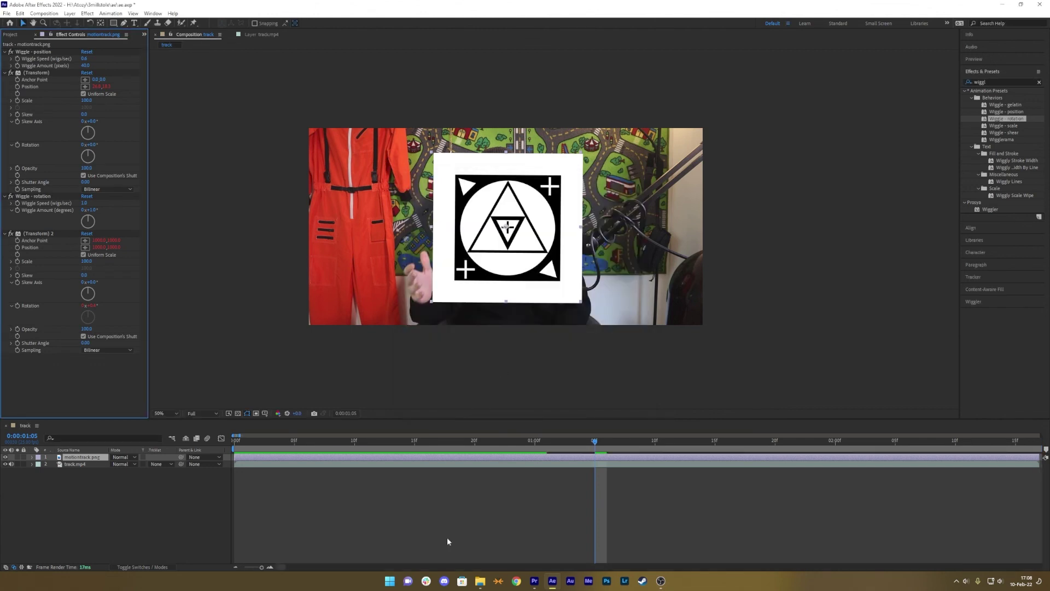
key(space)
Hide the track.mp4 layer and return the playhead to the start of the composition
click(5, 464)
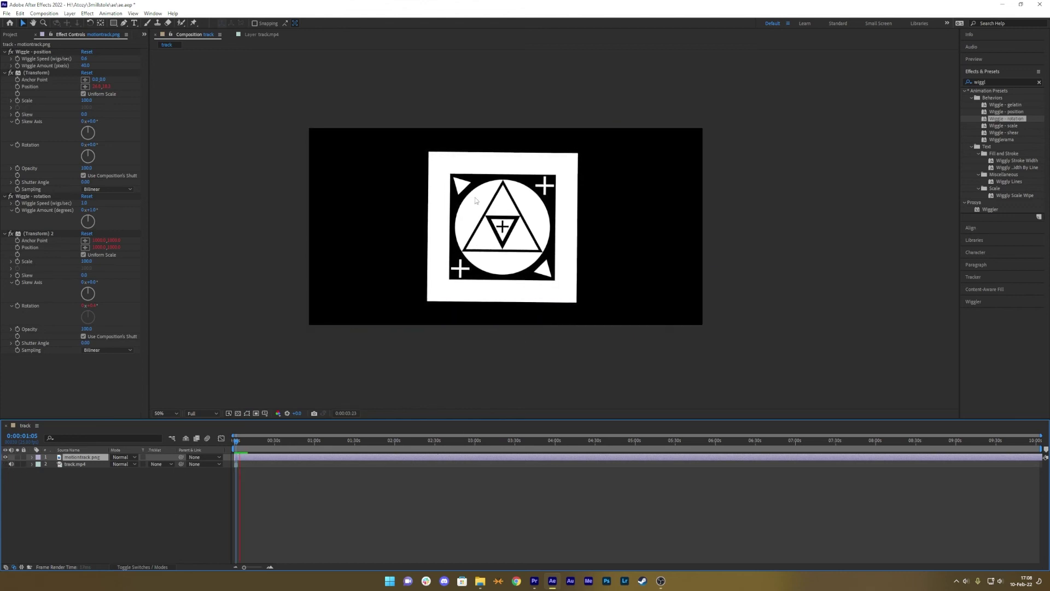
key(space)
drag(238, 443, 232, 444)
scroll(249, 495, up, 5)
scroll(248, 495, down, 3)
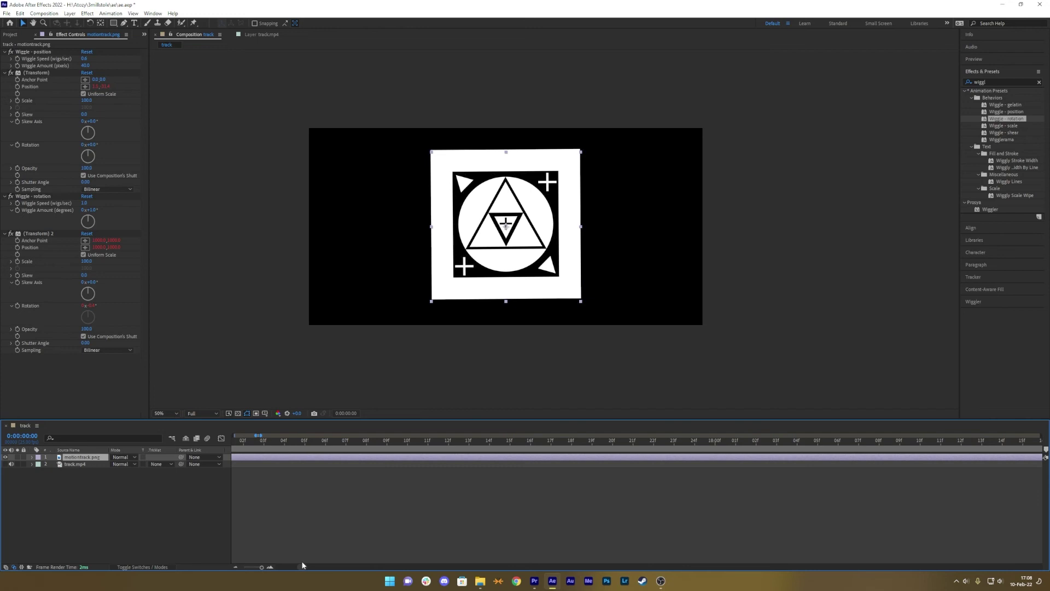
drag(302, 566, 234, 566)
Pre-compose motiontrack.png with all attributes moved into the new composition, without opening that composition
click(94, 458)
right_click(99, 486)
click(79, 491)
click(186, 457)
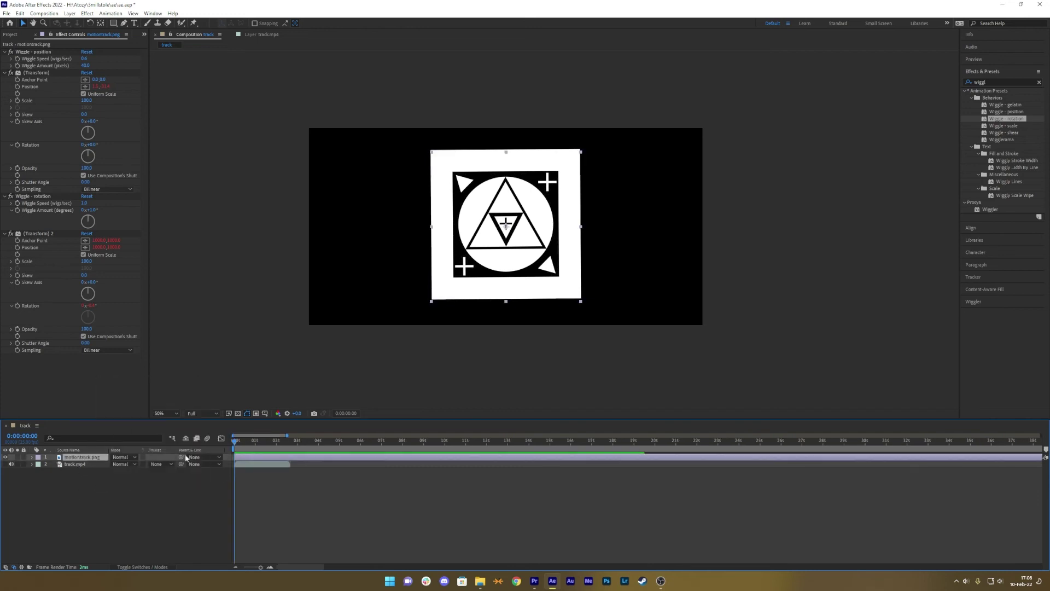
right_click(90, 457)
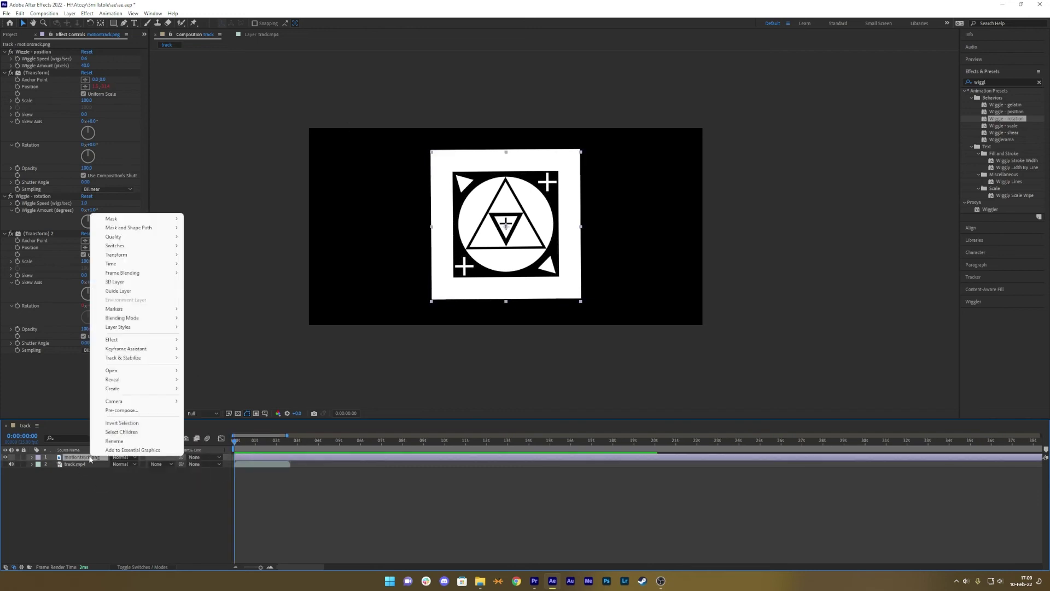
click(110, 403)
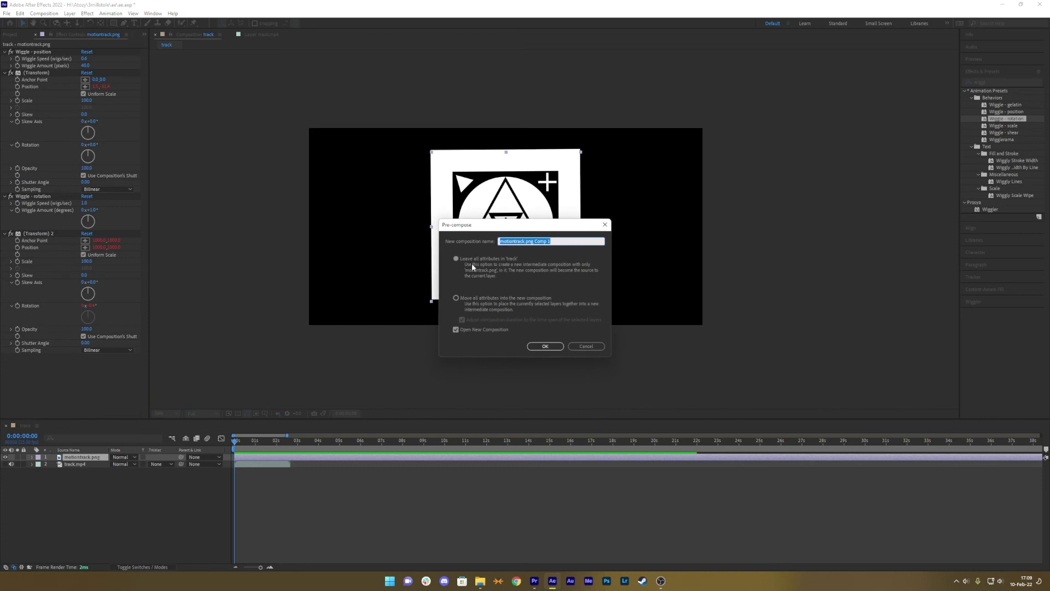
click(491, 299)
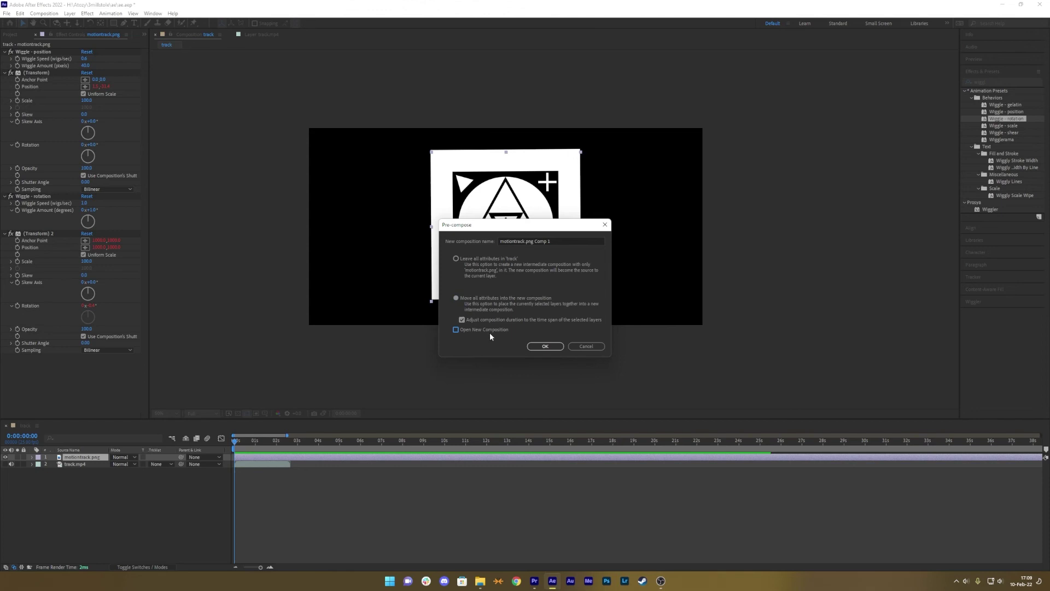
click(546, 346)
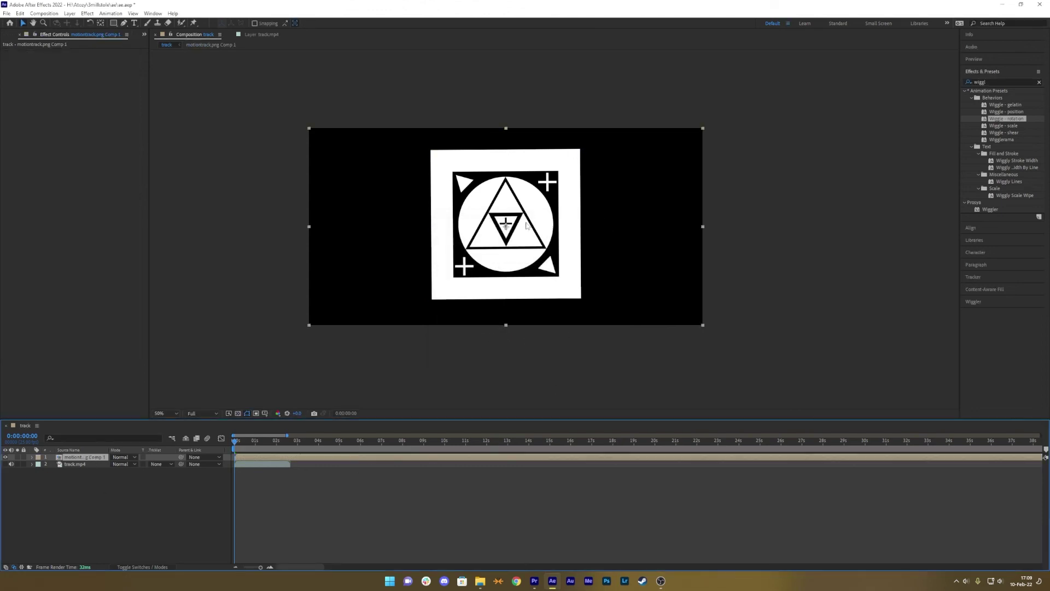
Apply the Mocha AE effect to the pre-composed graphic and launch Mocha AE
click(88, 13)
mouse_move(131, 84)
click(247, 79)
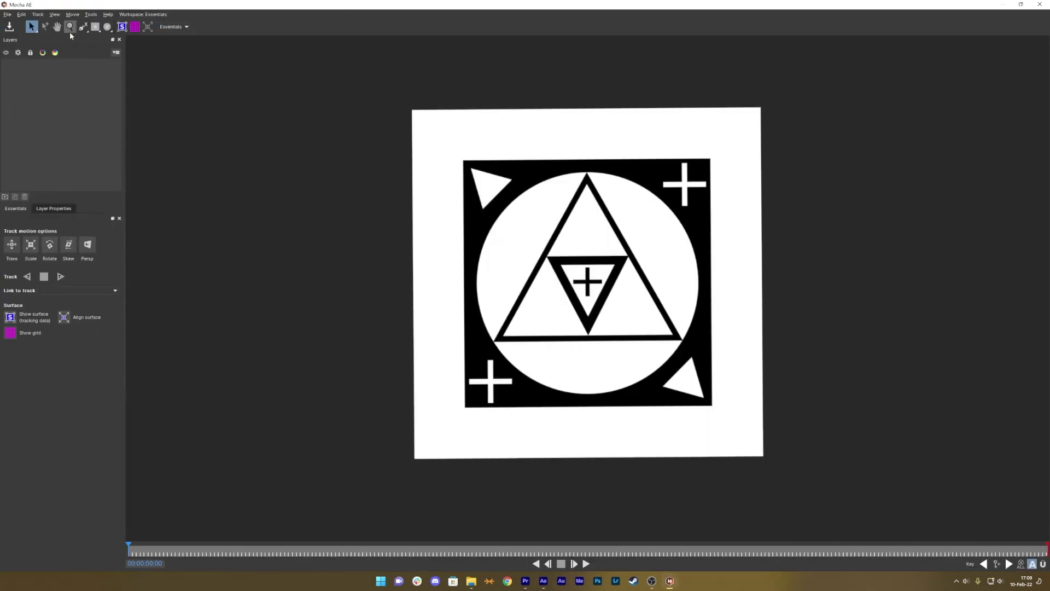
Draw a closed X-Spline around the black square and move its corner points outward for an even margin
click(83, 26)
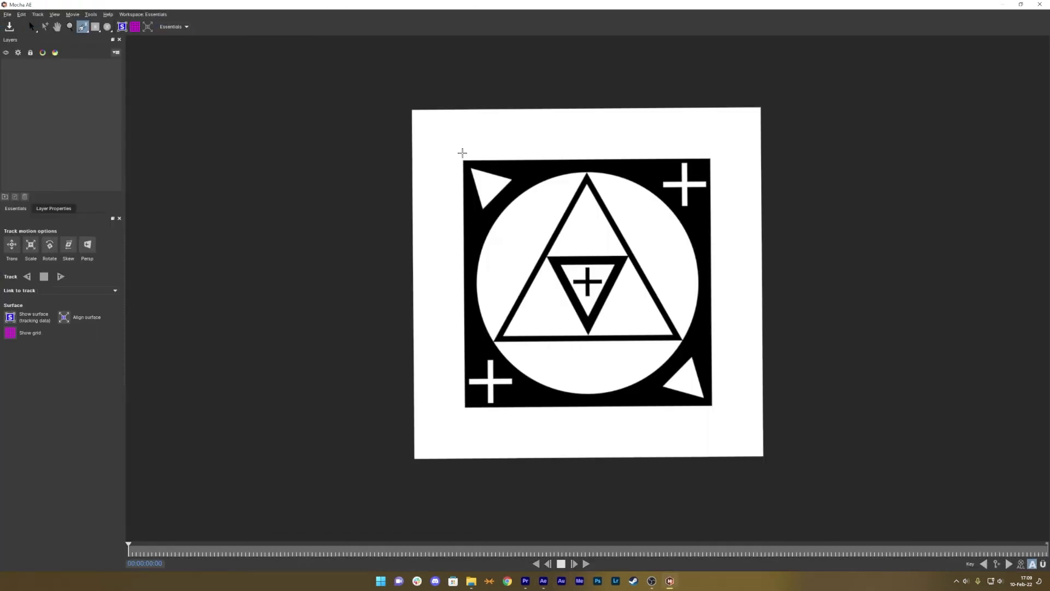
click(460, 153)
click(722, 151)
click(722, 419)
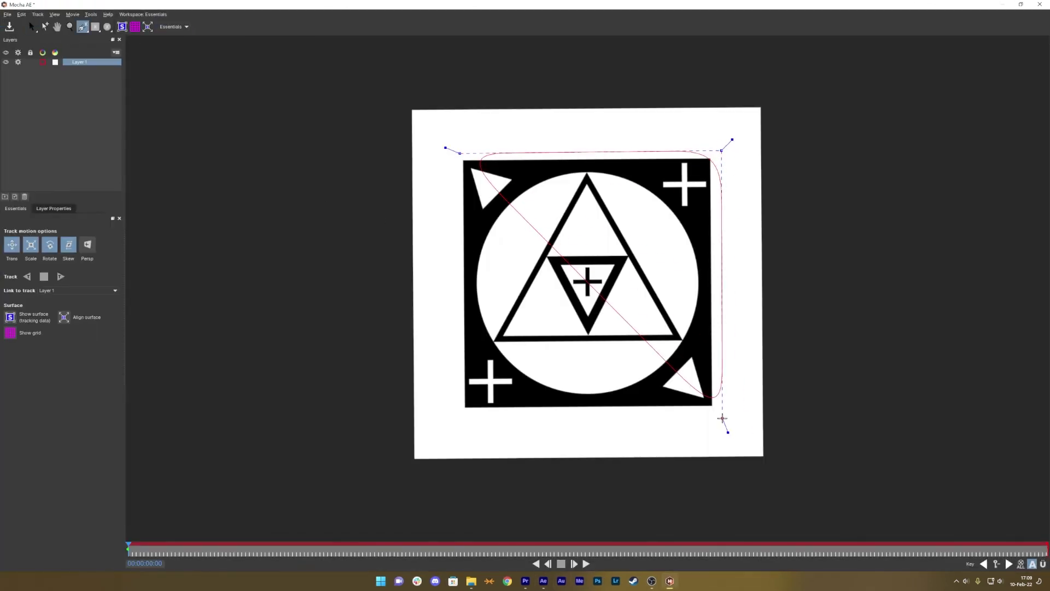
click(454, 419)
click(451, 310)
right_click(451, 296)
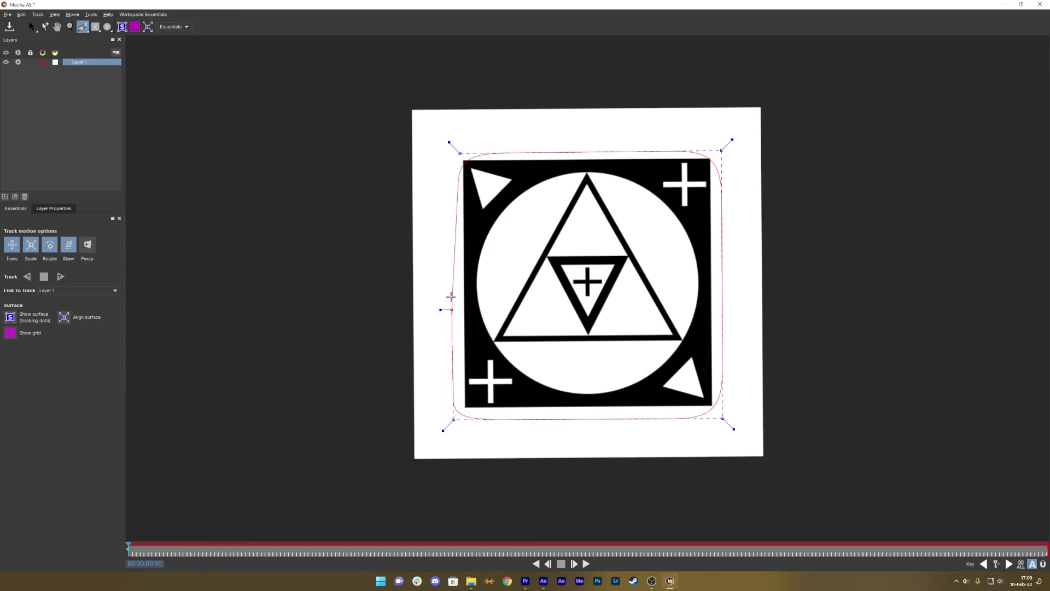
drag(459, 151, 449, 138)
drag(723, 150, 725, 141)
drag(723, 418, 726, 421)
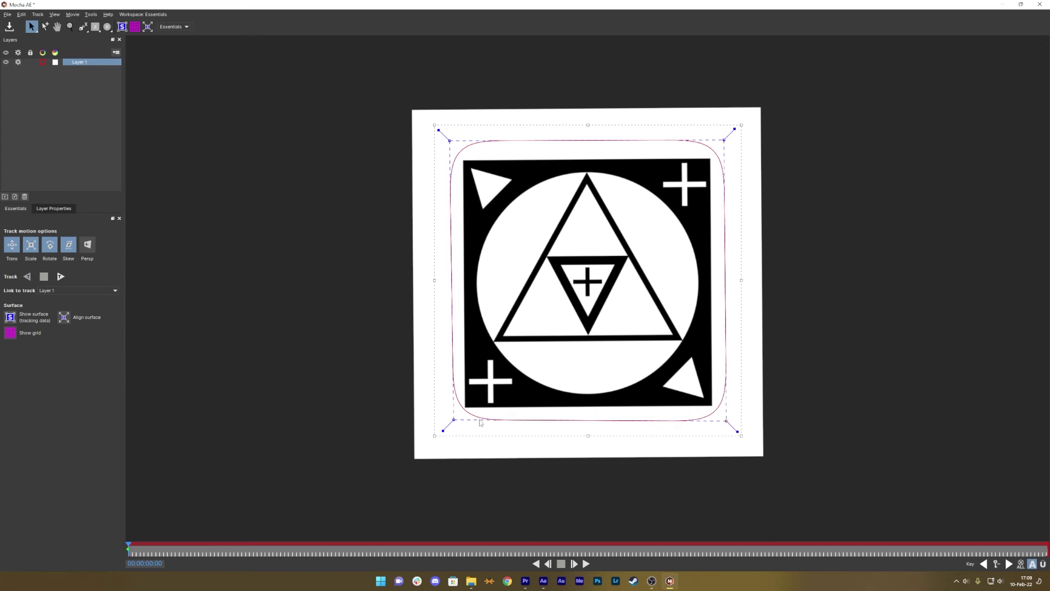
drag(454, 420, 451, 422)
Track Layer 1 forward with skew turned off, save the Mocha project, and return to After Effects
click(68, 251)
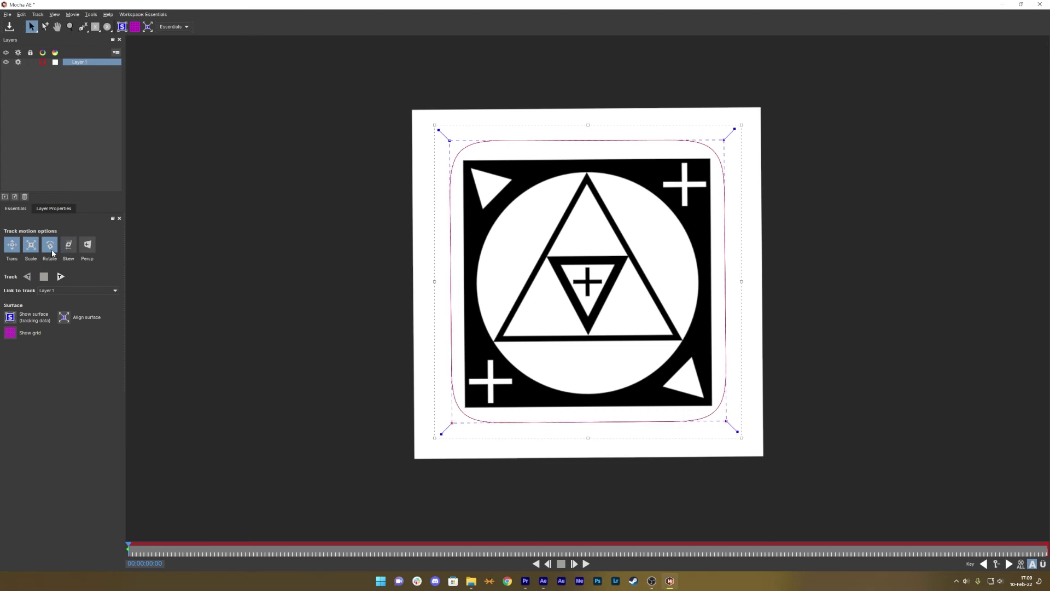
click(60, 277)
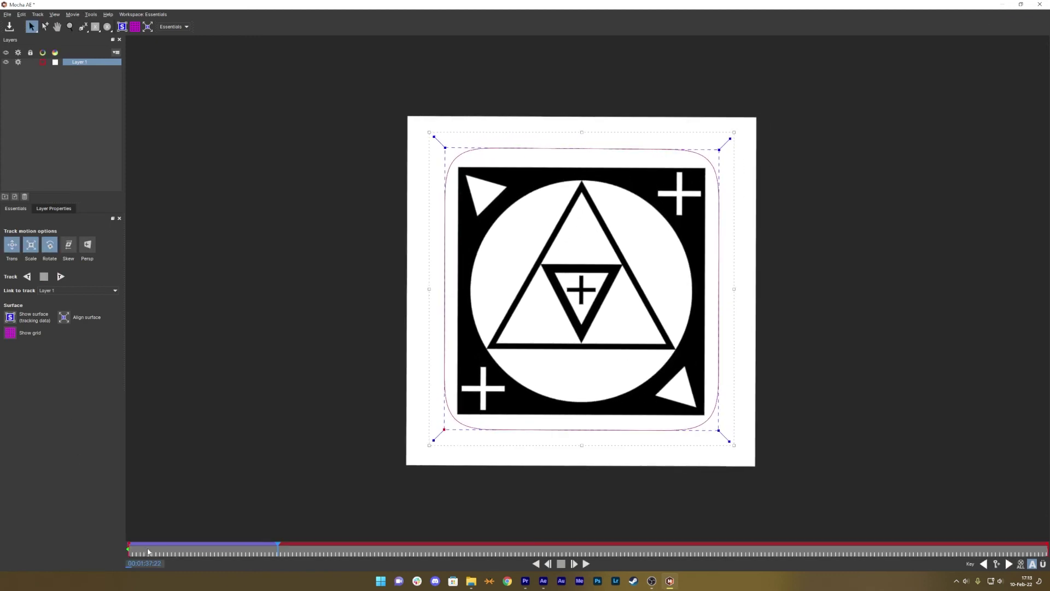
click(9, 26)
click(1040, 4)
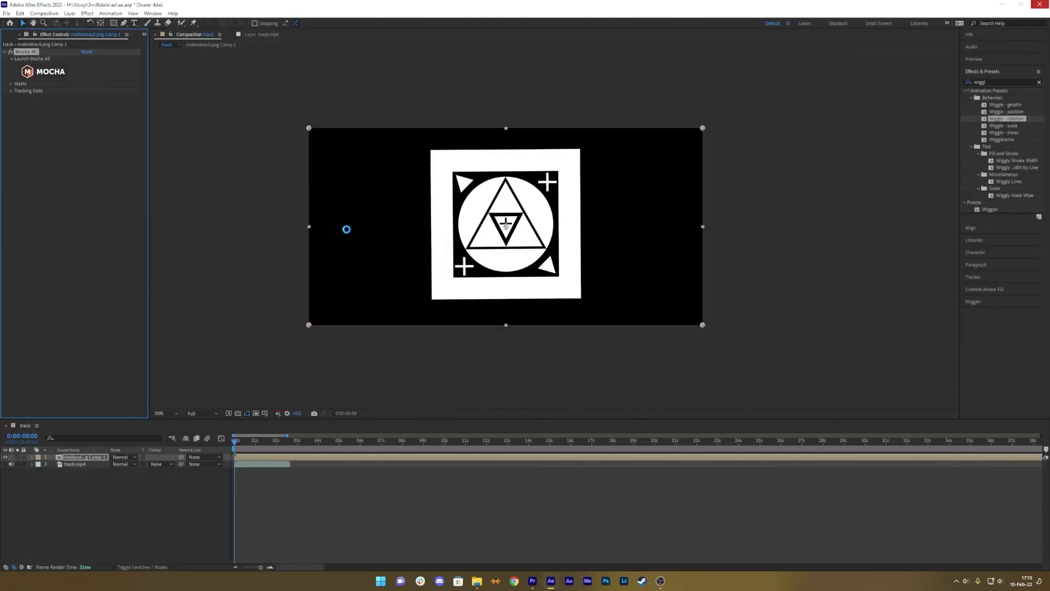
Create track data from Mocha's Layer 1 on the pre-composed graphic
click(11, 91)
click(108, 98)
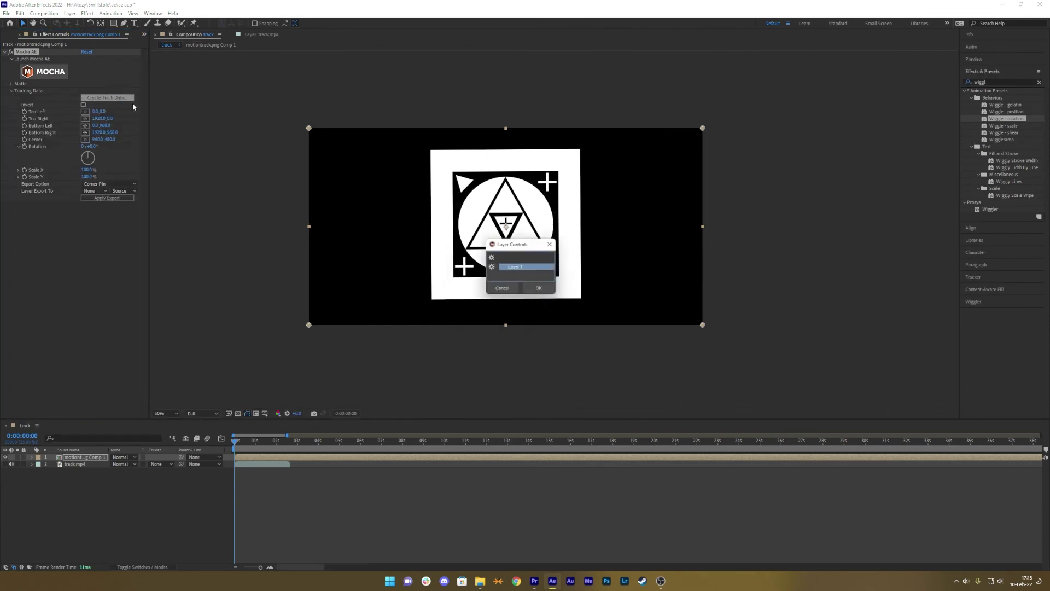
click(540, 289)
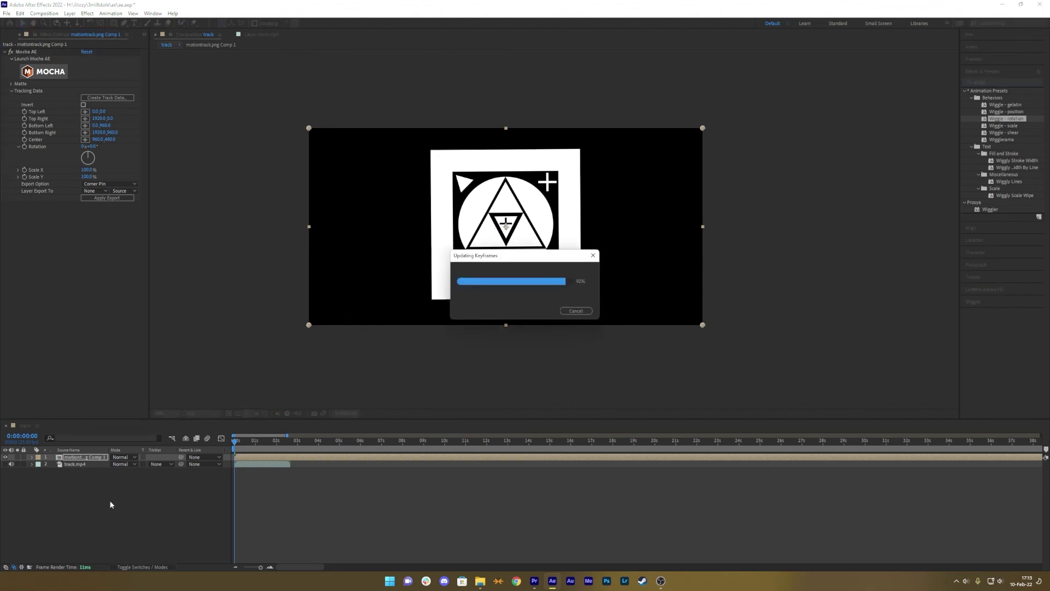
Add a new dark gray solid layer with the default solid settings
right_click(122, 503)
mouse_move(180, 399)
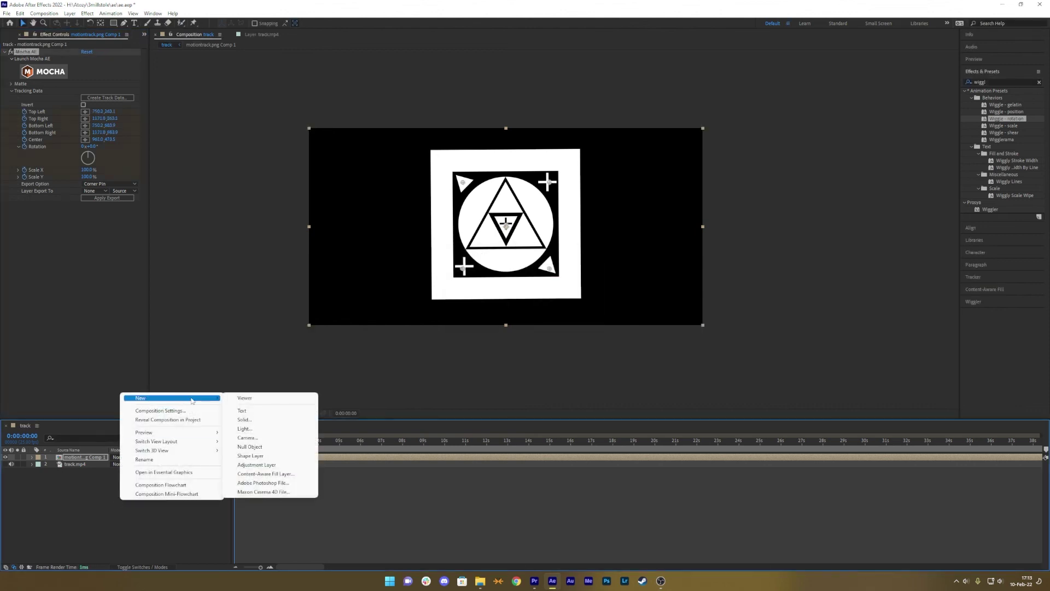
click(258, 423)
click(554, 366)
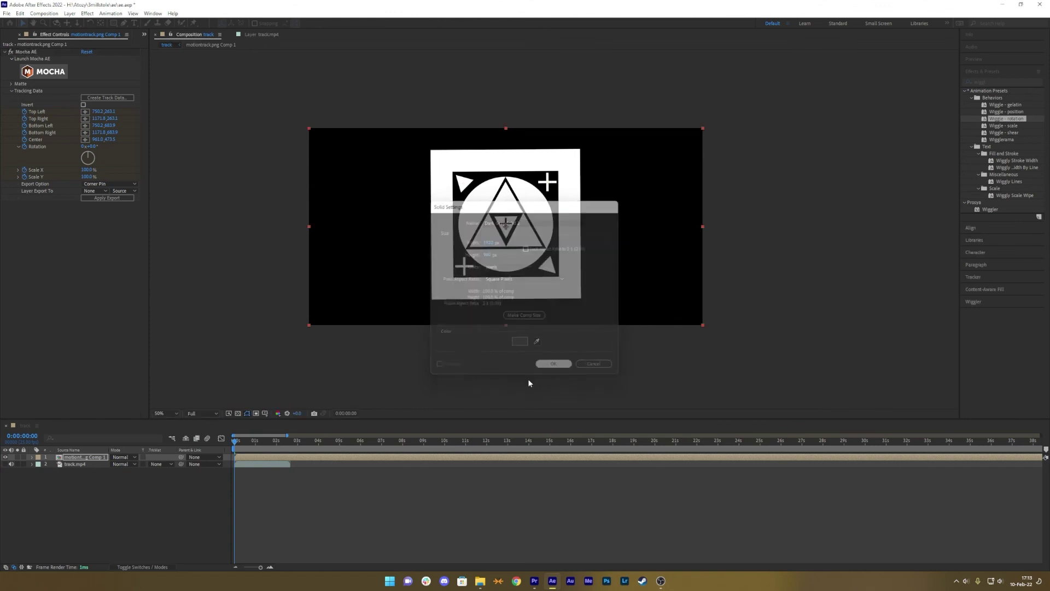
Export the Mocha tracking data to the dark gray solid with the Transform export option
click(90, 464)
click(109, 184)
click(103, 211)
click(87, 465)
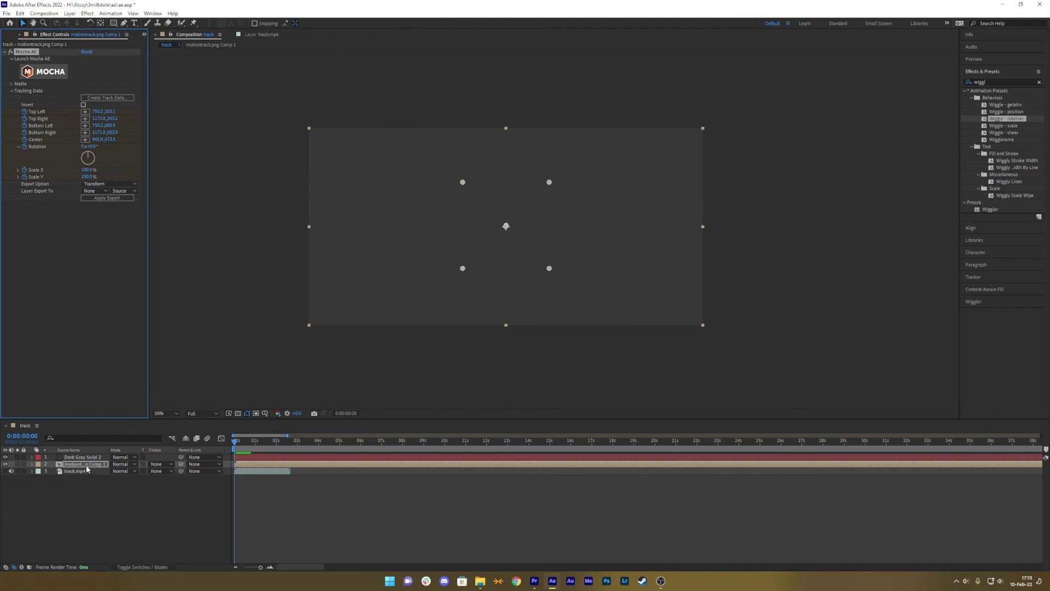
click(97, 192)
click(101, 208)
Hide the pre-composed graphic and play back the dark gray solid's tracked movement
click(4, 464)
key(space)
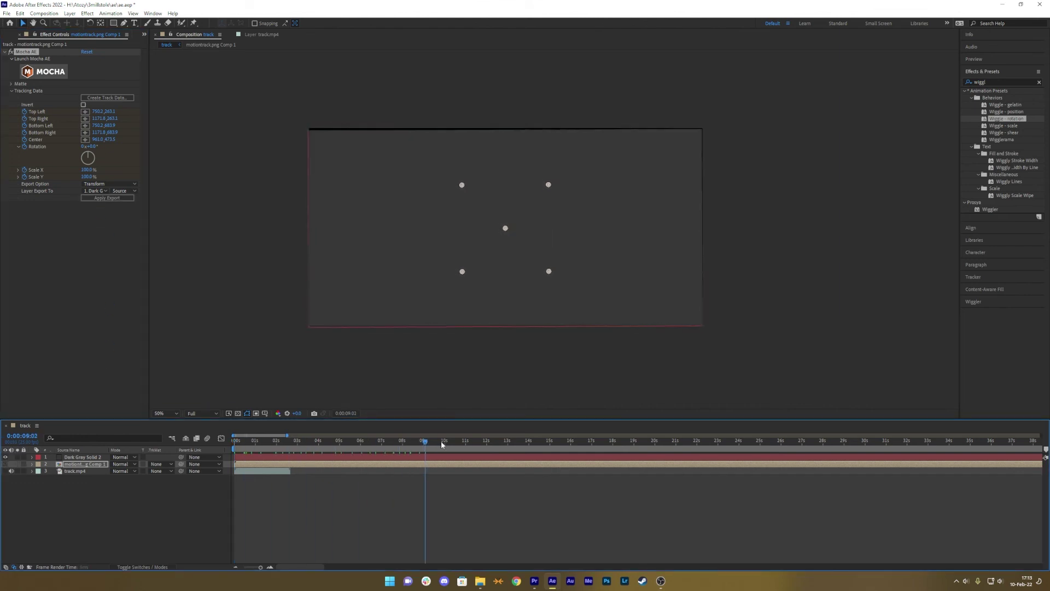
key(space)
Copy the tracked dark gray solid and paste it after the video clip in Premiere Pro's AllThings sequence
click(87, 457)
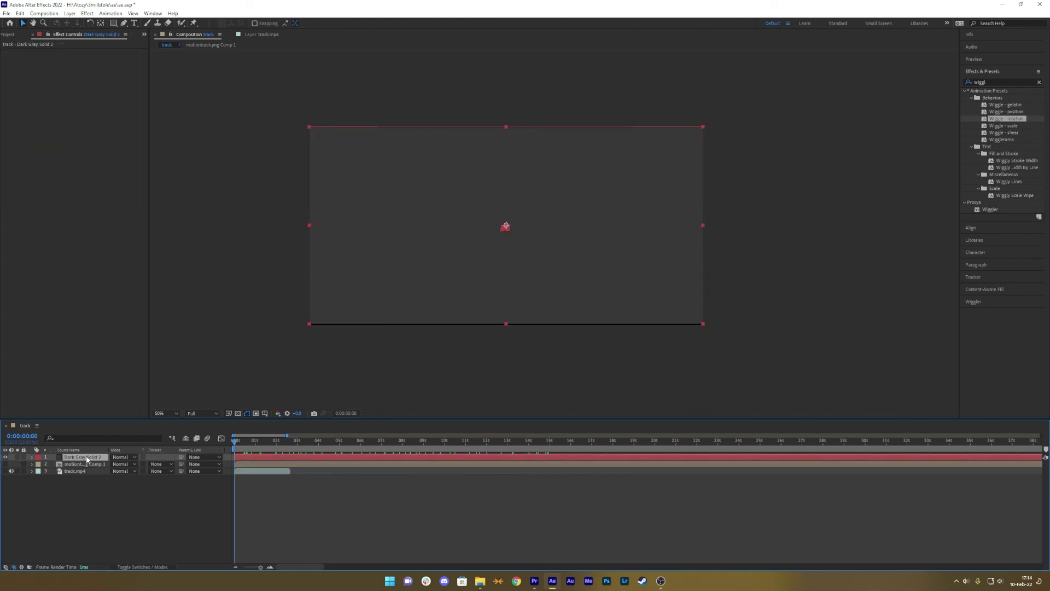
click(533, 582)
key(ctrl+v)
key(minus)
key(minus)
key(minus)
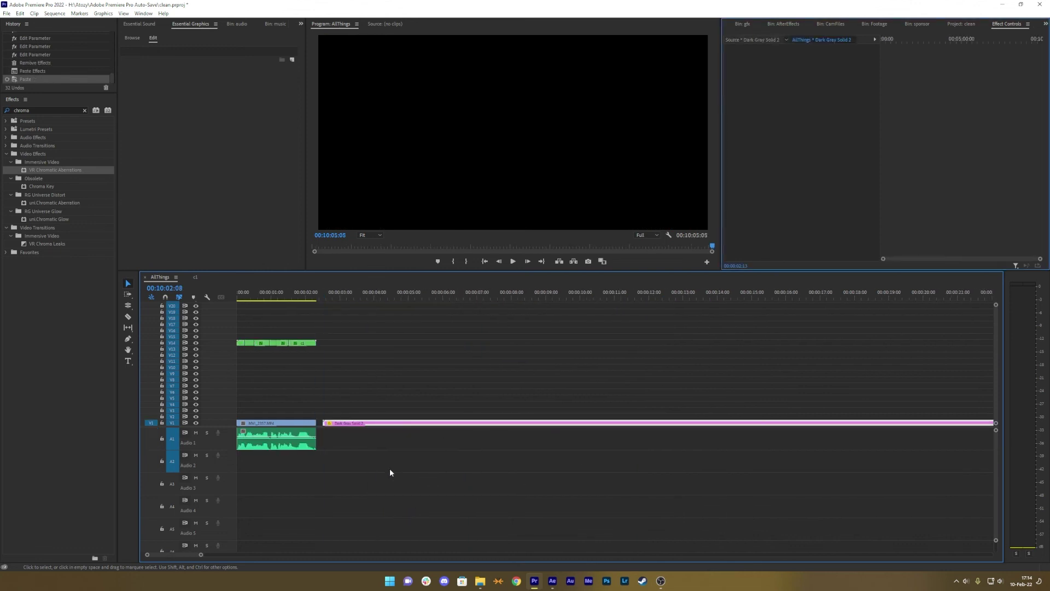
scroll(389, 468, down, 5)
scroll(383, 395, up, 2)
scroll(395, 391, down, 1)
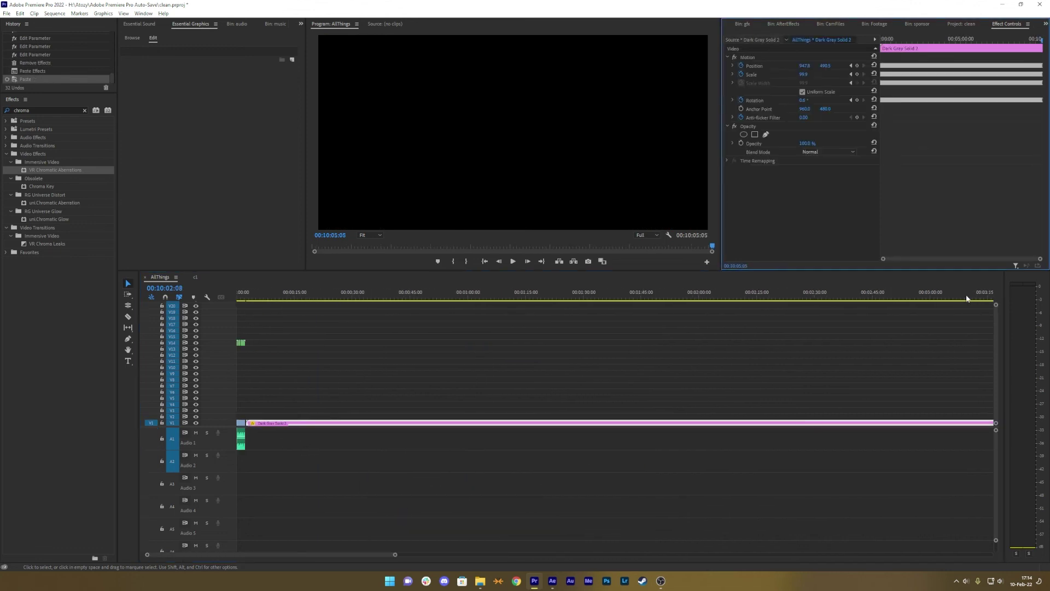
scroll(364, 358, down, 2)
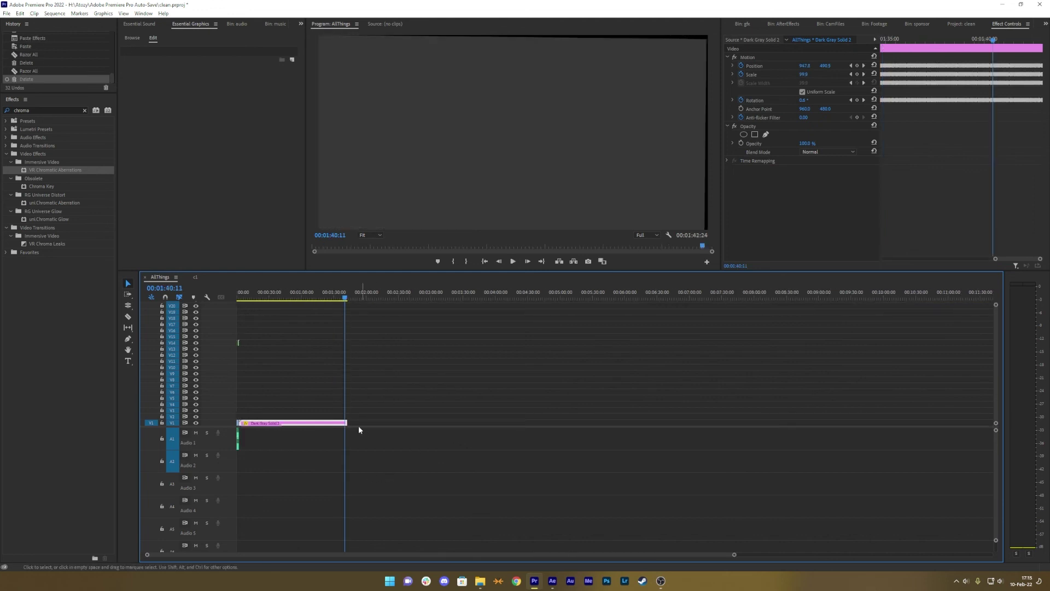
Extend the end of the dark gray solid clip to about 00:11:35 in the sequence
drag(347, 423, 985, 432)
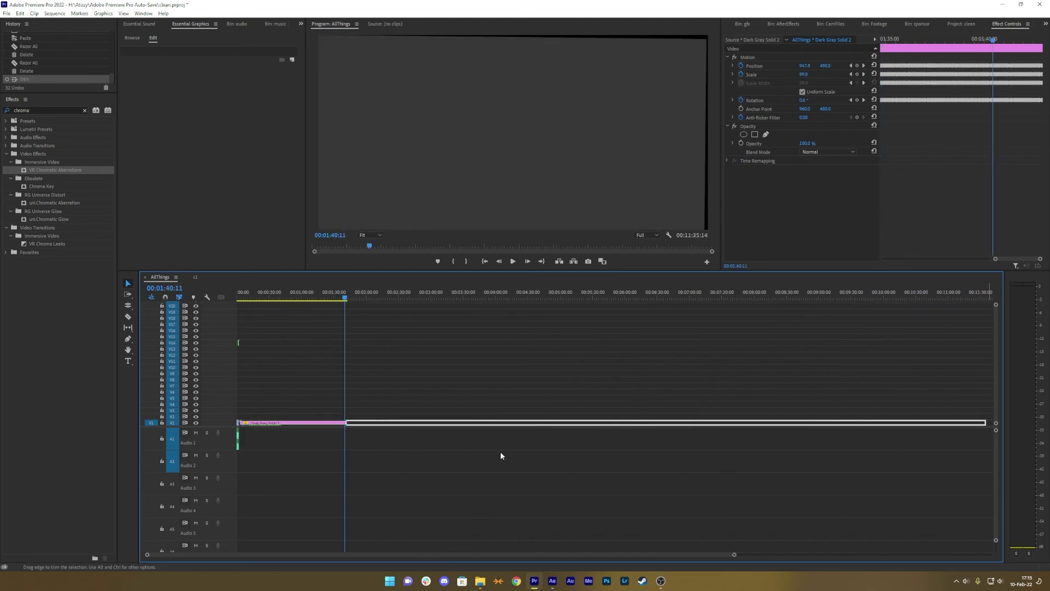
key(minus)
key(minus)
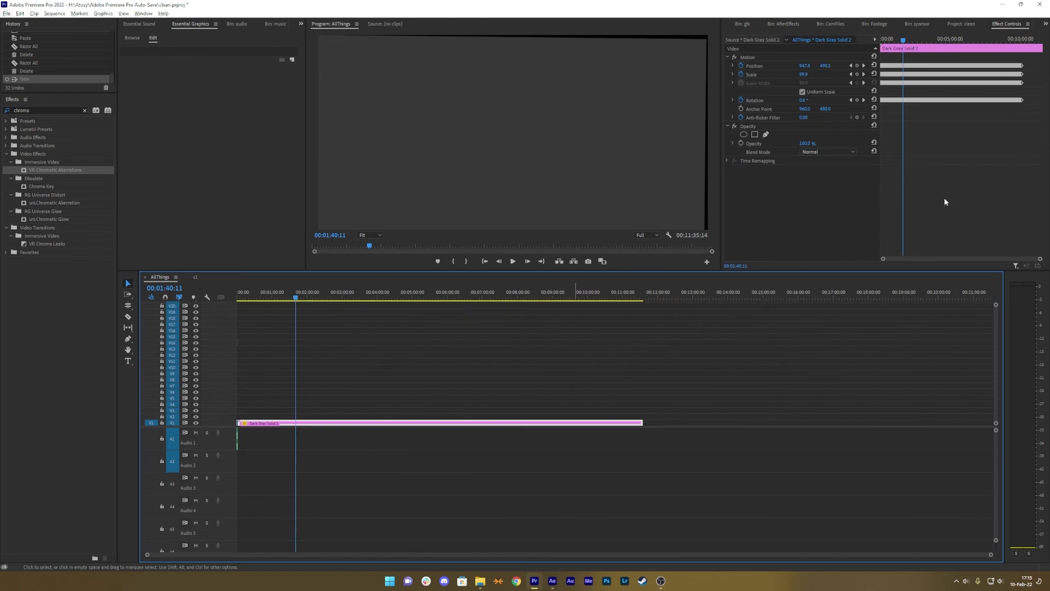
Delete the dark gray solid's Motion keyframes after 00:01:40:11
drag(1041, 61, 1022, 83)
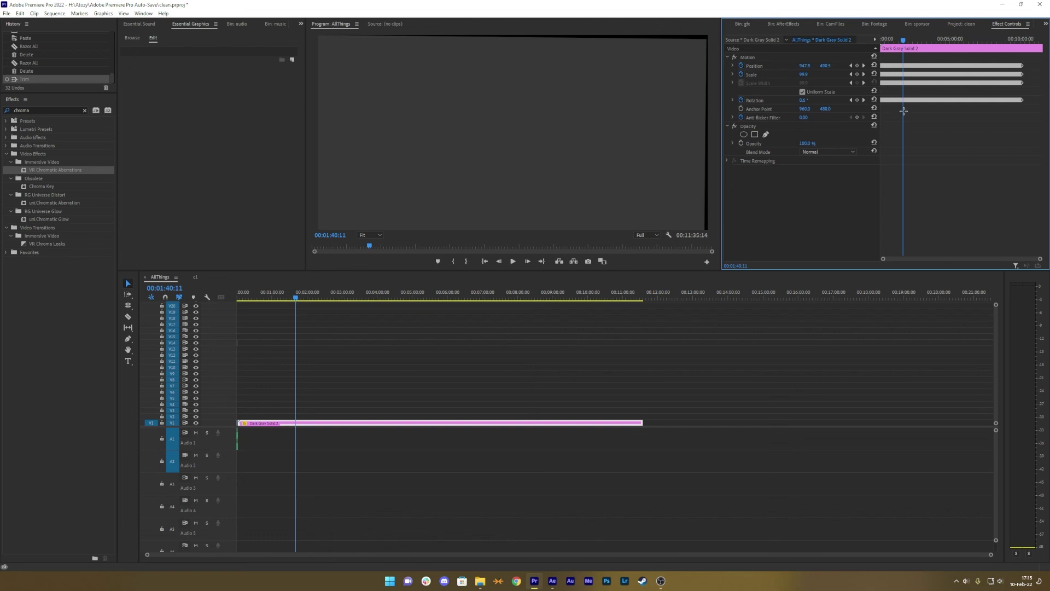
drag(906, 111, 1034, 54)
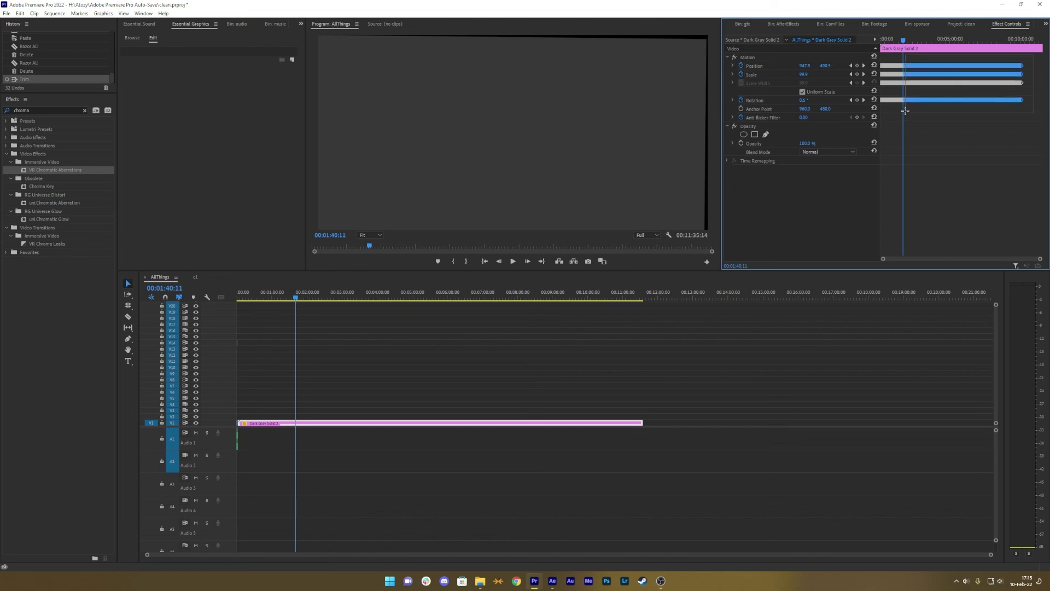
key(Delete)
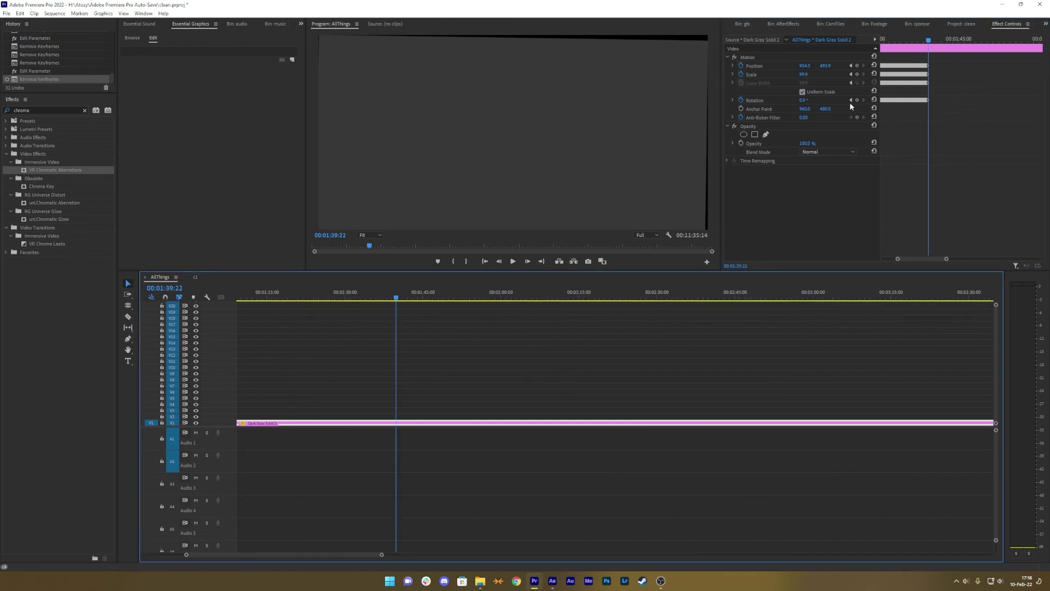
Cut the dark gray solid at its last remaining keyframe, at 00:01:39:17, and delete the part after the cut
click(851, 101)
scroll(403, 440, up, 12)
key(c)
shift+click(458, 416)
key(v)
drag(492, 401, 612, 456)
key(Delete)
scroll(797, 460, up, 1)
scroll(798, 463, down, 8)
click(272, 298)
drag(272, 298, 321, 300)
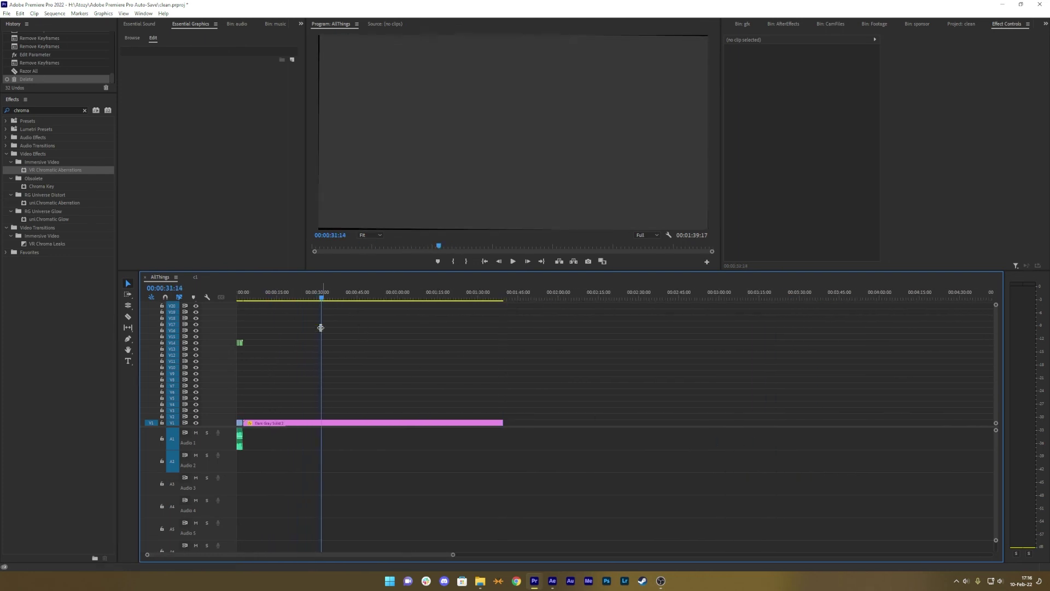
Save the dark gray solid's Motion effect as a preset named transformwiggle with the Anchor to In Point type
click(373, 425)
click(752, 57)
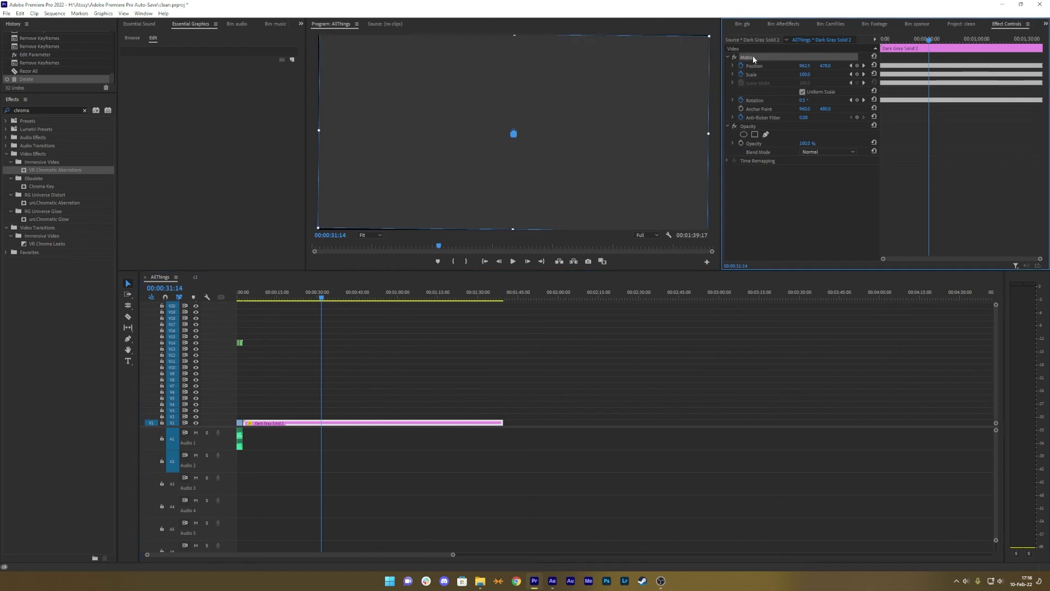
right_click(751, 57)
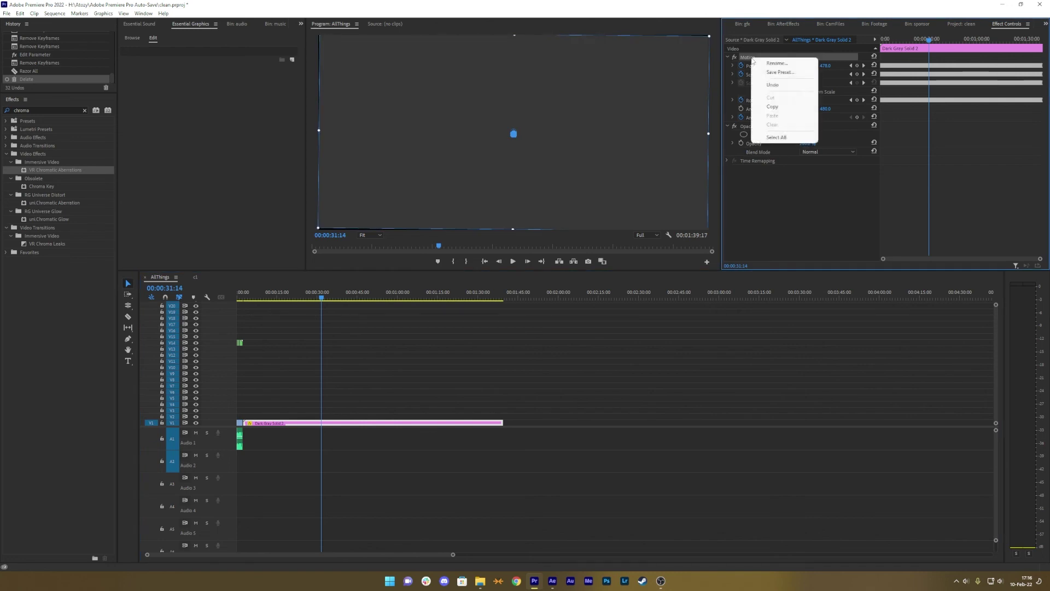
click(788, 73)
text(transi)
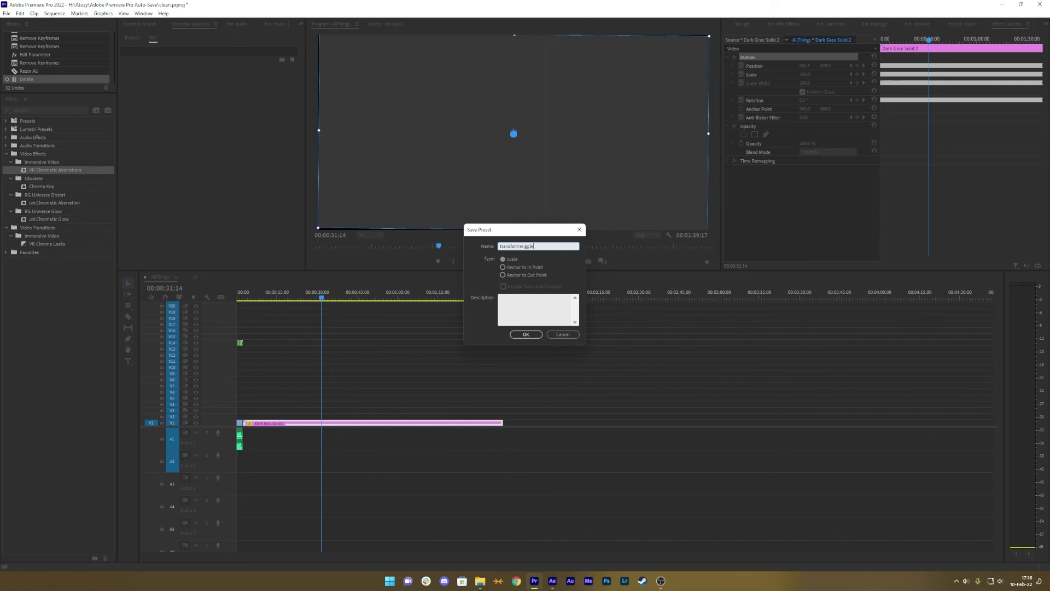
click(521, 267)
click(525, 334)
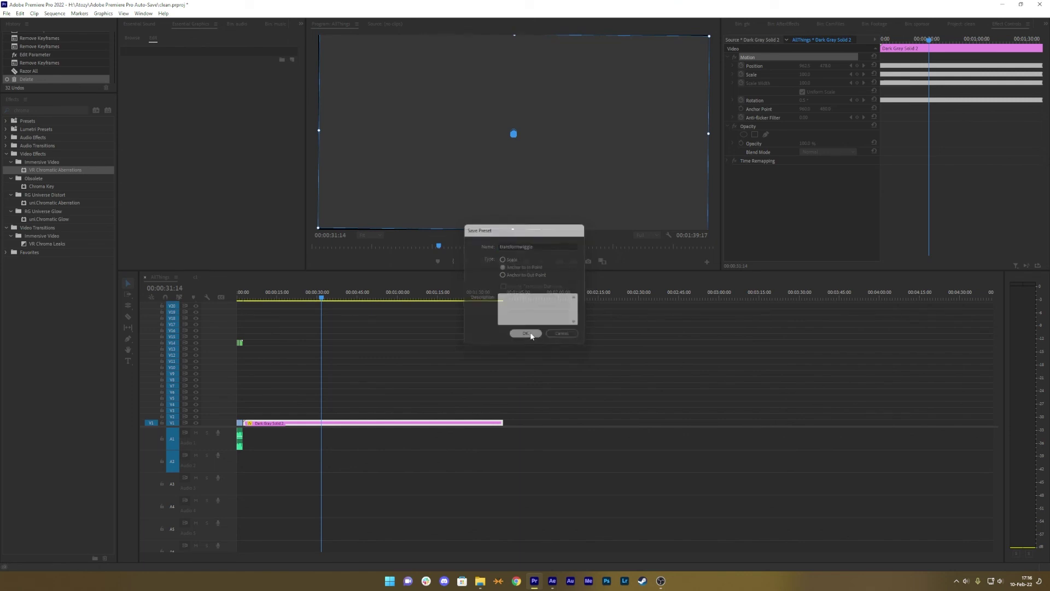
Search the effects for "wiggl" and select the transformwiggle preset
click(49, 110)
text(wiggl)
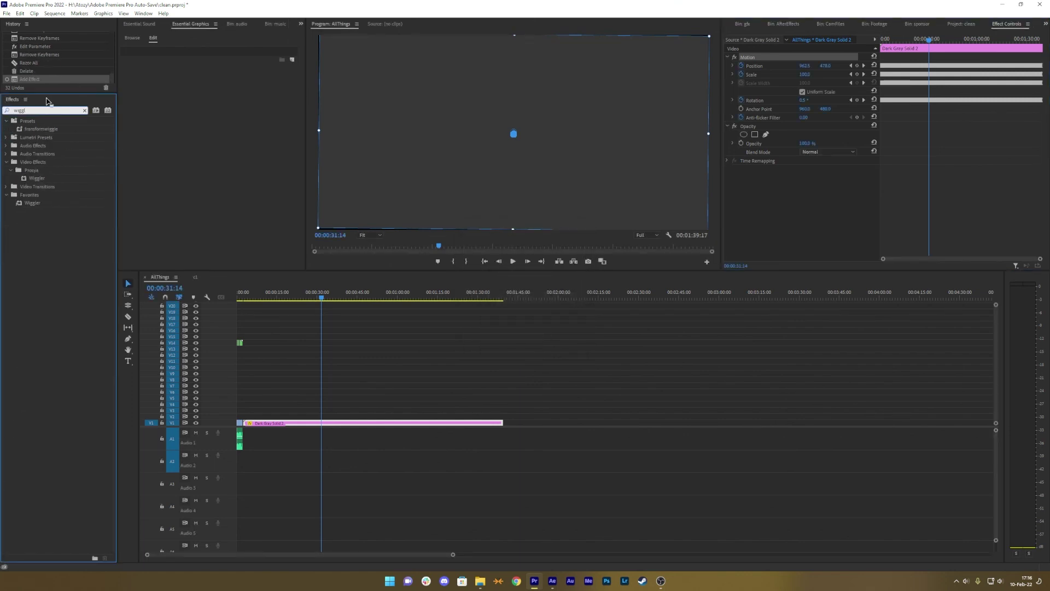
click(43, 130)
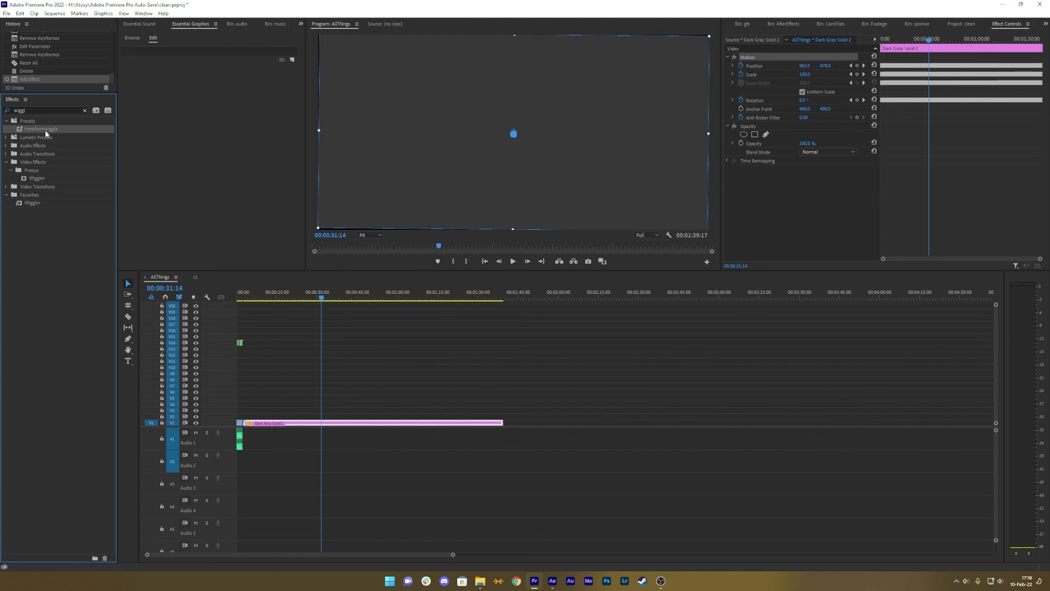
Delete the dark gray solid from the sequence and nest all the caption clips as captionstart
drag(433, 387, 355, 457)
key(Delete)
scroll(259, 396, up, 5)
right_click(256, 343)
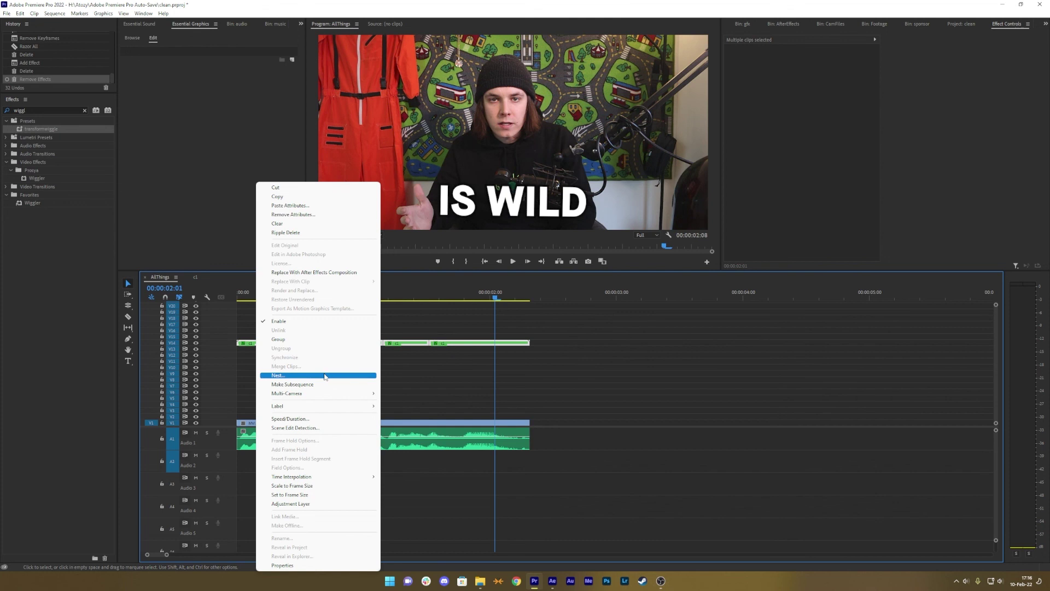
click(325, 377)
text(captionstar)
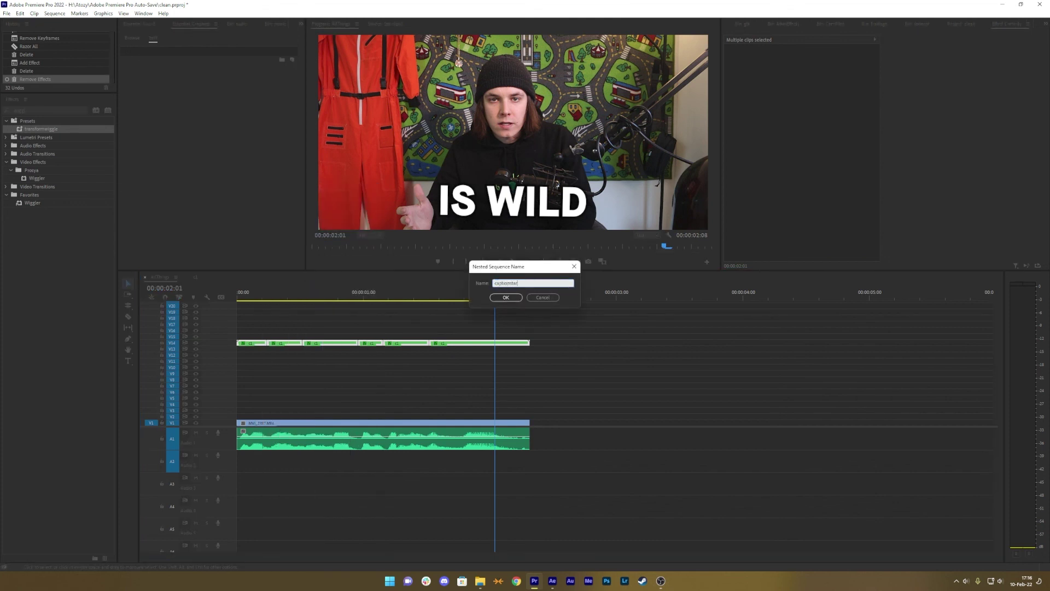
text(t)
key(Return)
Apply the transformwiggle preset to the captionstart nest, play the sequence from the start, and select the nest's Motion effect
drag(37, 129, 321, 332)
key(Home)
key(space)
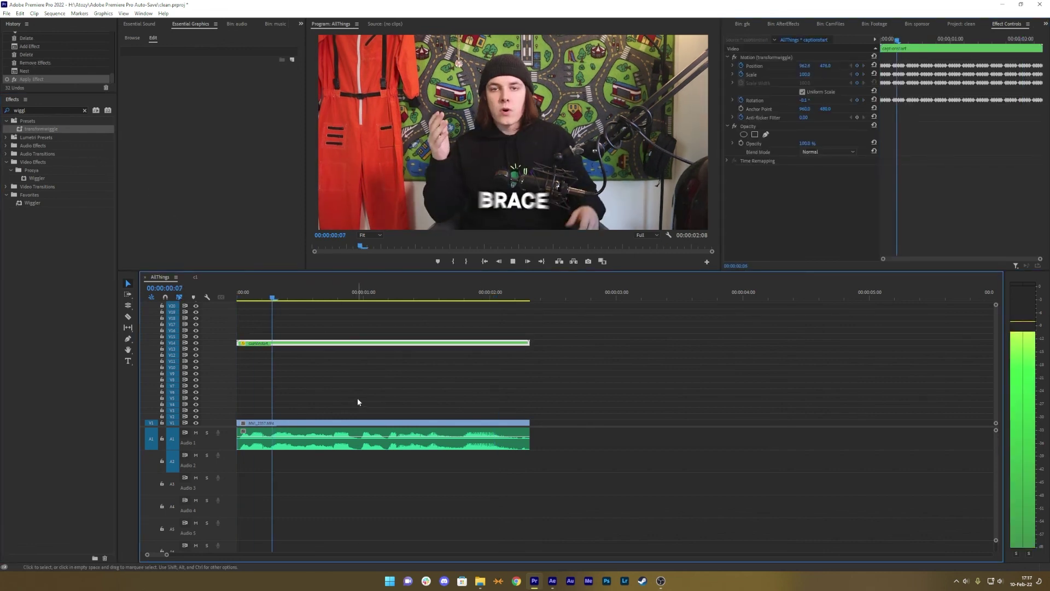
drag(495, 297, 363, 301)
click(766, 57)
Apply the transformwiggle preset to the MVI_2357.MP4 video clip and play the sequence from the start
drag(35, 129, 284, 424)
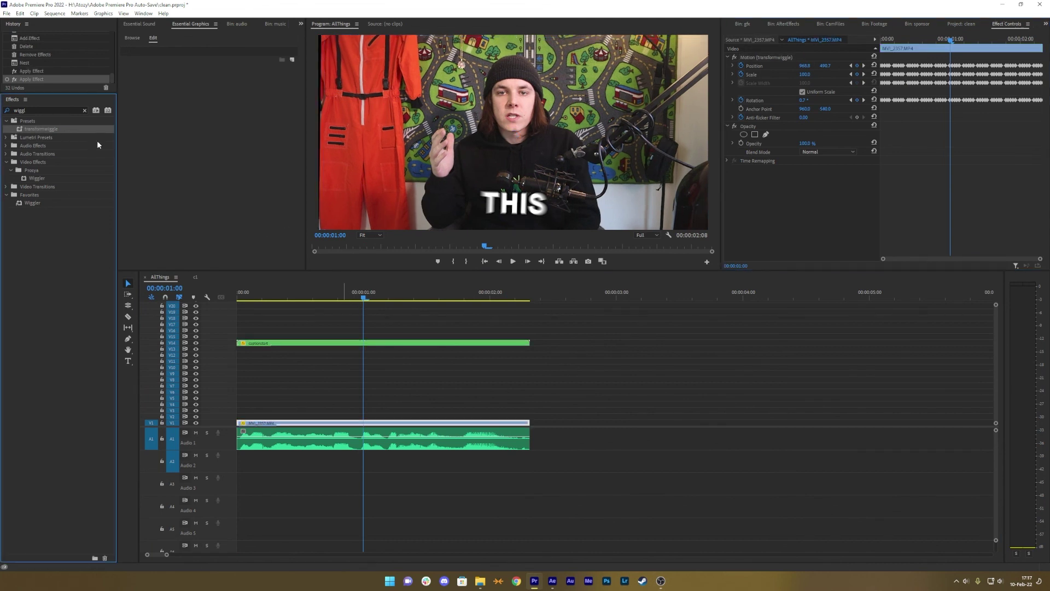
click(383, 301)
key(Home)
key(space)
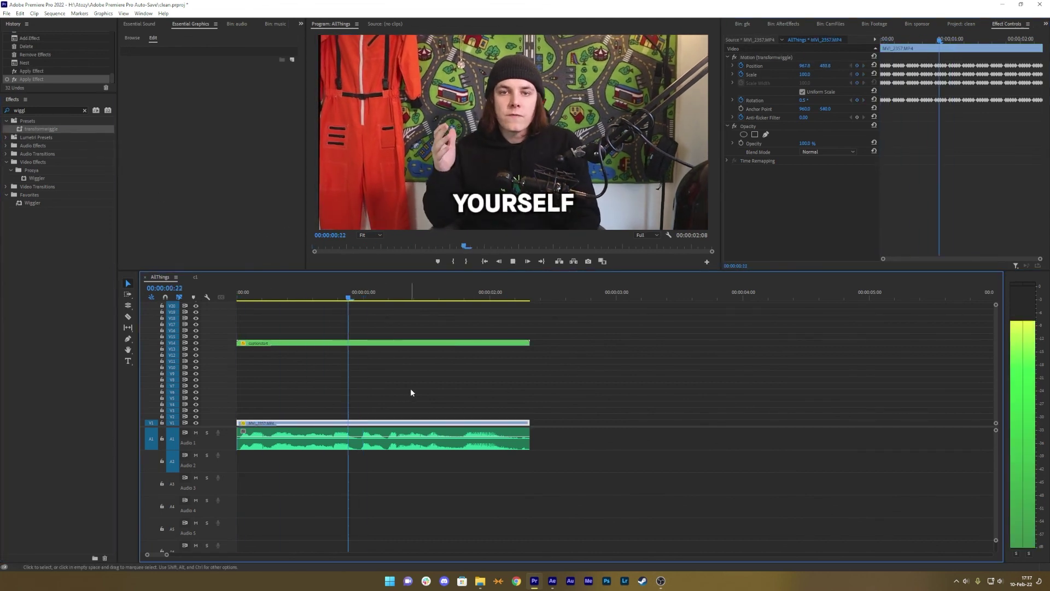
drag(511, 297, 391, 297)
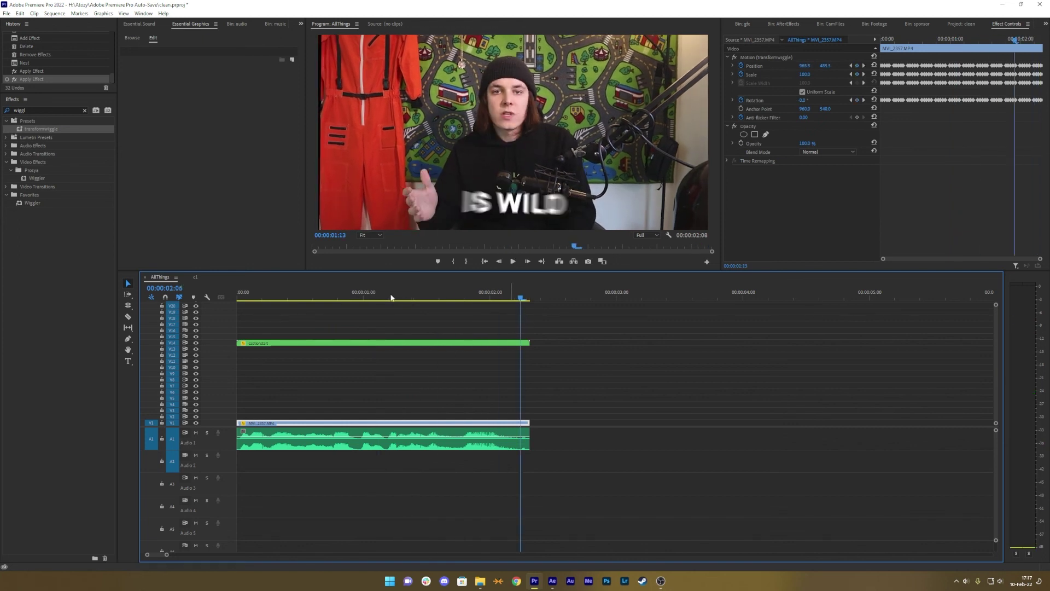
key(Home)
key(space)
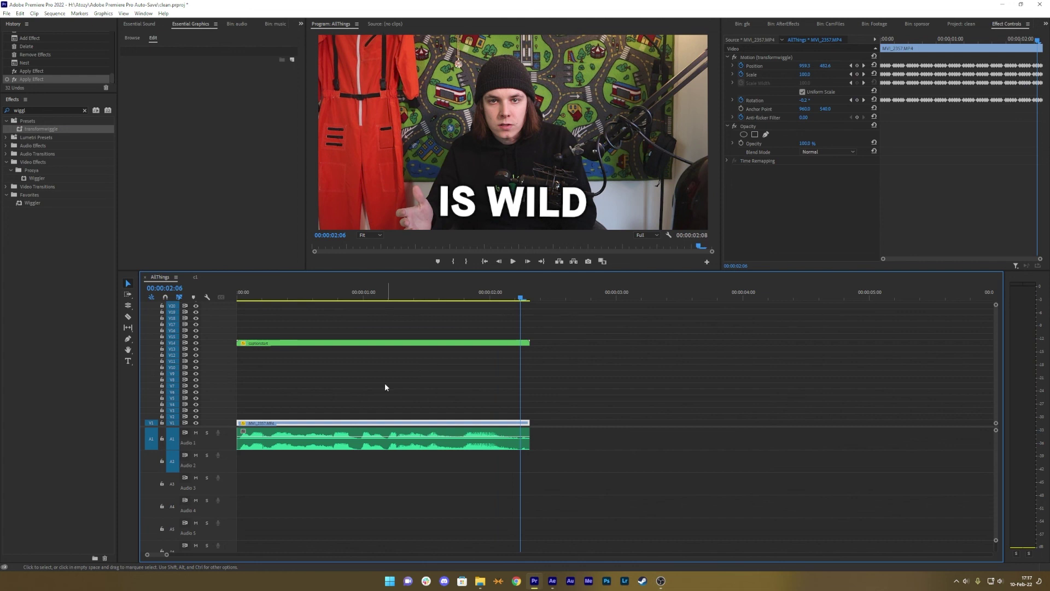
Undo the transformwiggle preset on the video clip and return the playhead to the sequence start
key(ctrl+z)
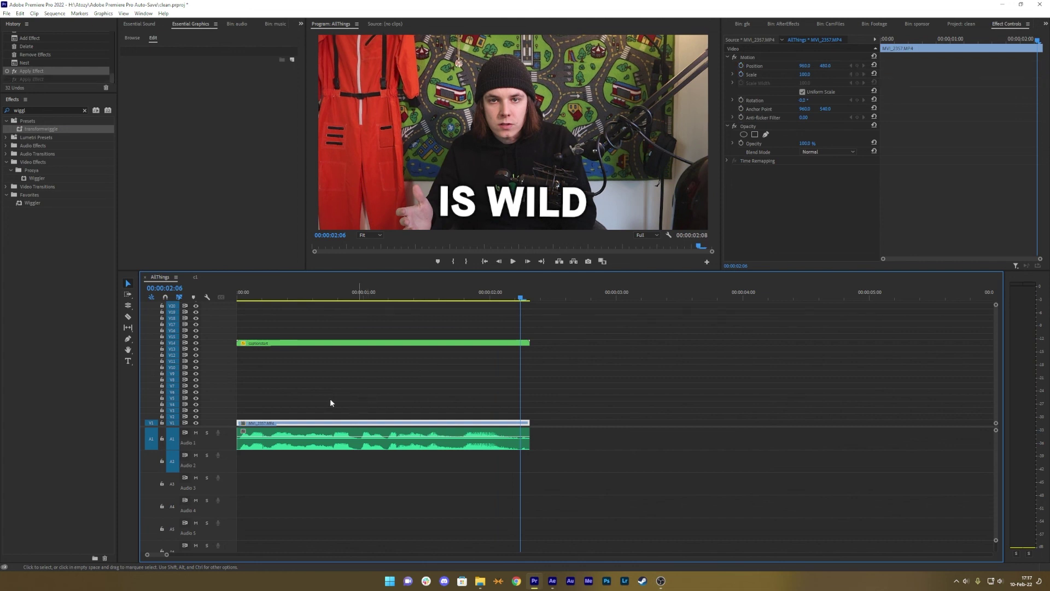
key(Home)
key(=)
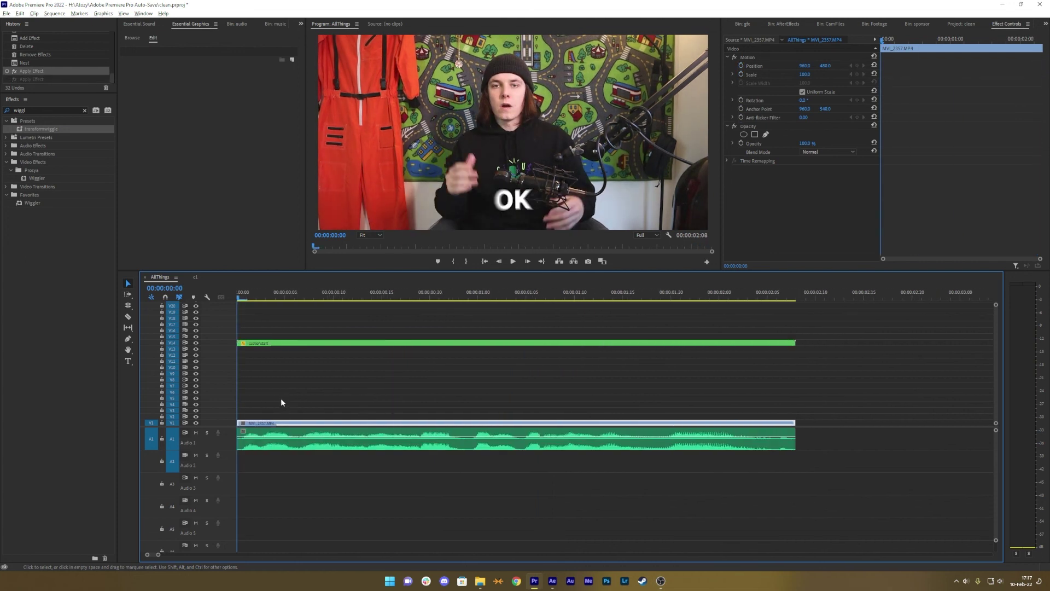
key(=)
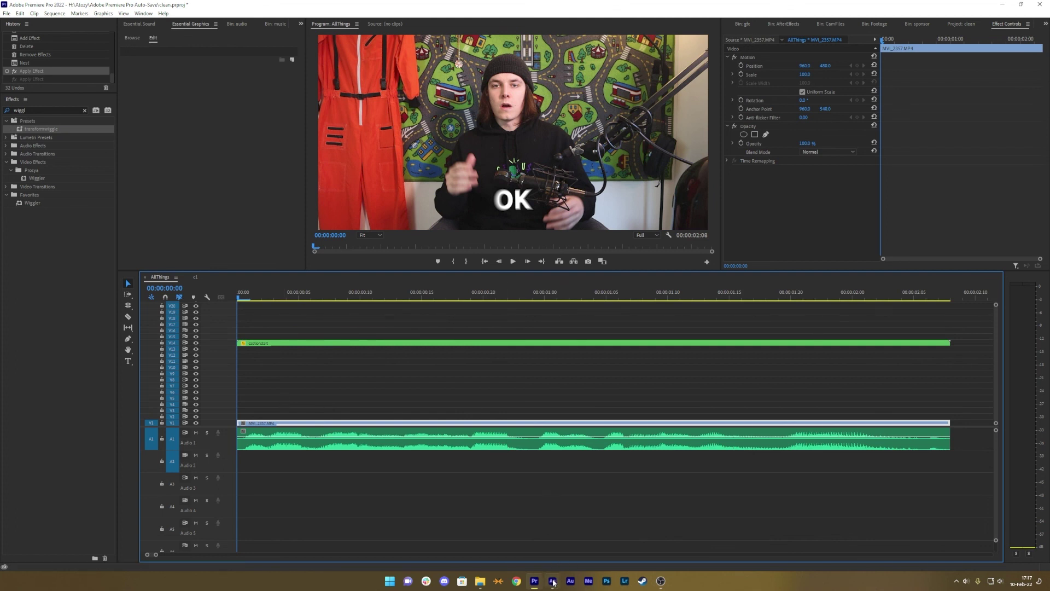
Review the Mocha AE and wiggle settings of motiontrack.png Comp 1 and the dark gray solid in After Effects, returning to Premiere Pro
key(alt+Tab)
click(80, 464)
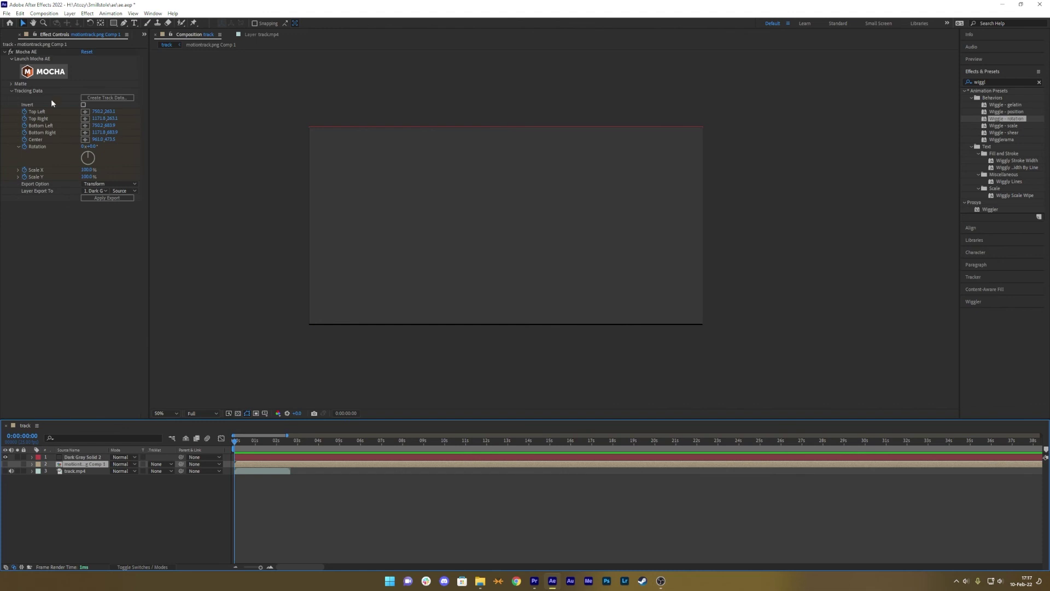
double_click(96, 465)
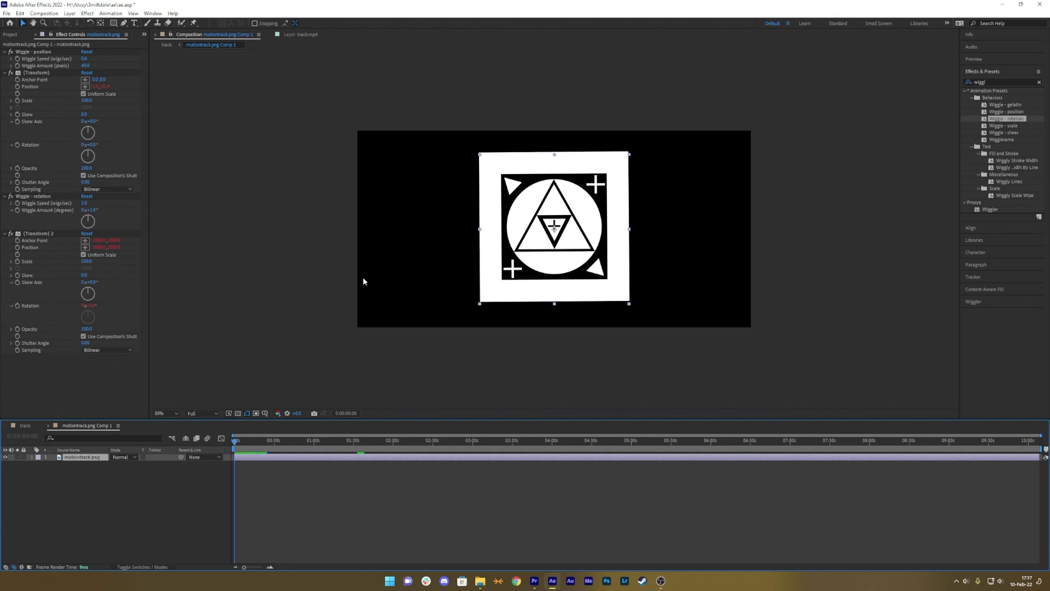
click(41, 426)
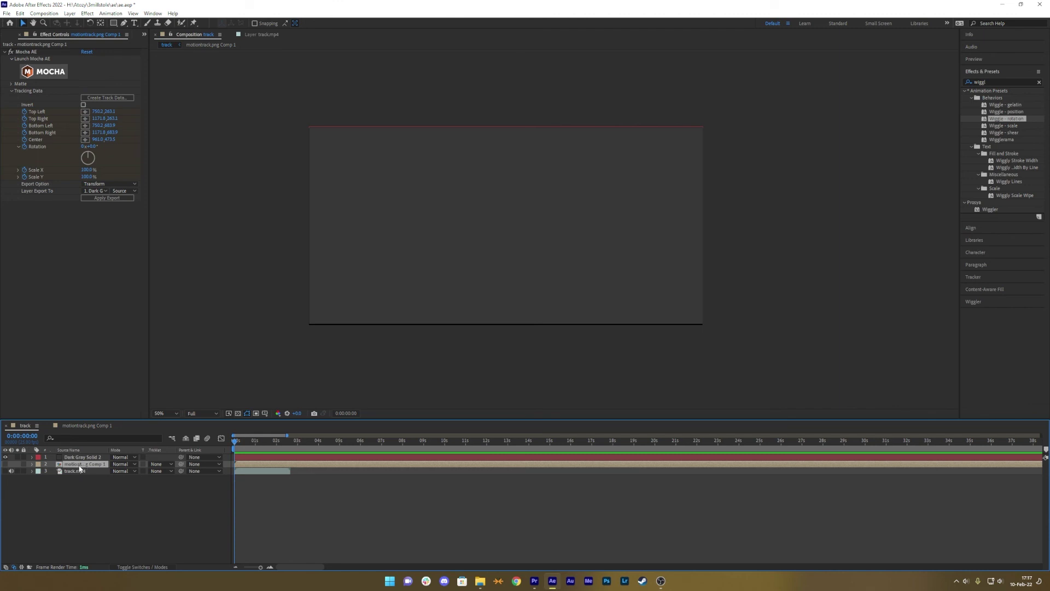
click(88, 459)
click(88, 457)
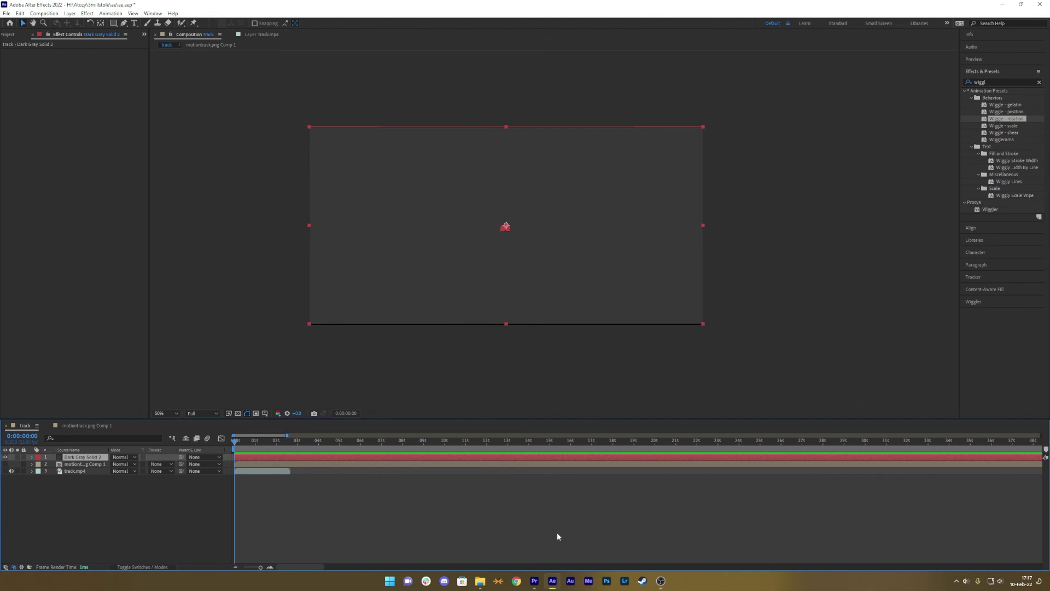
click(536, 581)
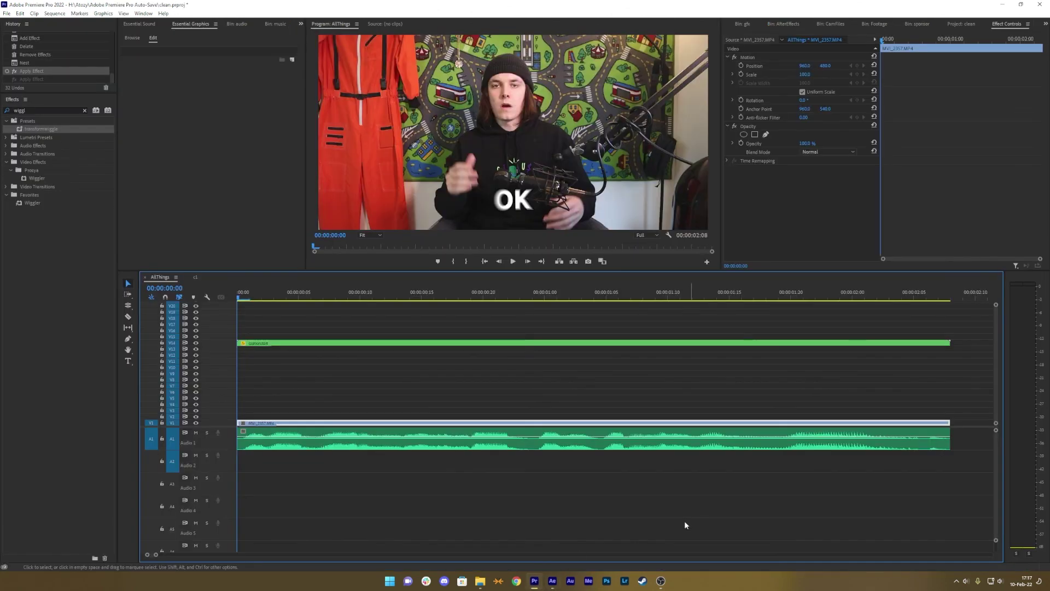